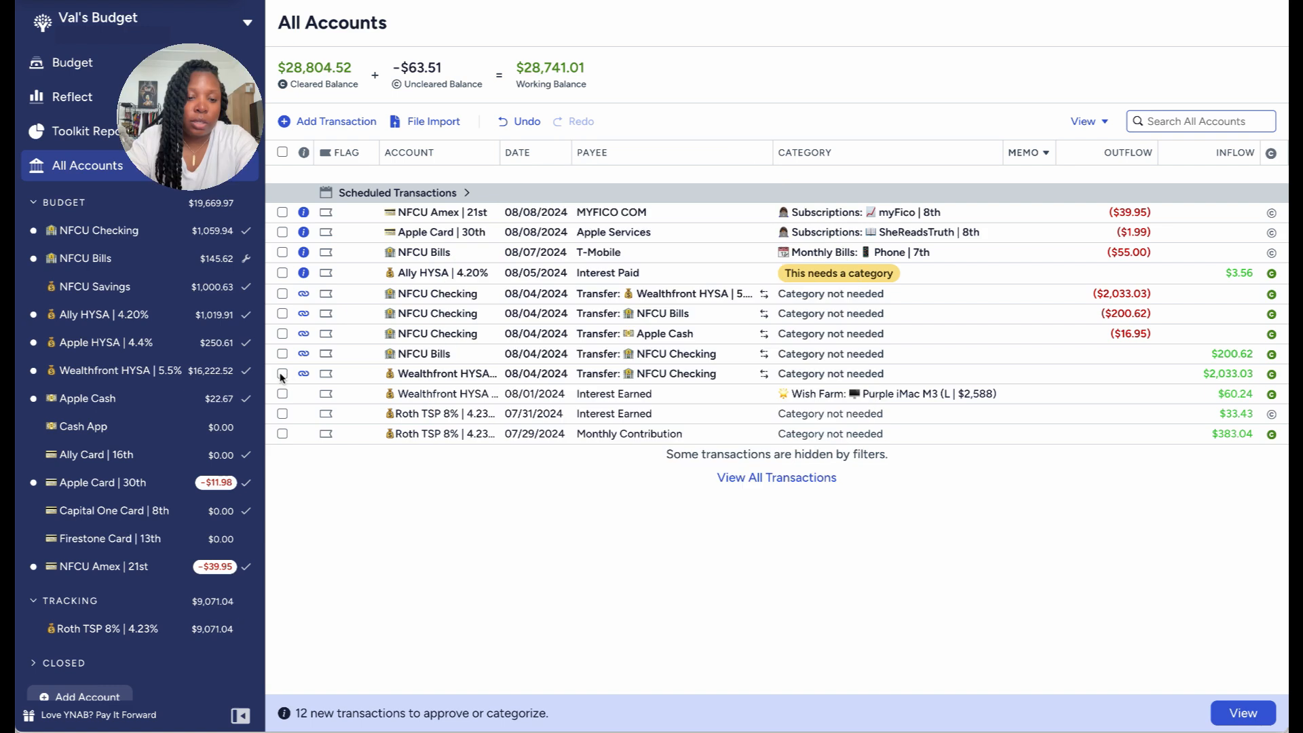
Step: Approve the five matched 08/04/2024 transfer transactions among NFCU Checking, NFCU Bills, Wealthfront HYSA and Apple Cash, and clear the selection
{"action": "left_click", "coordinate": [283, 373]}
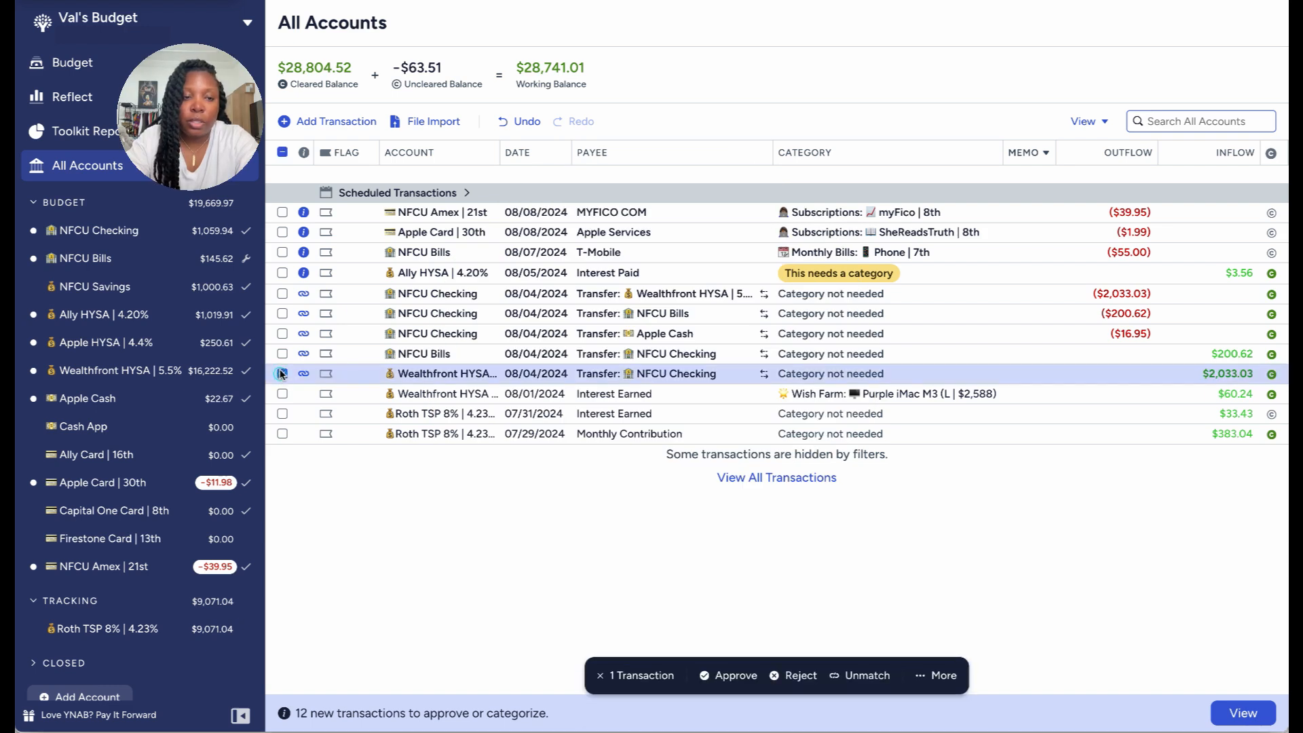
{"action": "left_click", "coordinate": [282, 353]}
{"action": "left_click", "coordinate": [282, 333]}
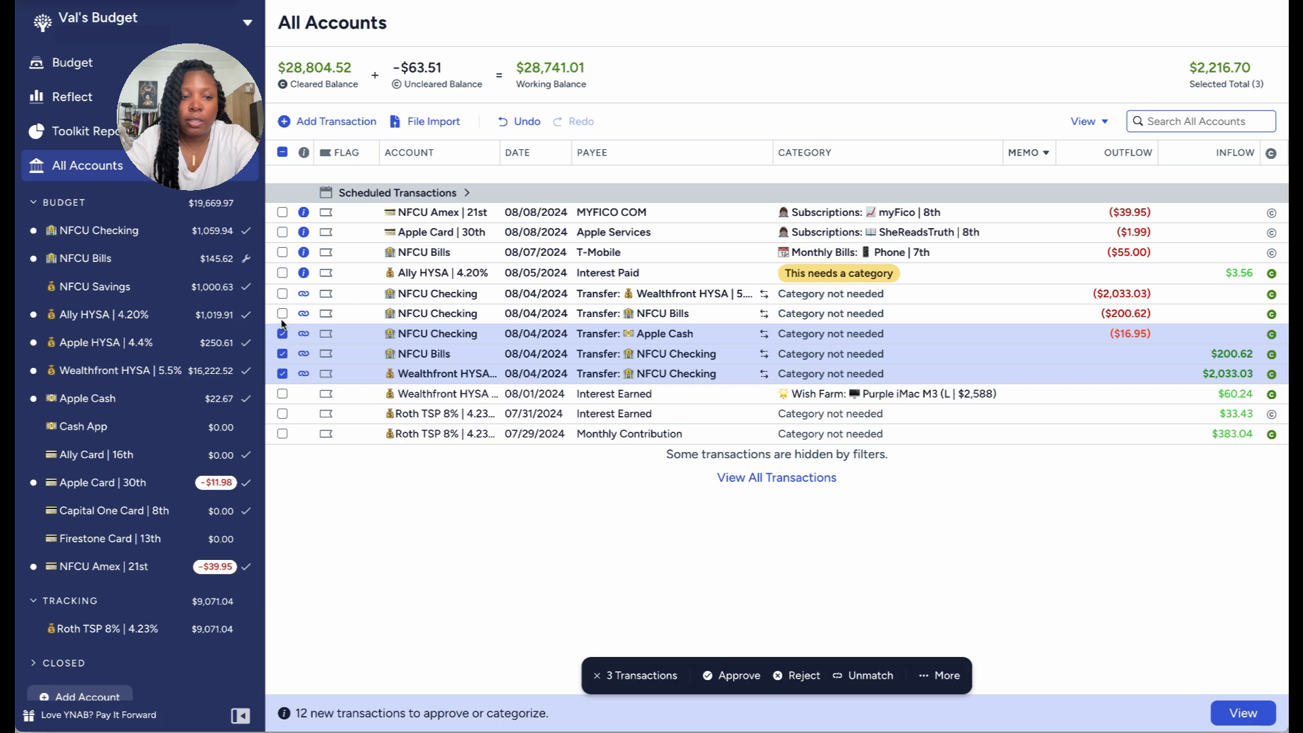
{"action": "left_click", "coordinate": [282, 314]}
{"action": "left_click", "coordinate": [282, 294]}
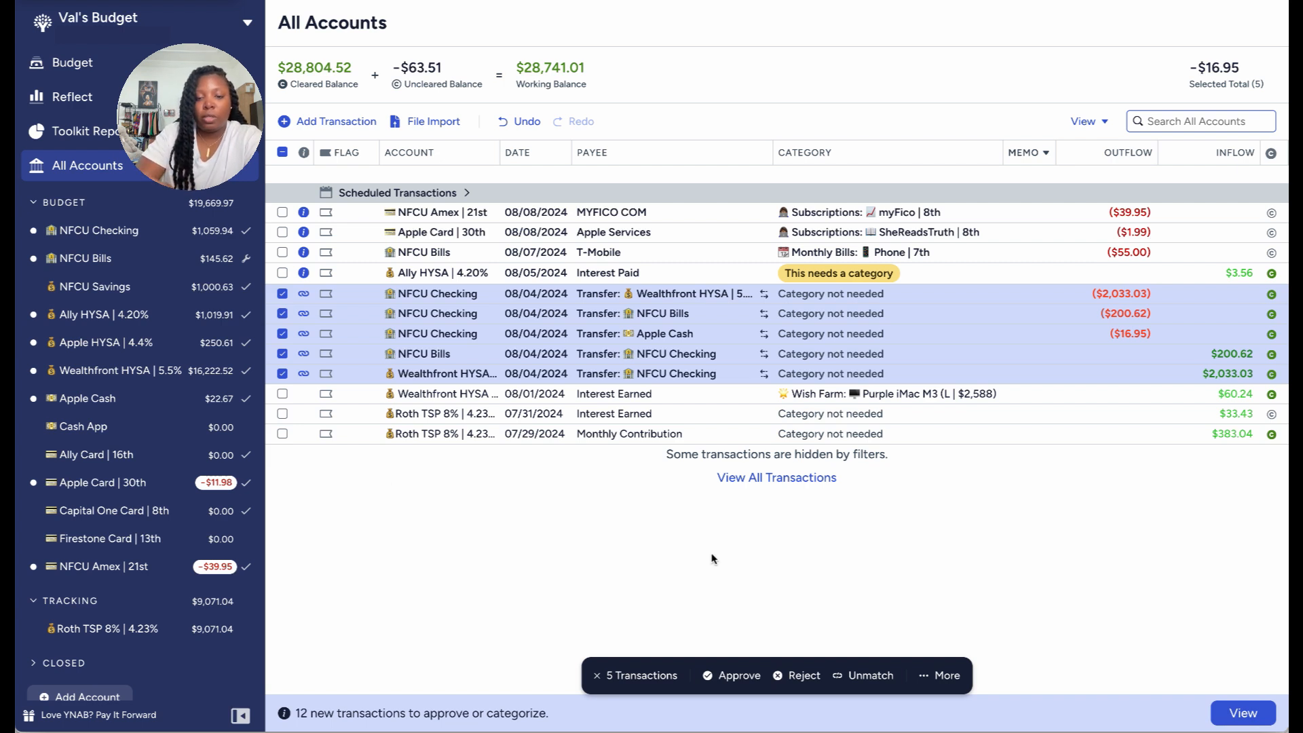
{"action": "left_click", "coordinate": [737, 676]}
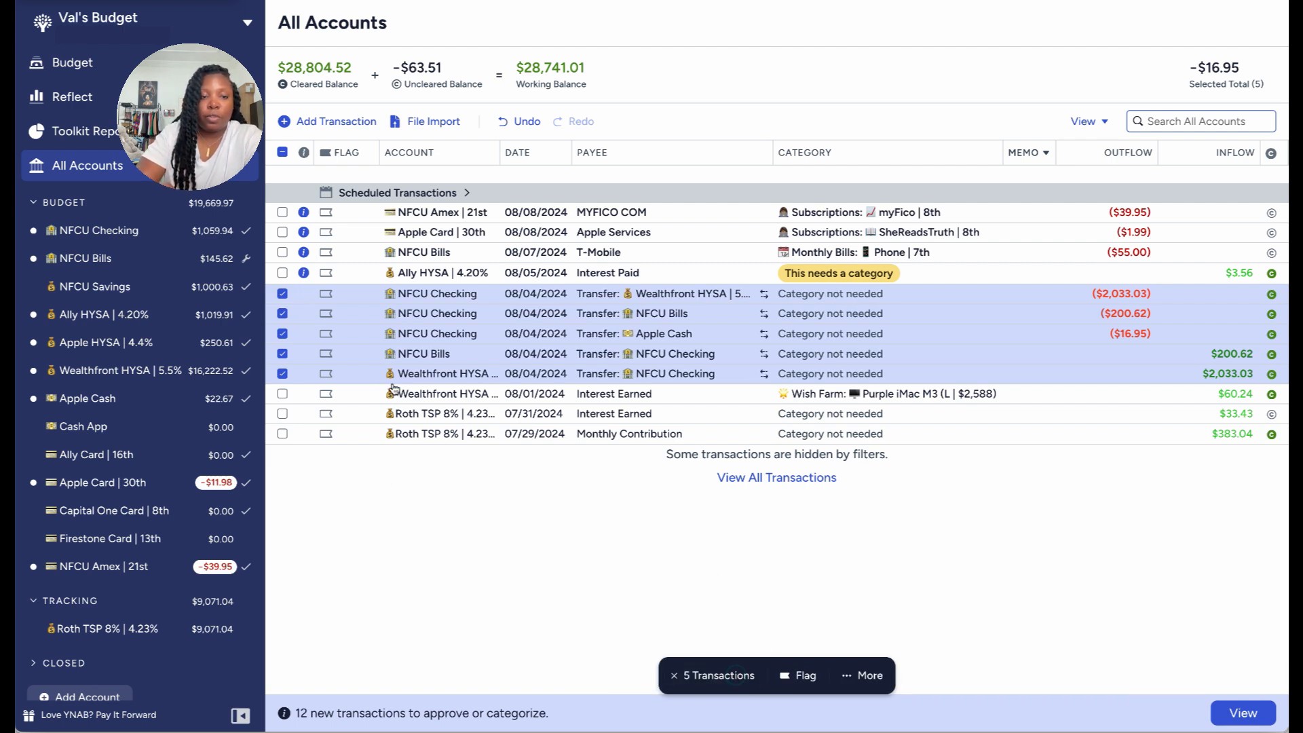
{"action": "left_click", "coordinate": [282, 153]}
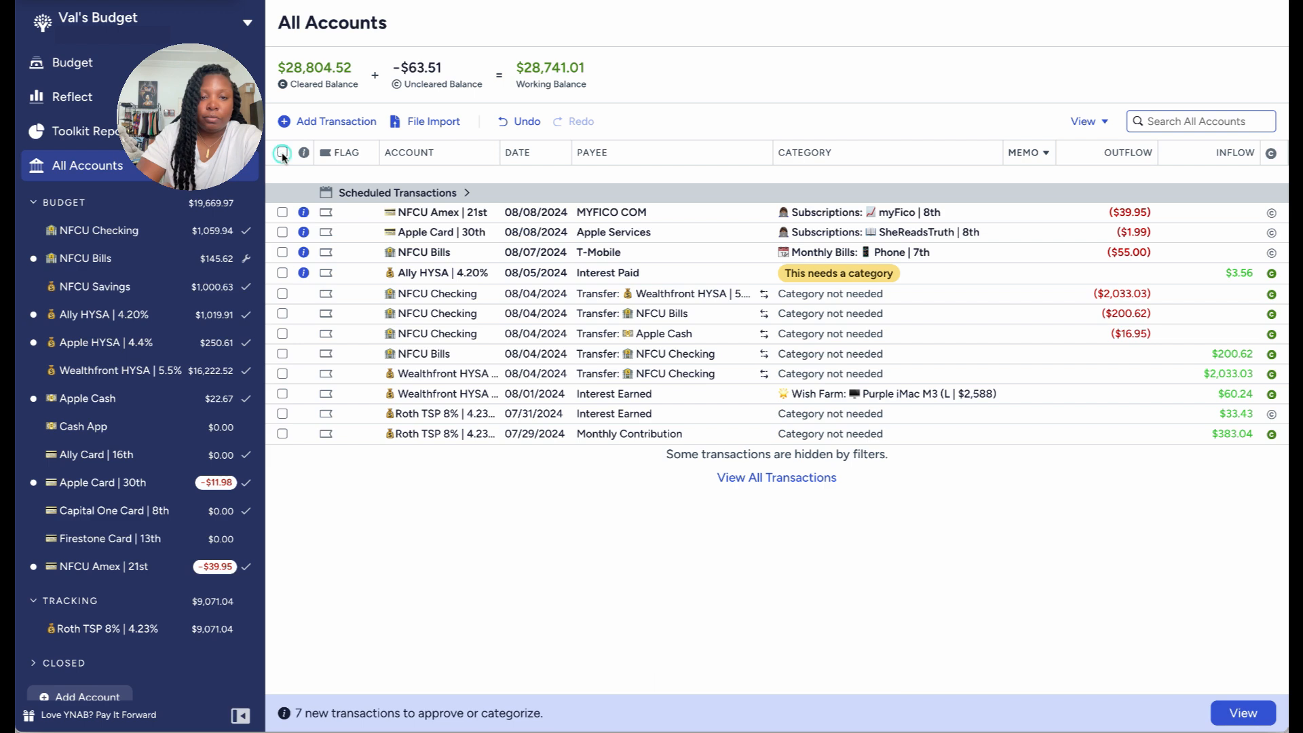
Step: Set the 08/05/2024 Ally HYSA transaction's payee to Interest Earned and its category to Core Savings | Ally, and approve it
{"action": "left_click", "coordinate": [283, 273]}
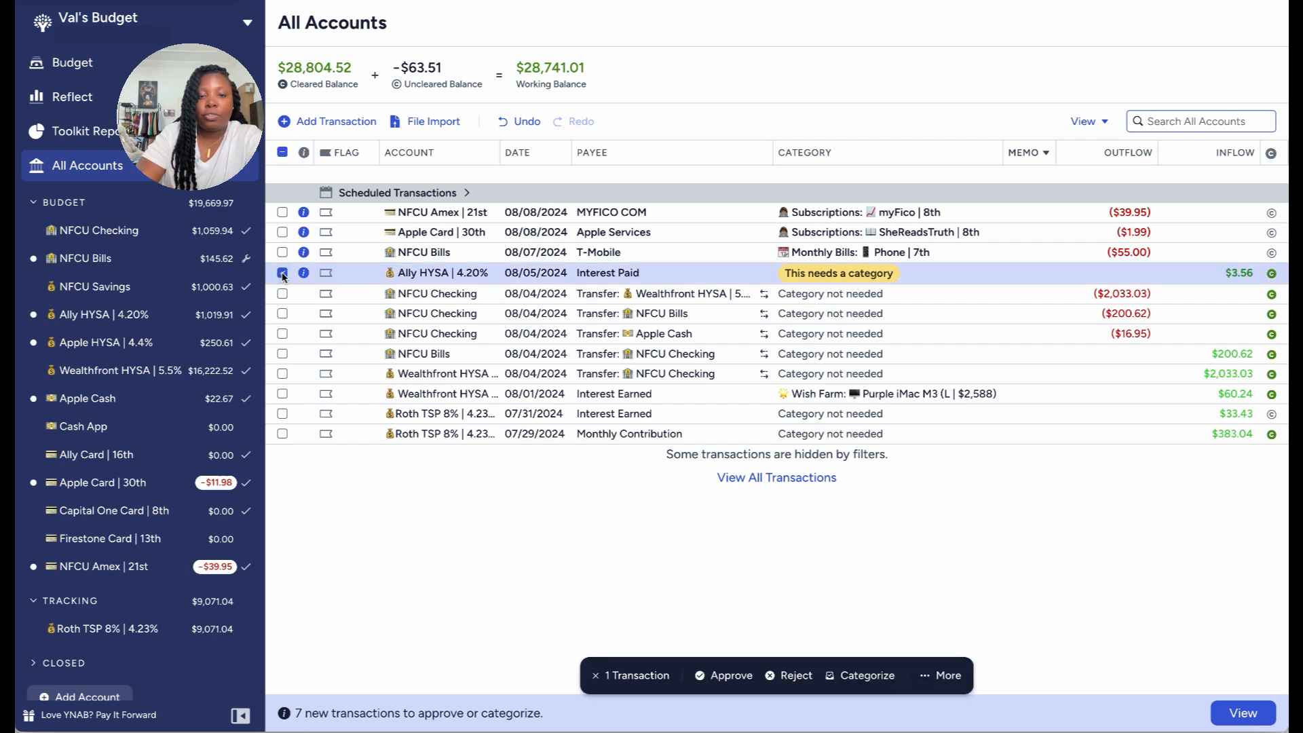
{"action": "left_click", "coordinate": [619, 270]}
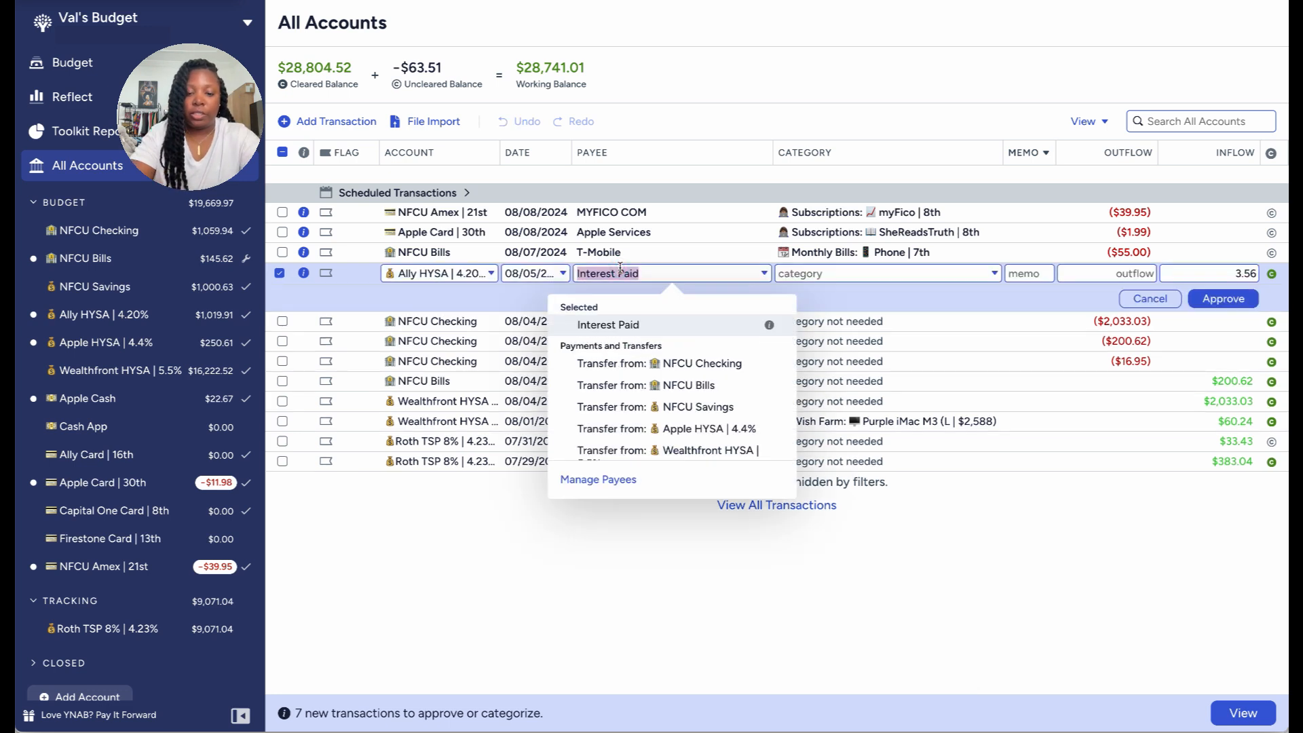
{"action": "type", "text": "in"}
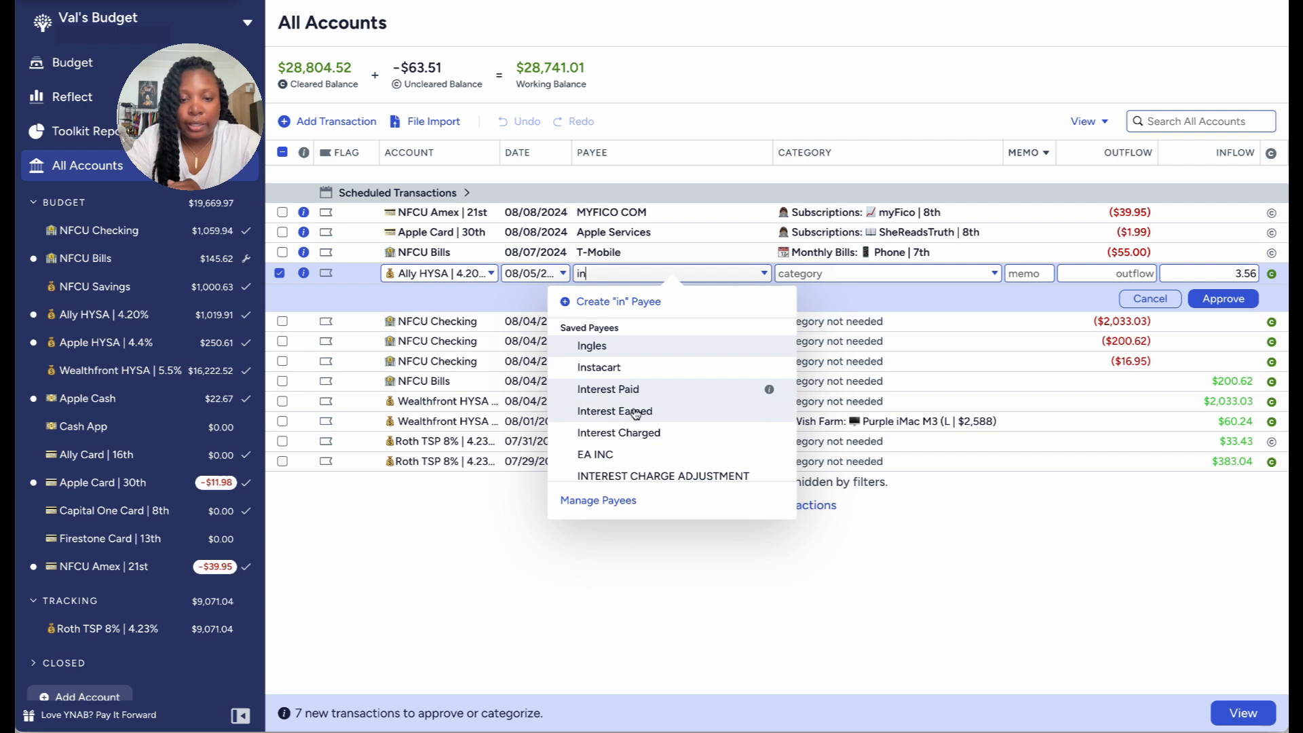
{"action": "left_click", "coordinate": [603, 421]}
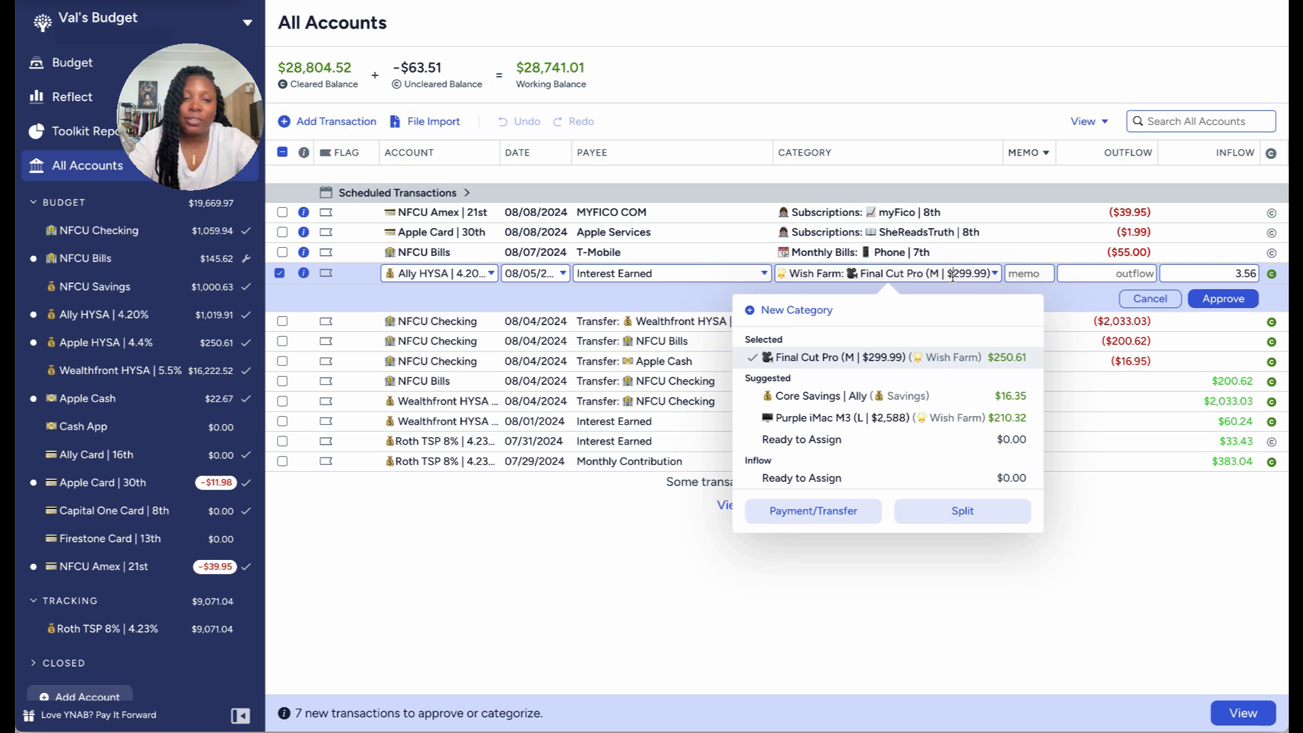
{"action": "left_click", "coordinate": [995, 274]}
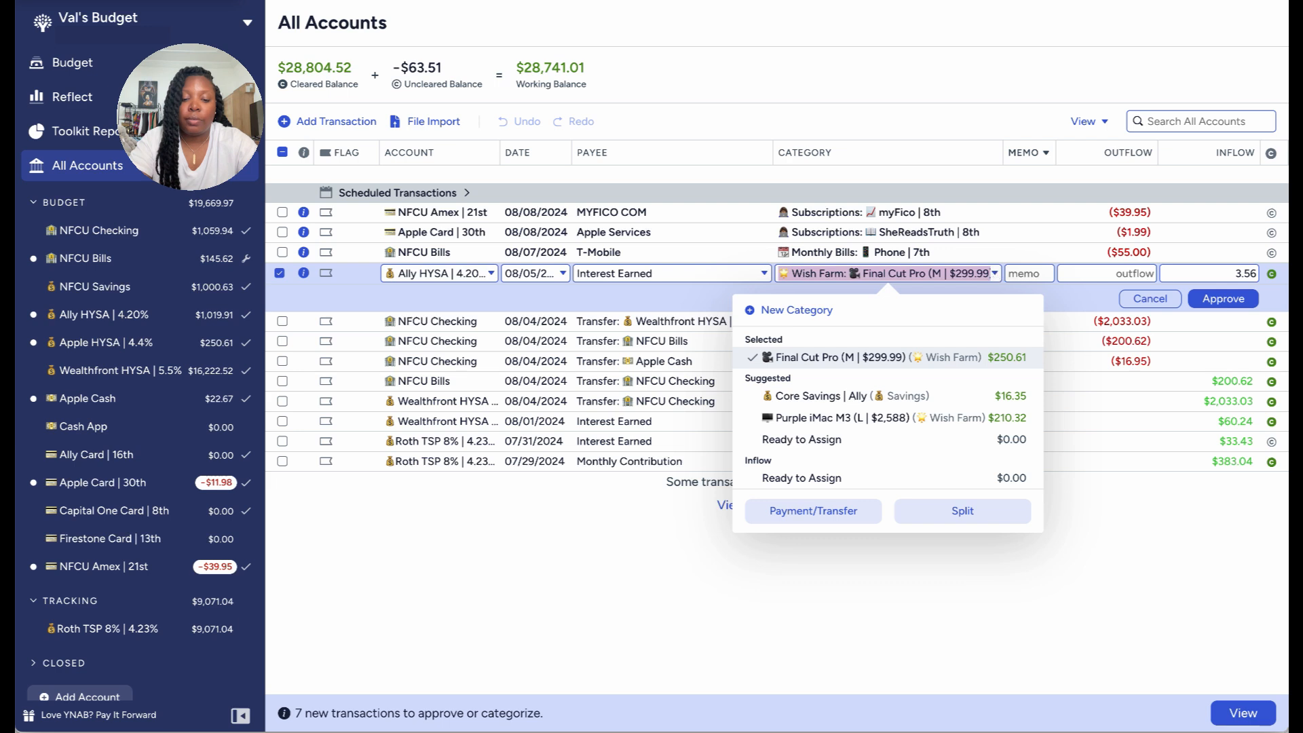
{"action": "type", "text": "cor"}
{"action": "left_click", "coordinate": [942, 361]}
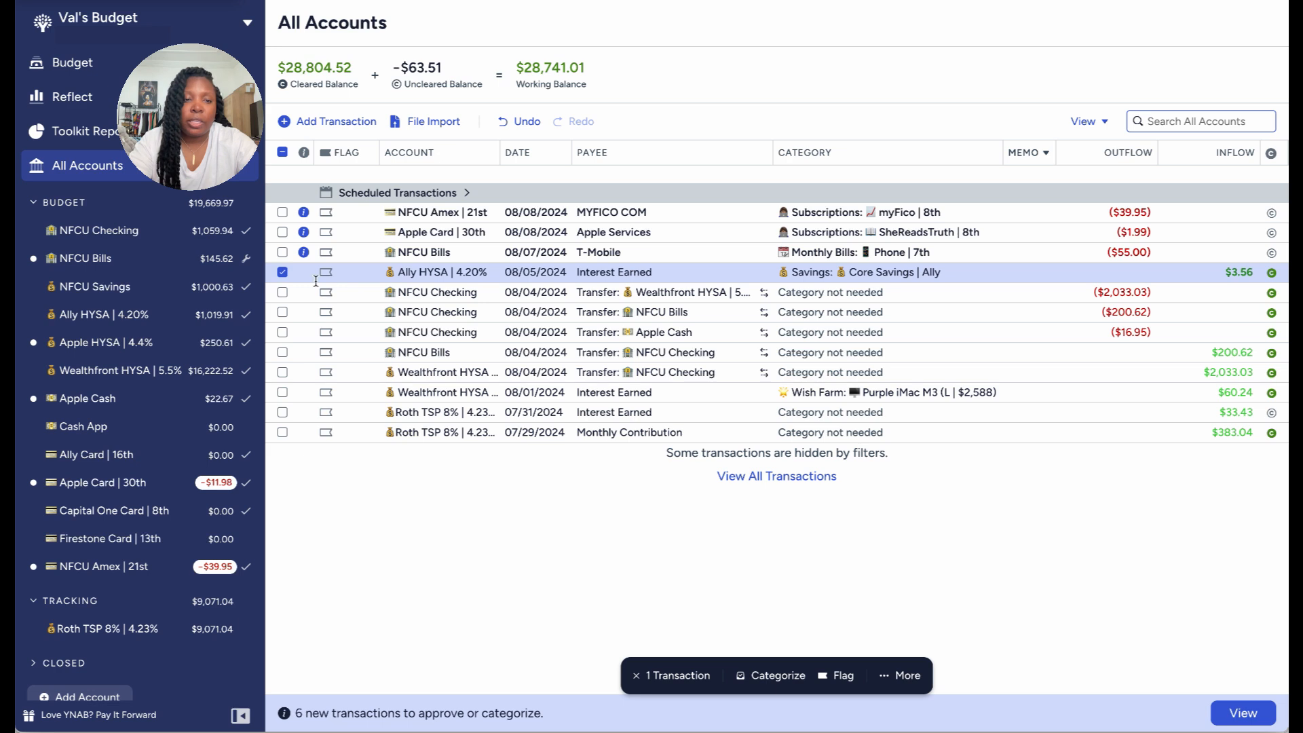
{"action": "left_click", "coordinate": [282, 272]}
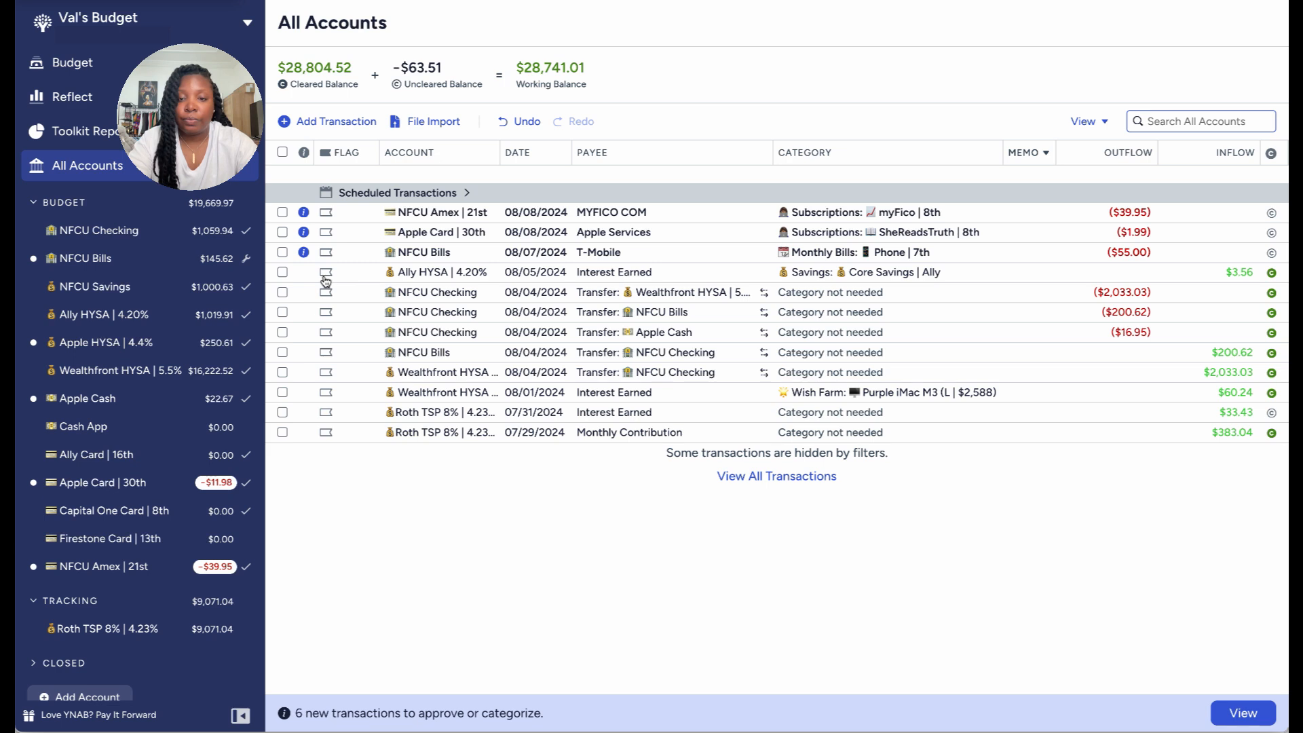
Step: Approve the T-Mobile, Apple Services and MYFICO COM transactions together and clear the selection
{"action": "left_click", "coordinate": [283, 252]}
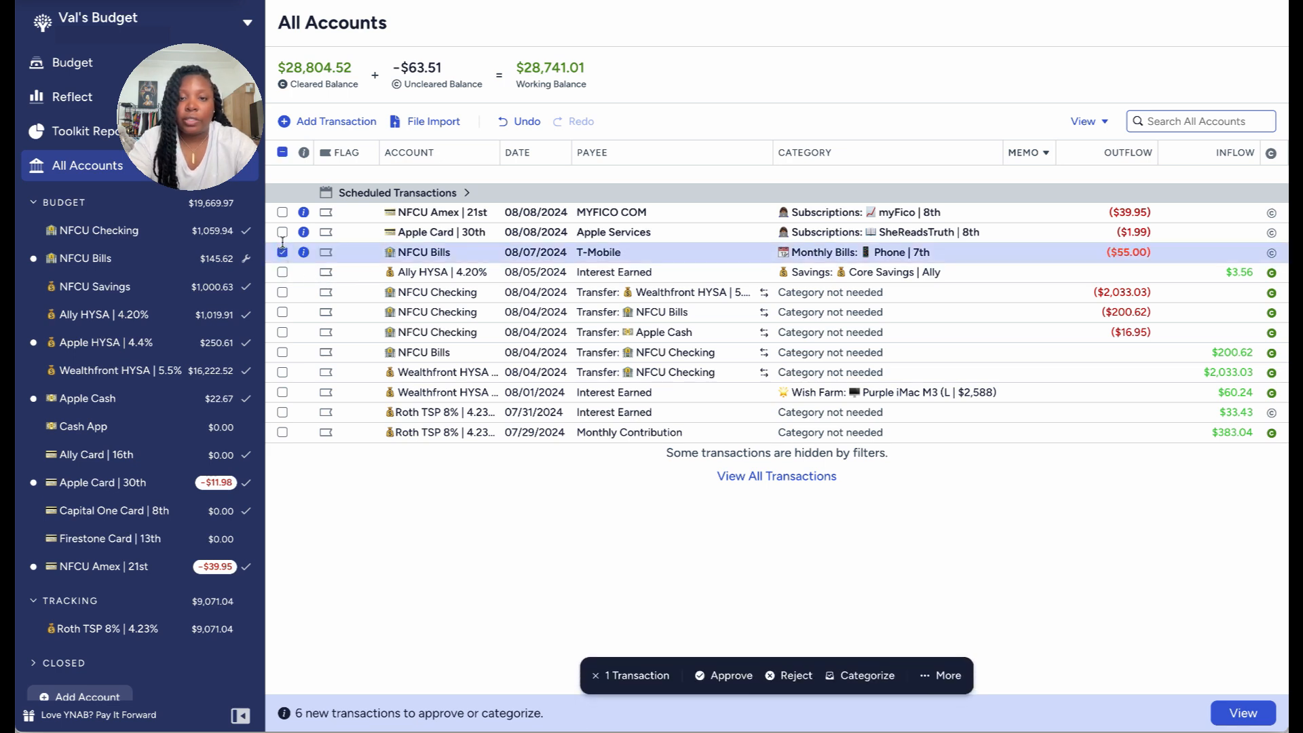
{"action": "left_click", "coordinate": [283, 232]}
{"action": "left_click", "coordinate": [282, 212]}
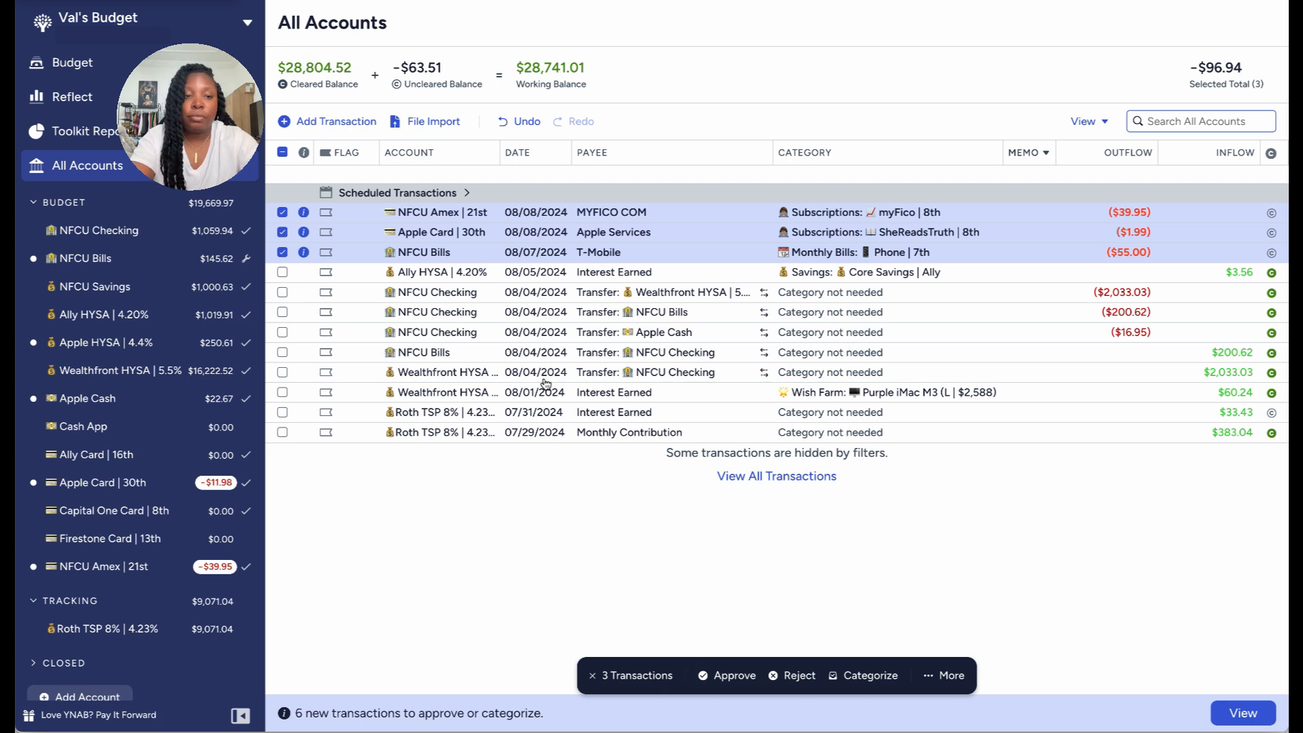
{"action": "left_click", "coordinate": [726, 677]}
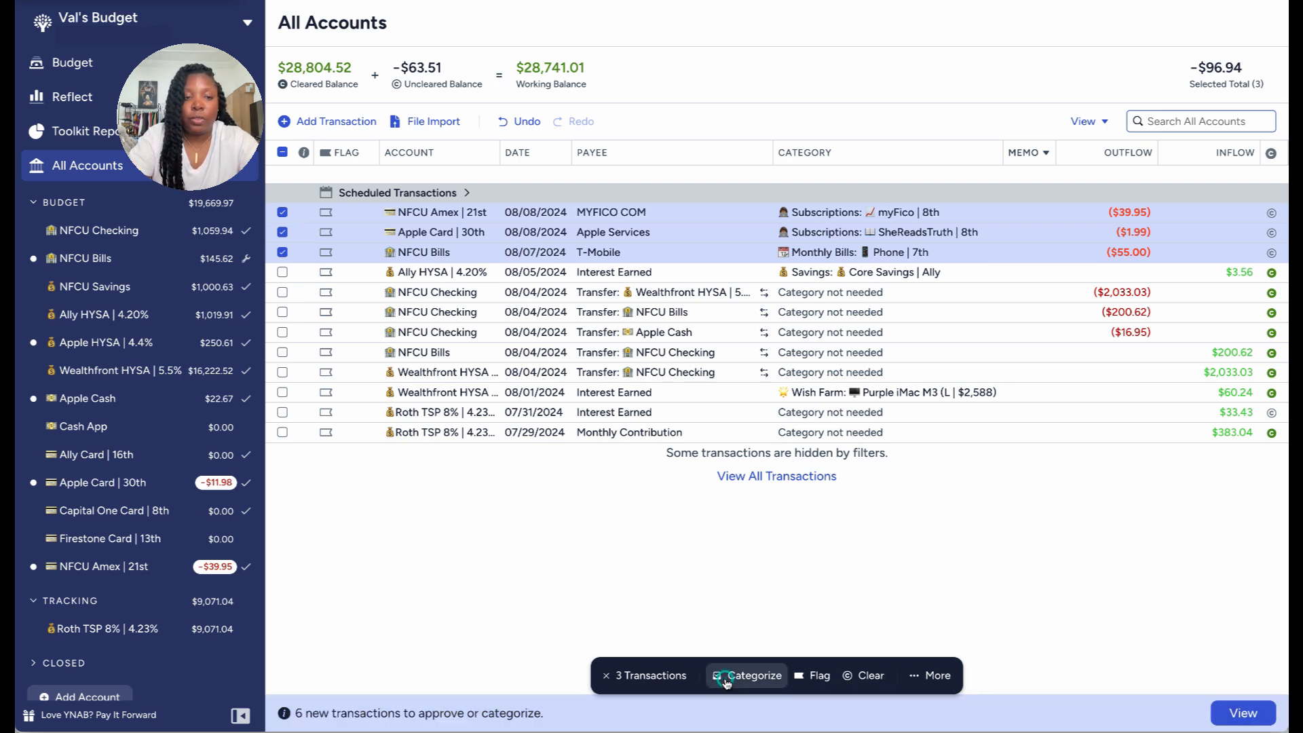
{"action": "left_click", "coordinate": [284, 154]}
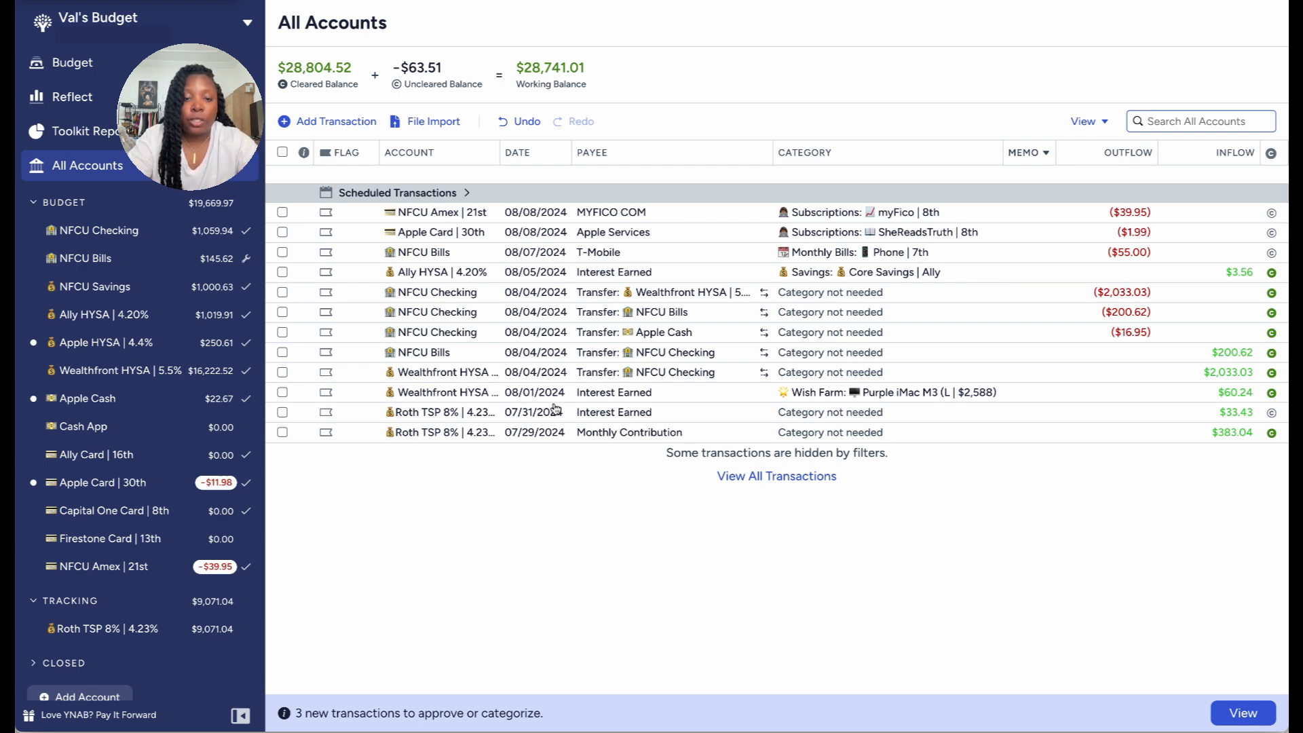
Step: Mark the 07/31/2024 Roth TSP interest transaction as cleared and reconcile the Roth TSP tracking account with its current balance
{"action": "left_click", "coordinate": [1272, 414]}
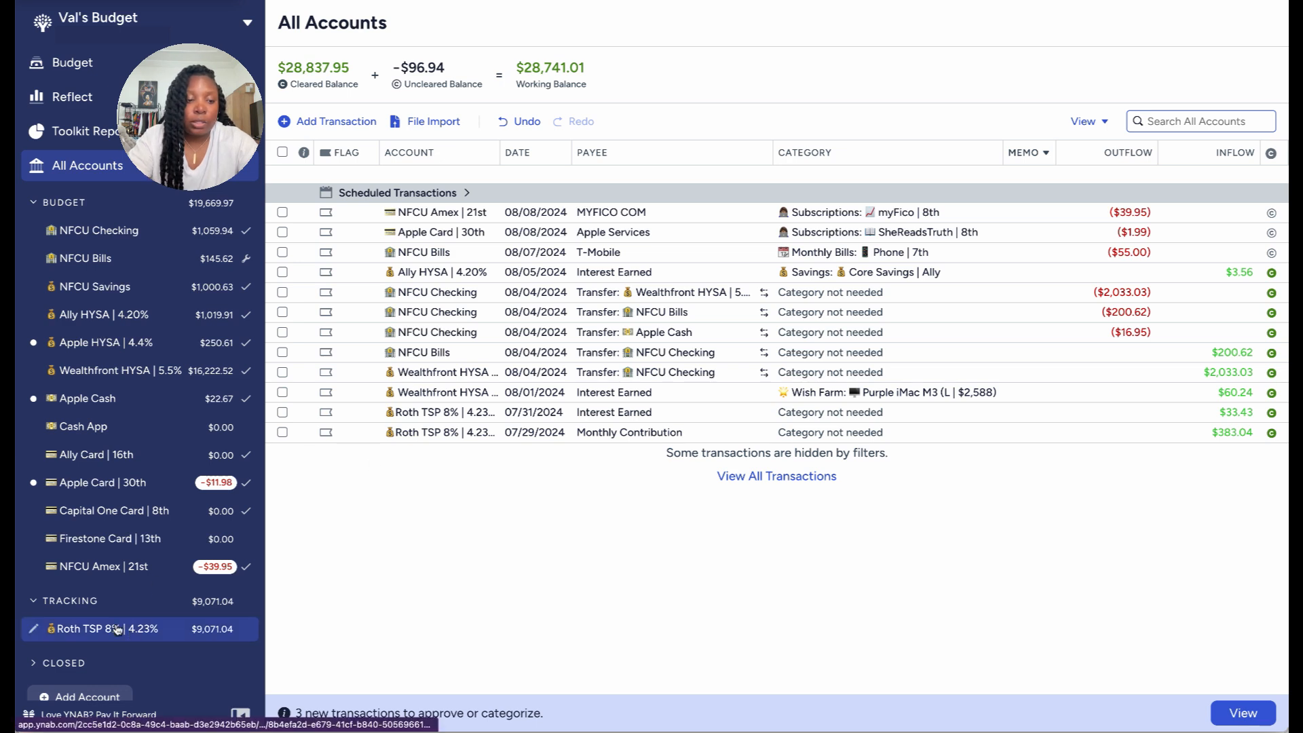
{"action": "left_click", "coordinate": [80, 629]}
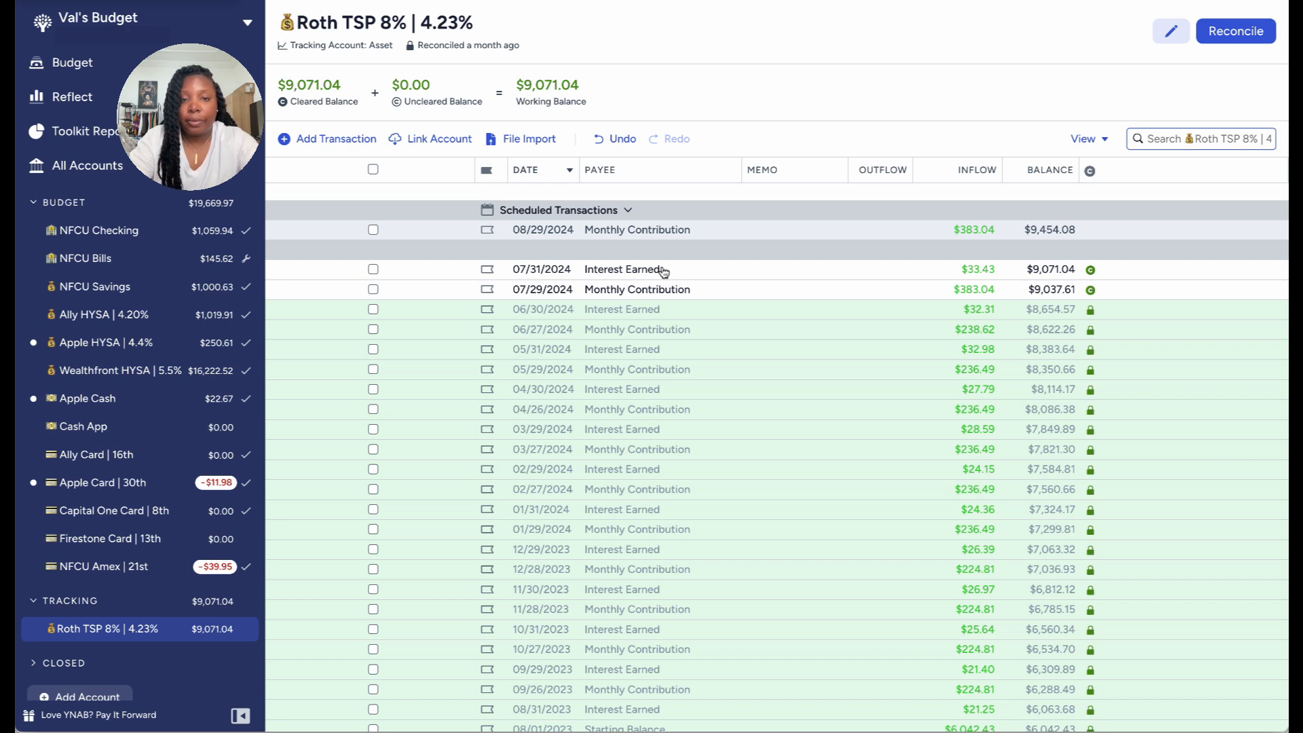
{"action": "left_click", "coordinate": [1232, 31]}
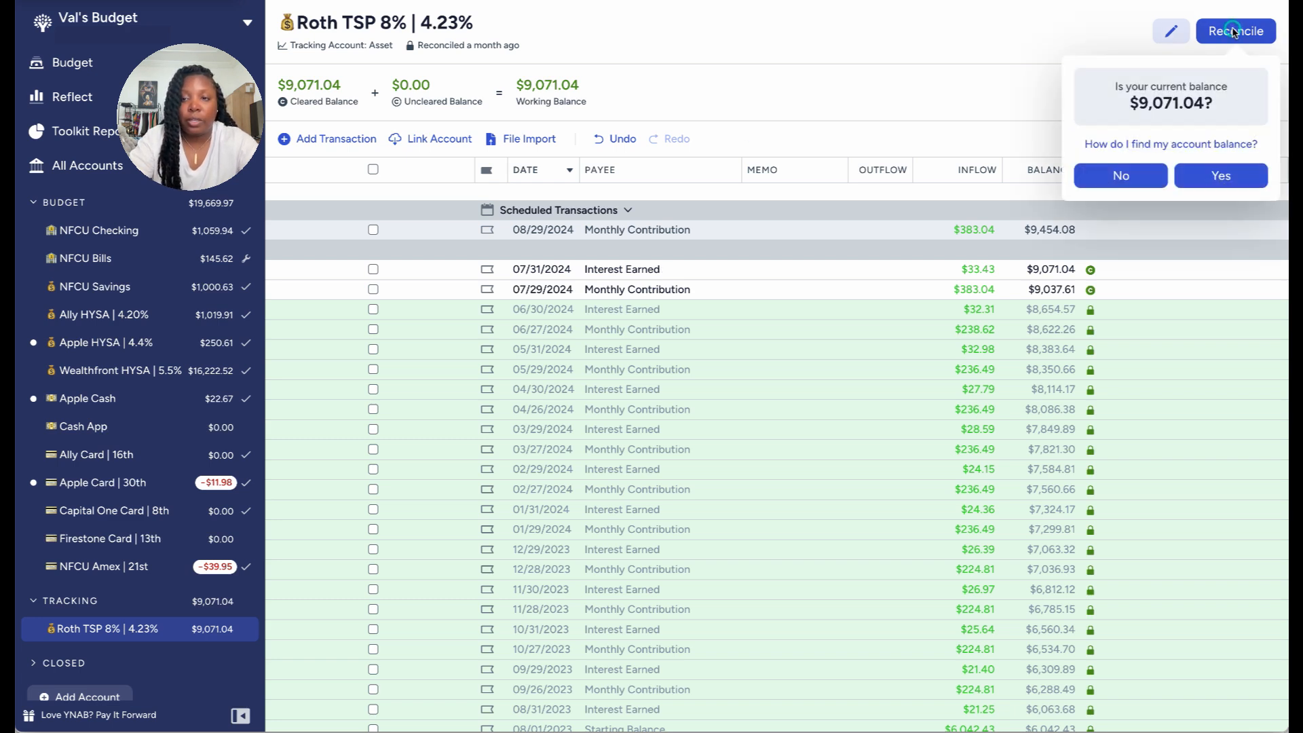
{"action": "left_click", "coordinate": [1209, 176]}
{"action": "left_click", "coordinate": [1105, 28]}
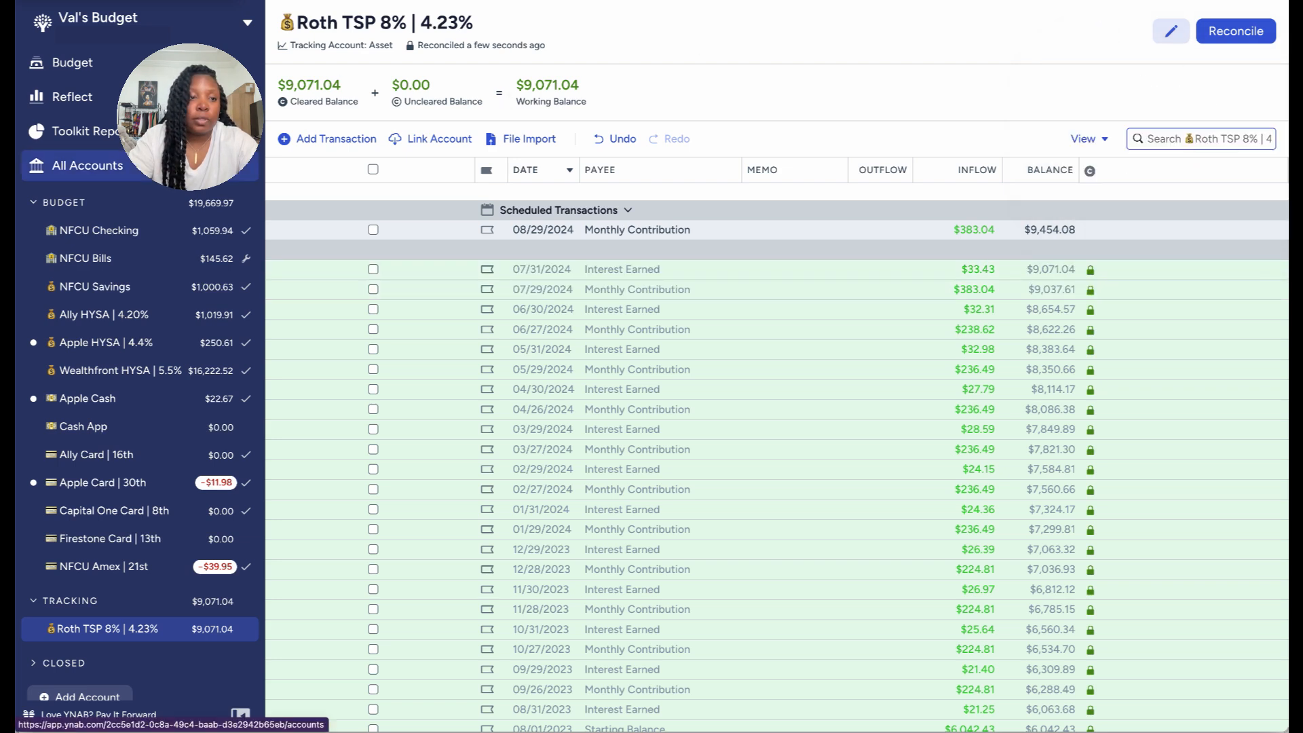
Step: Reconcile the NFCU Checking account, accepting the balance from the bank connection
{"action": "left_click", "coordinate": [143, 232]}
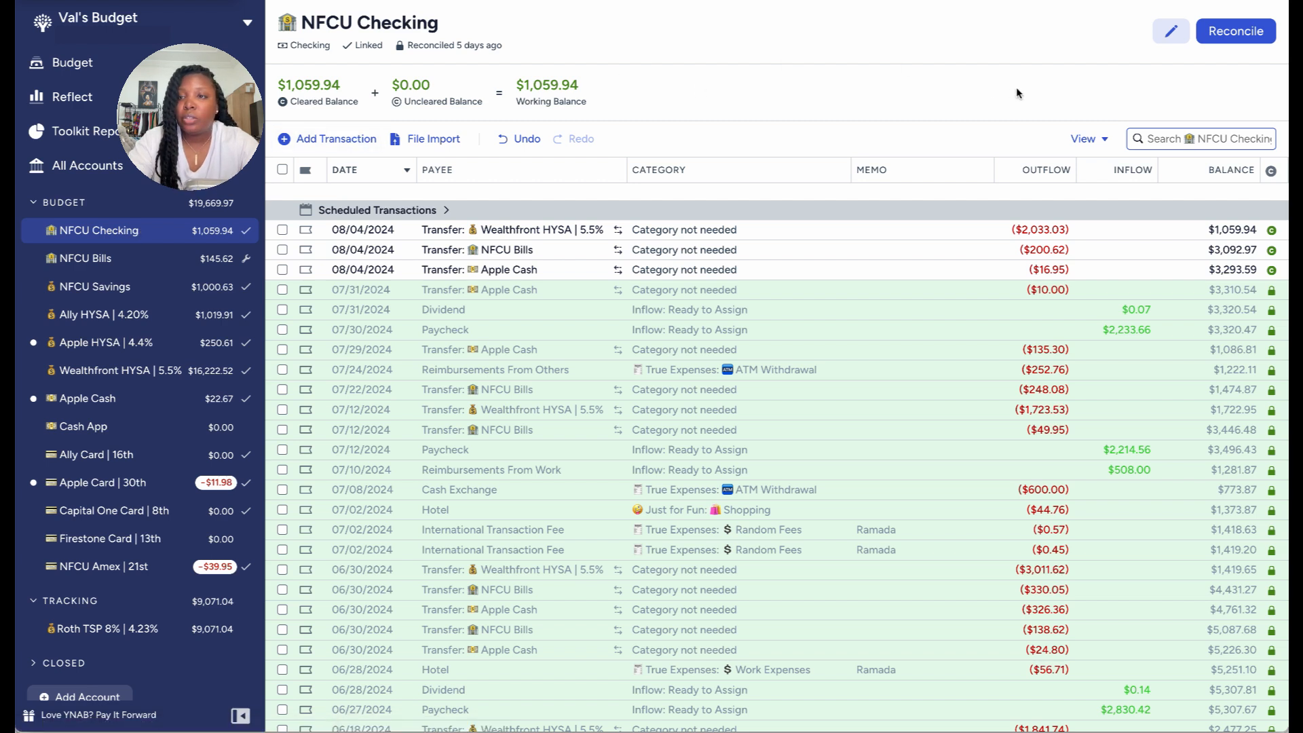
{"action": "left_click", "coordinate": [1233, 33]}
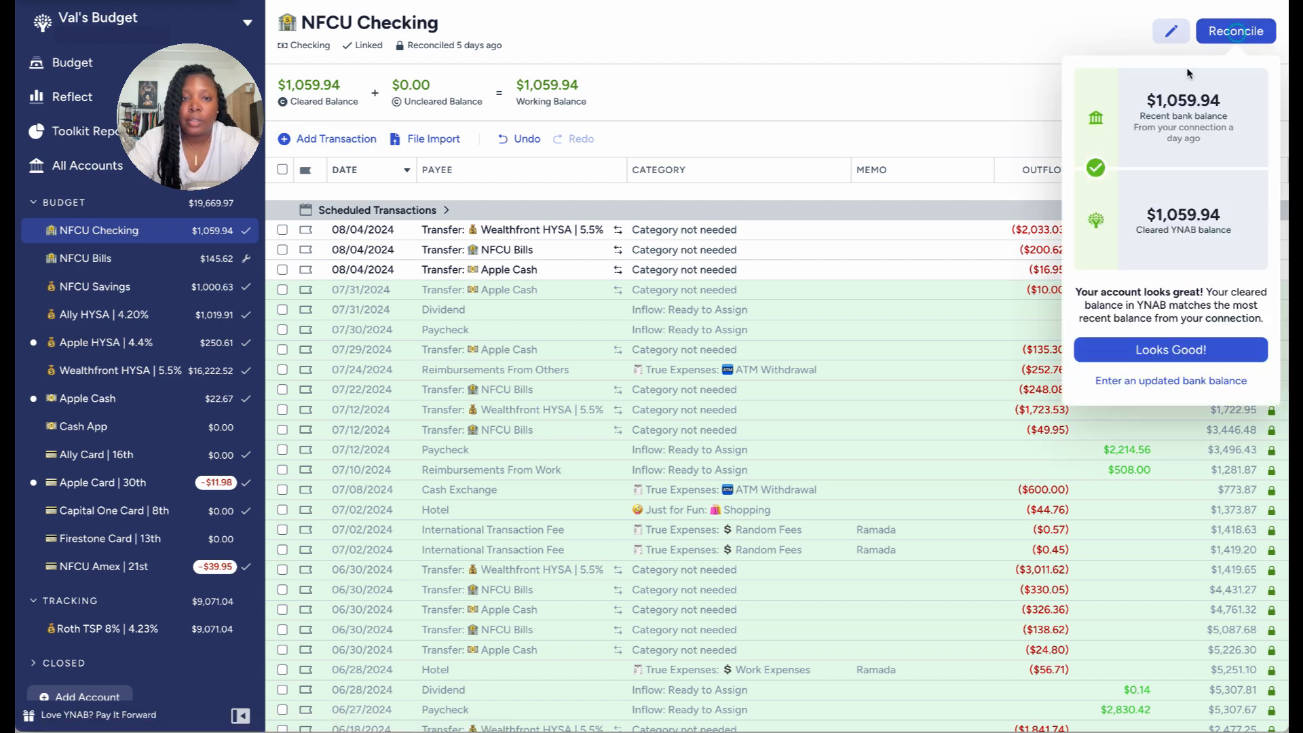
{"action": "left_click", "coordinate": [1118, 342]}
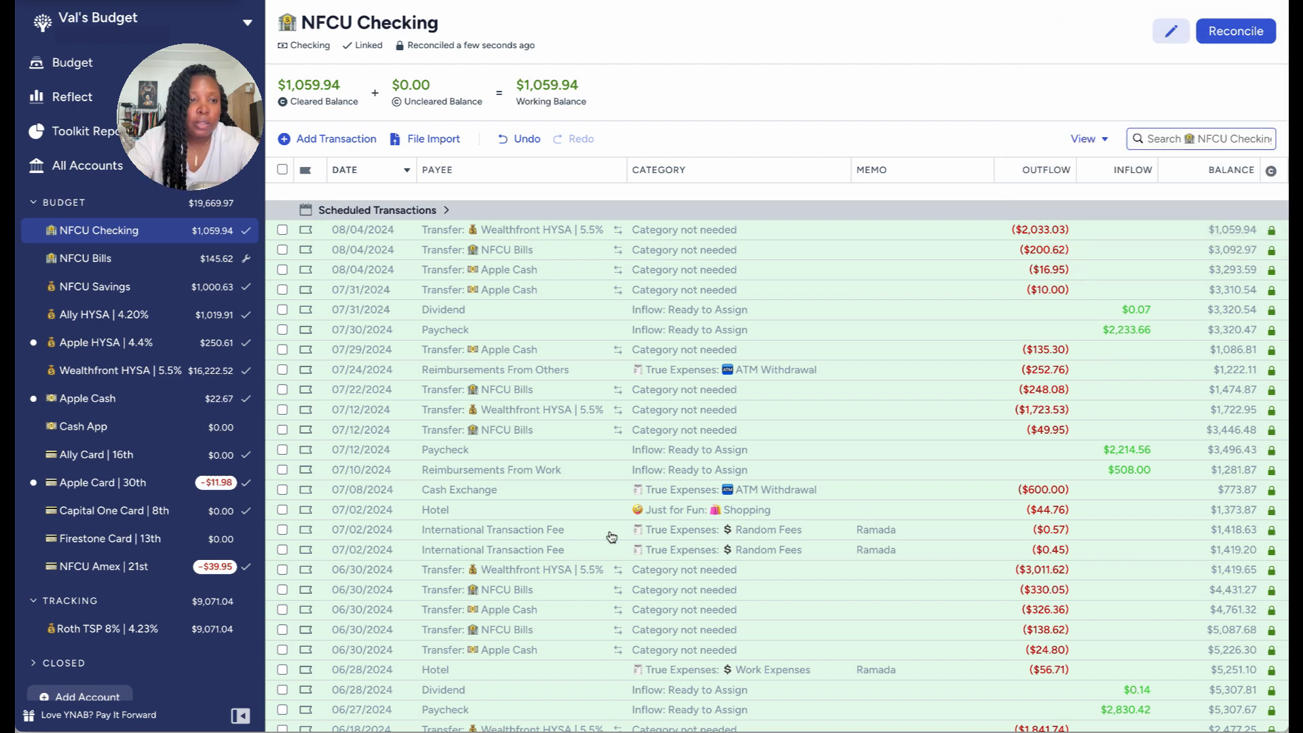
Step: Mark the 08/07/2024 T-Mobile transaction as cleared in NFCU Bills and reconcile the account with its current balance
{"action": "left_click", "coordinate": [188, 264]}
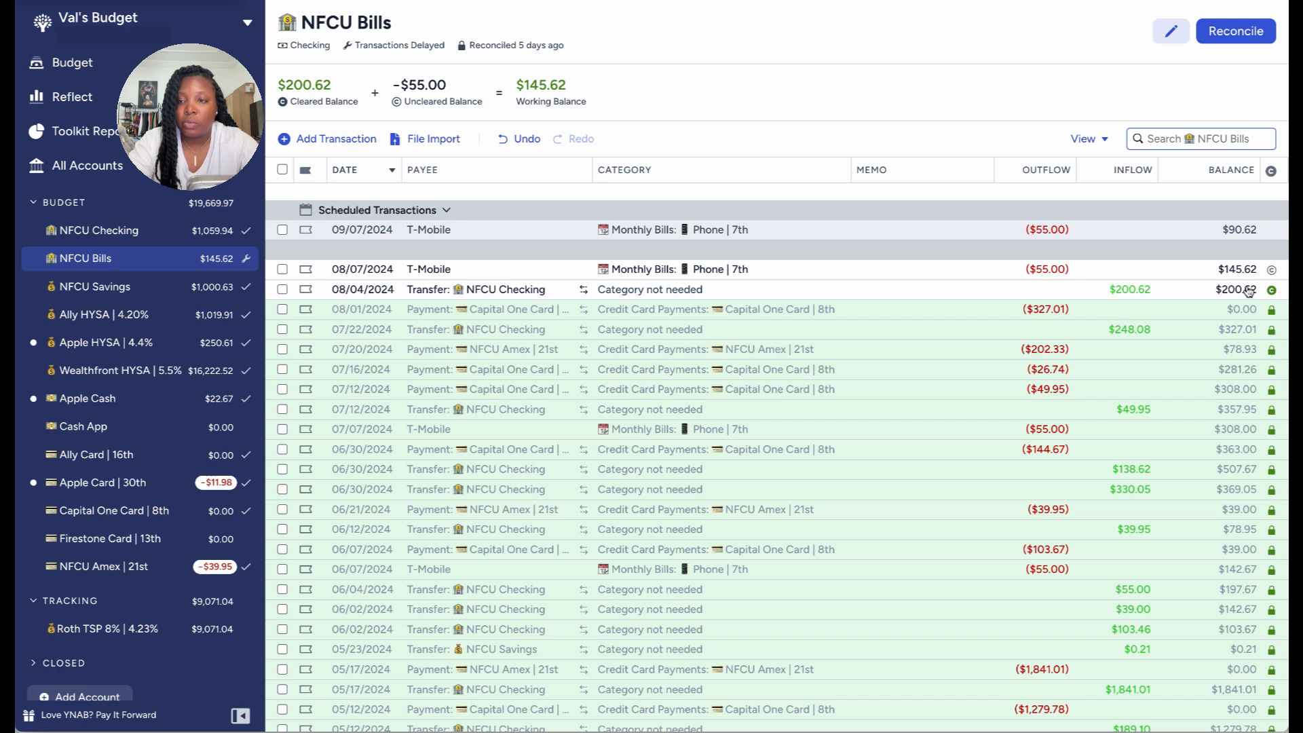
{"action": "left_click", "coordinate": [1271, 270]}
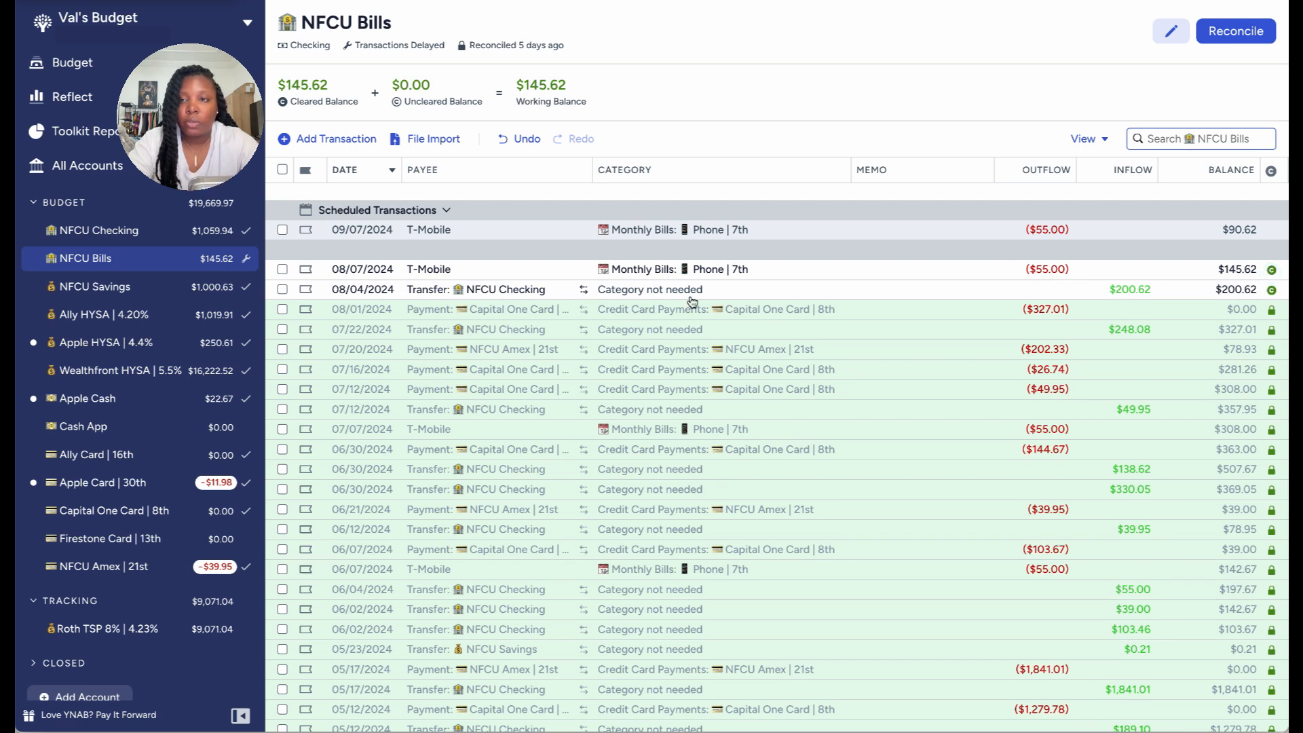
{"action": "left_click", "coordinate": [1227, 34]}
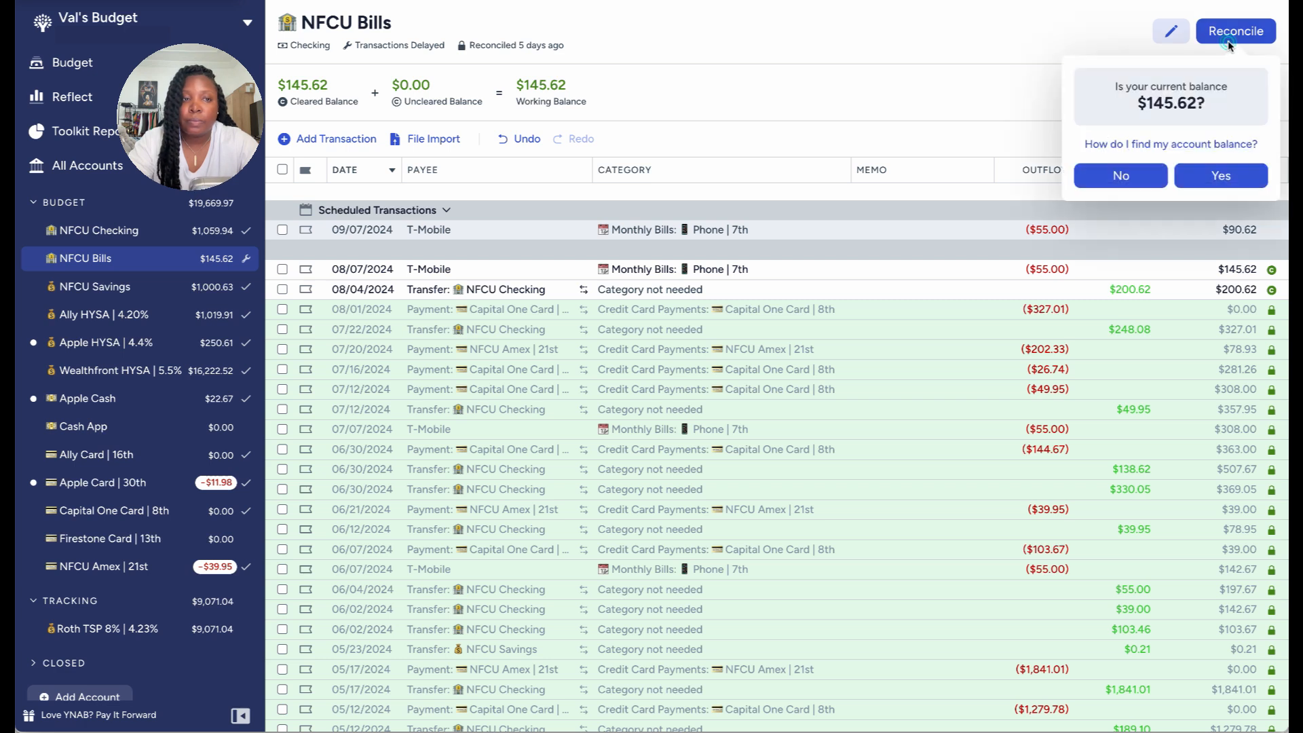
{"action": "left_click", "coordinate": [1201, 178]}
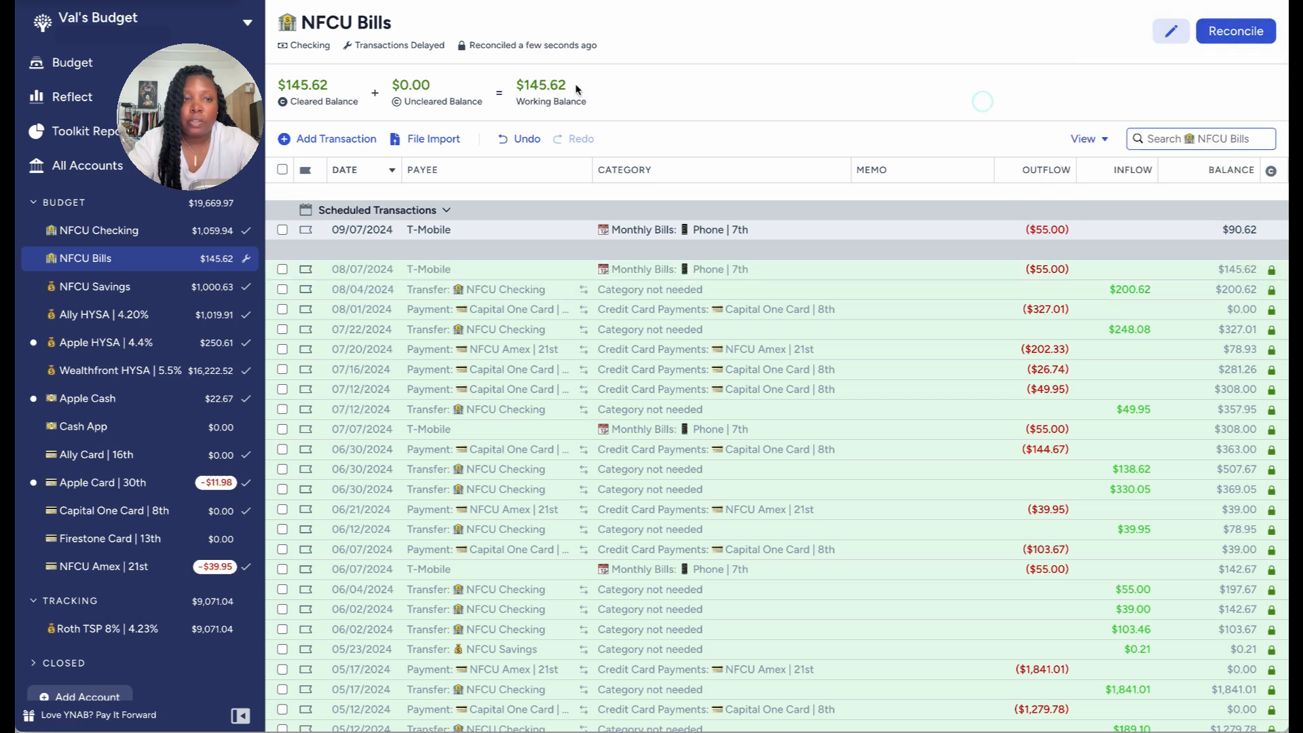
{"action": "mouse_move", "coordinate": [331, 93]}
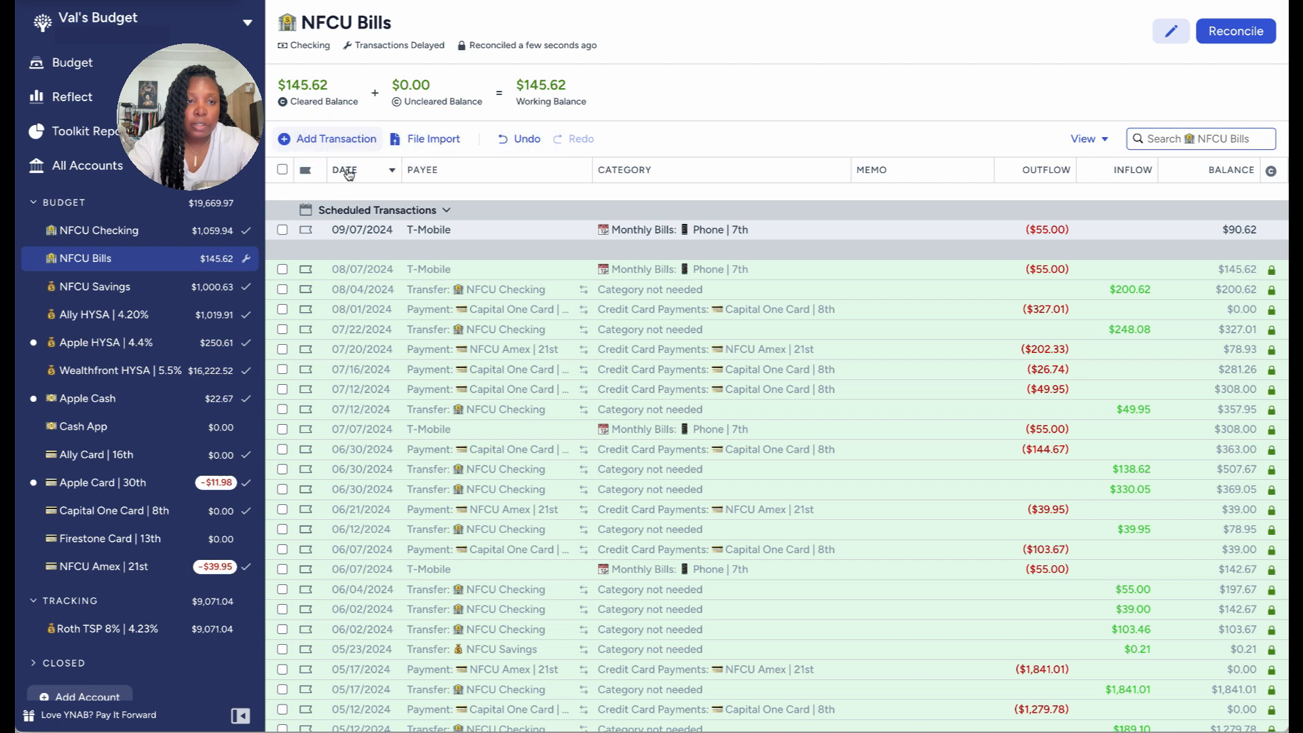
Step: Check the NFCU Savings and NFCU Amex | 21st registers, and reconcile the Ally HYSA account with its bank balance
{"action": "left_click", "coordinate": [149, 297]}
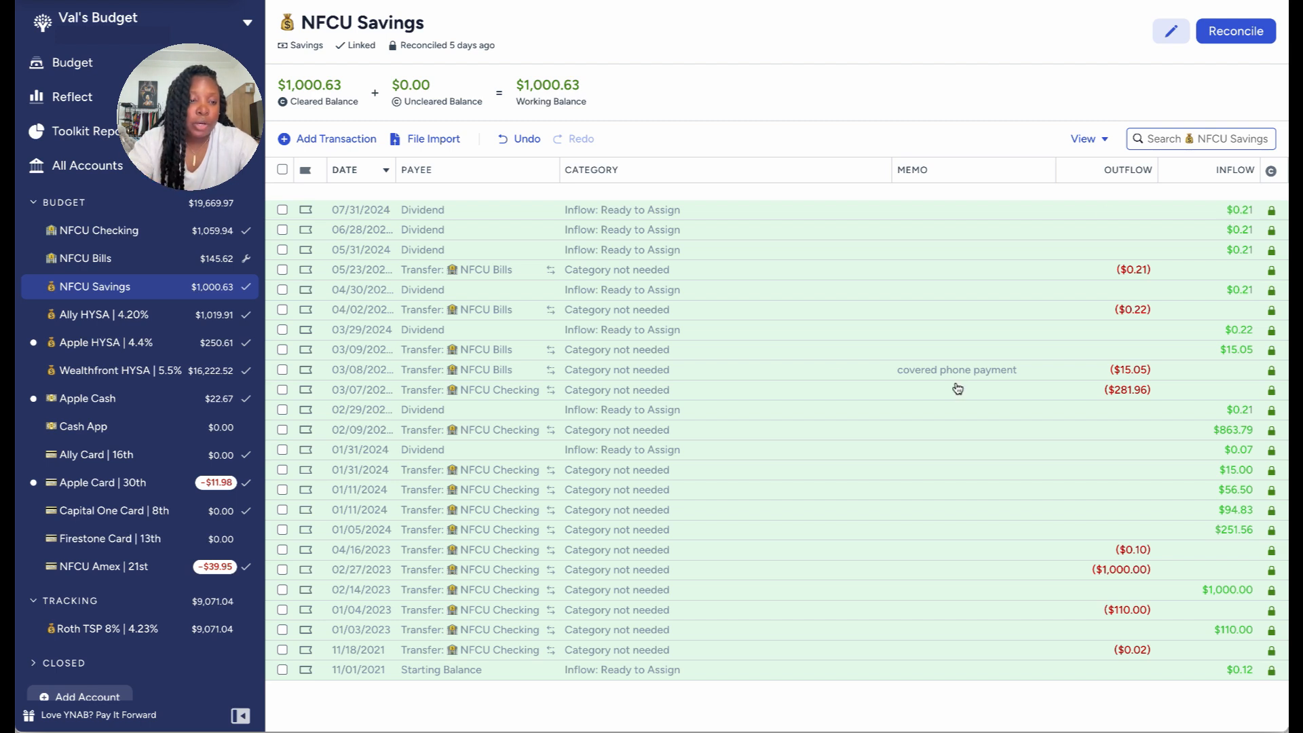
{"action": "left_click", "coordinate": [134, 570]}
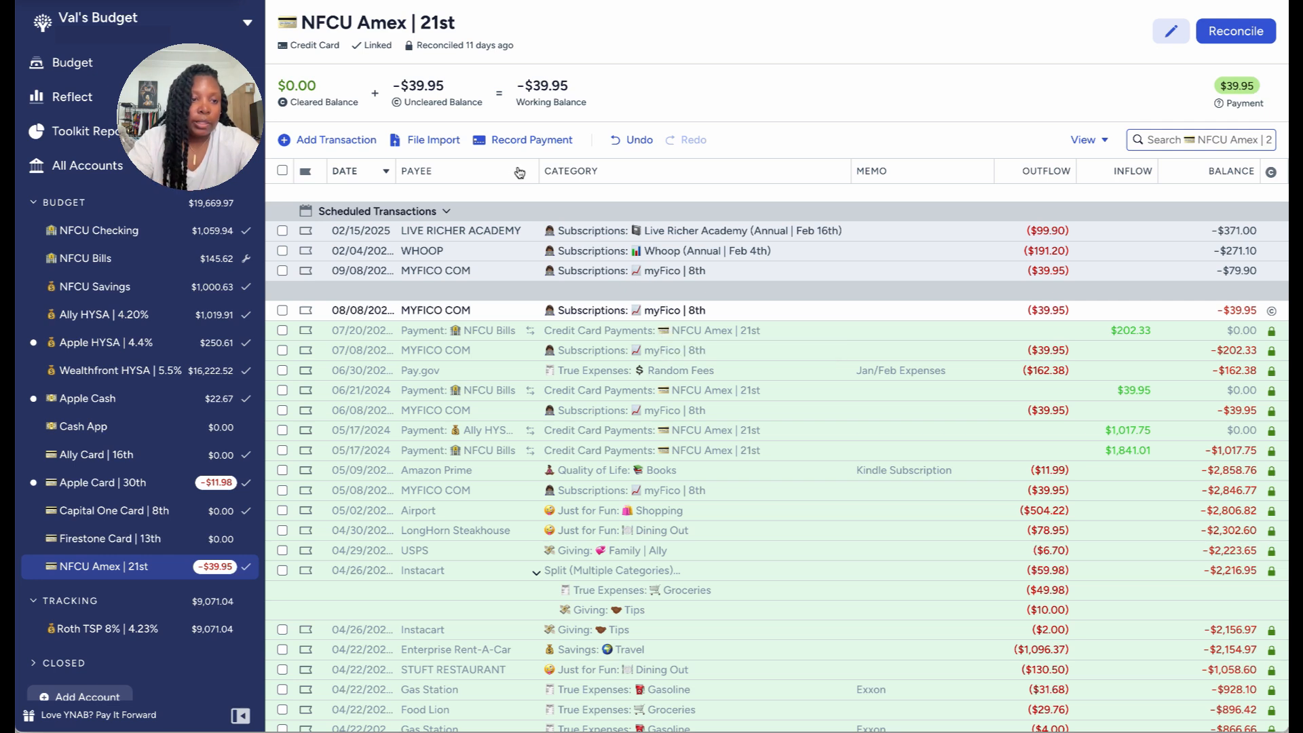
{"action": "left_click", "coordinate": [131, 316]}
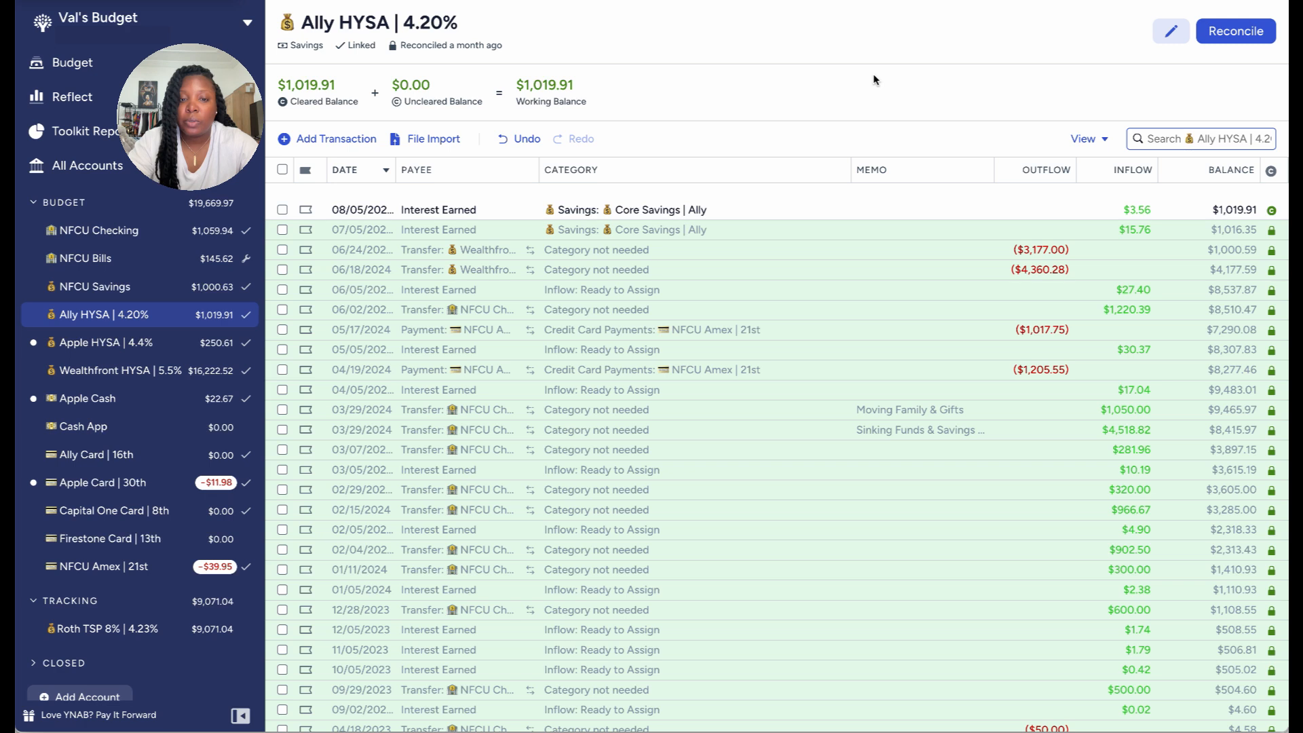
{"action": "left_click", "coordinate": [1232, 32]}
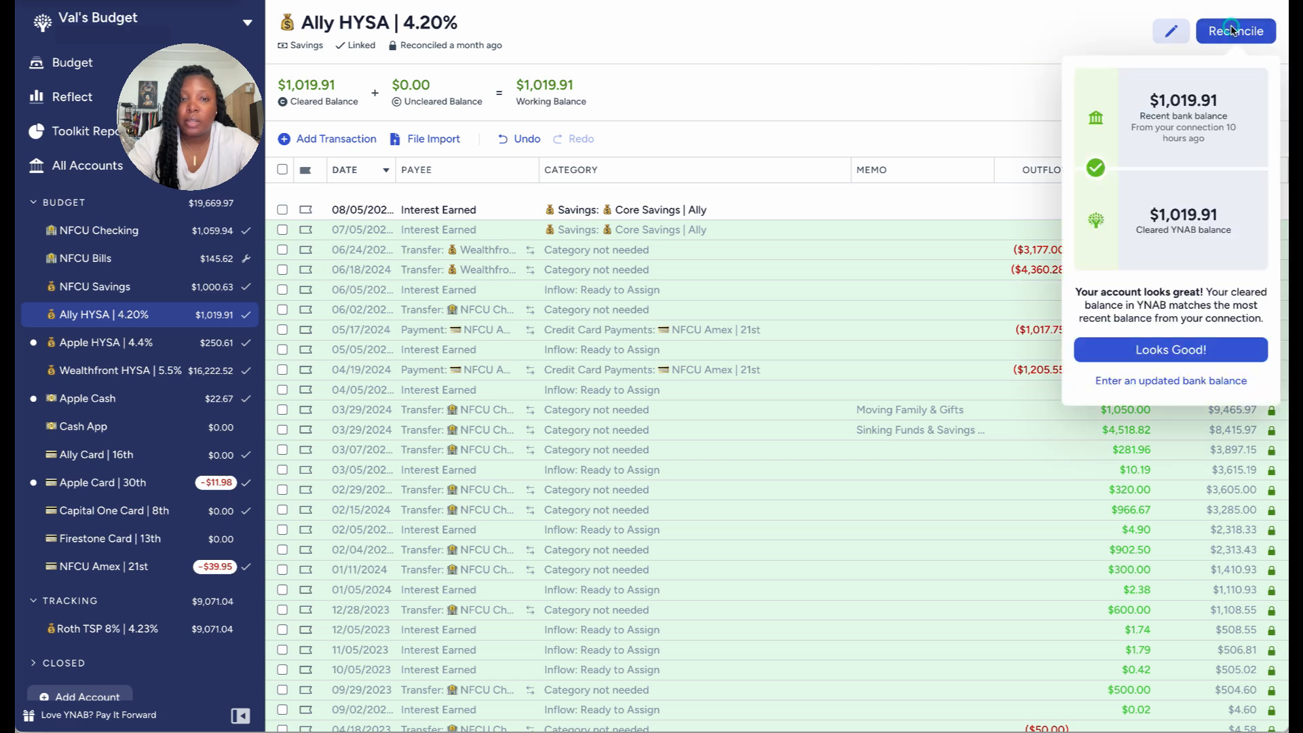
{"action": "left_click", "coordinate": [1135, 349]}
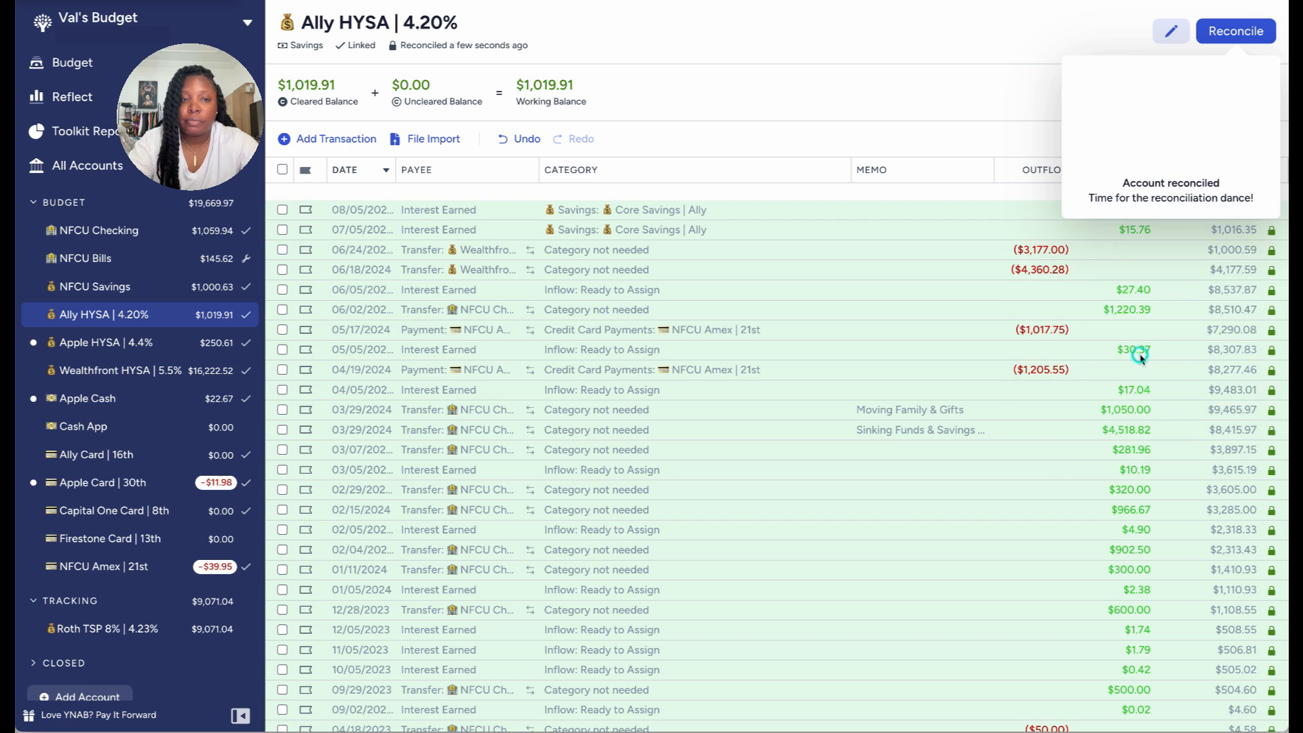
{"action": "left_click", "coordinate": [836, 131]}
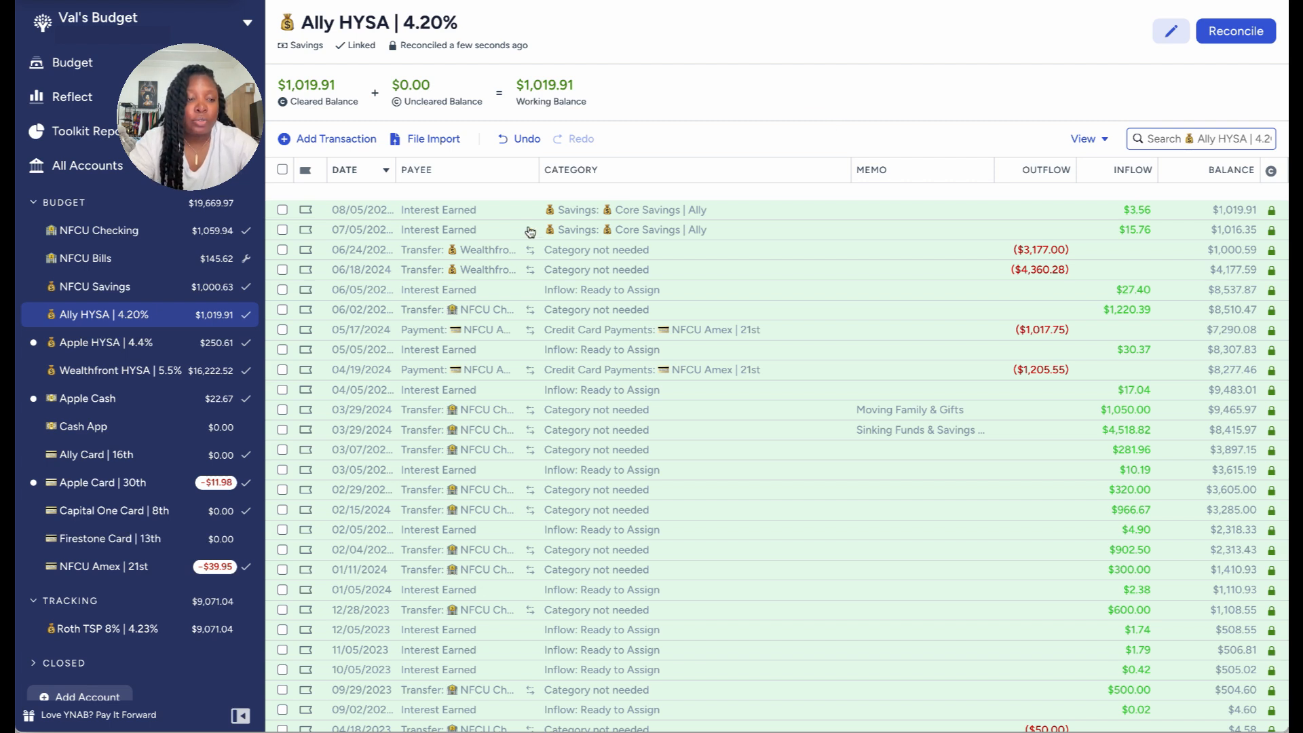
Step: Open the Ally Card | 16th register to review its transactions and reconciliation status
{"action": "left_click", "coordinate": [95, 462]}
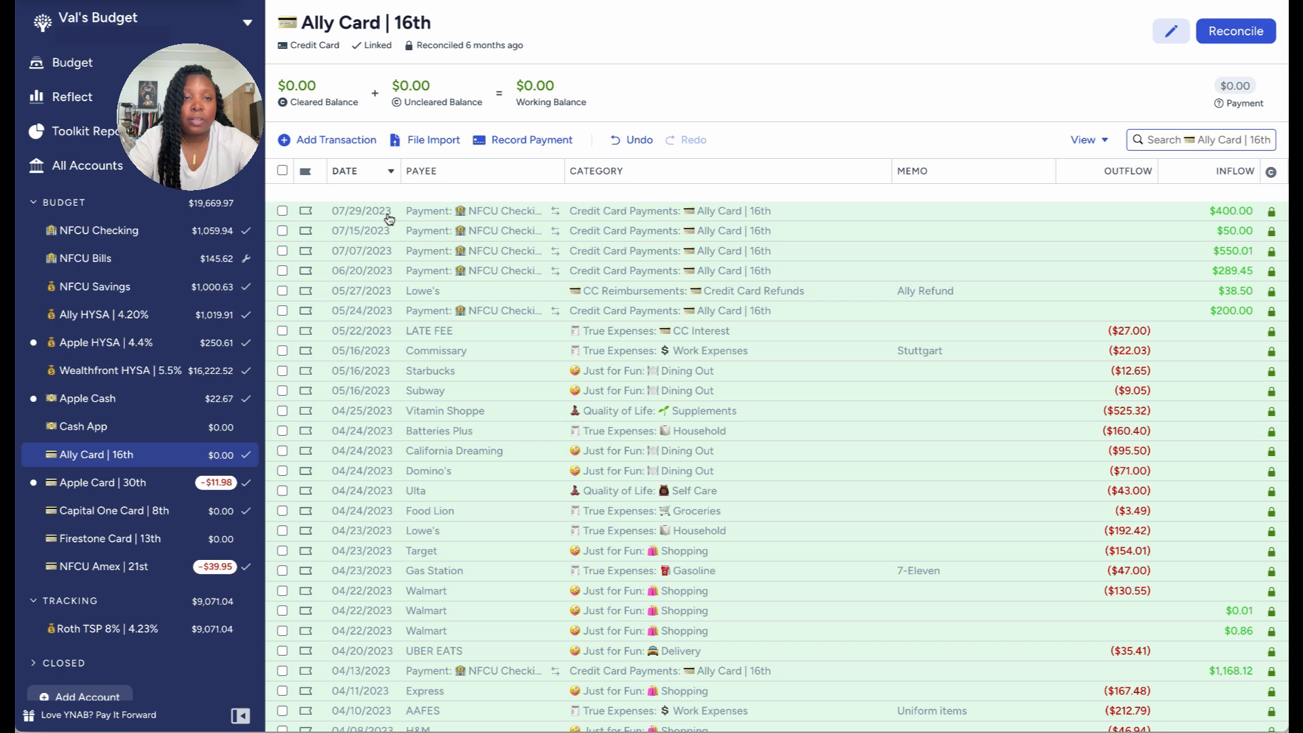
Step: Review the Ally Card | 16th transaction history, and check the Apple HYSA | 4.4% register
{"action": "scroll", "coordinate": [456, 358], "scroll_direction": "down", "scroll_amount": 8}
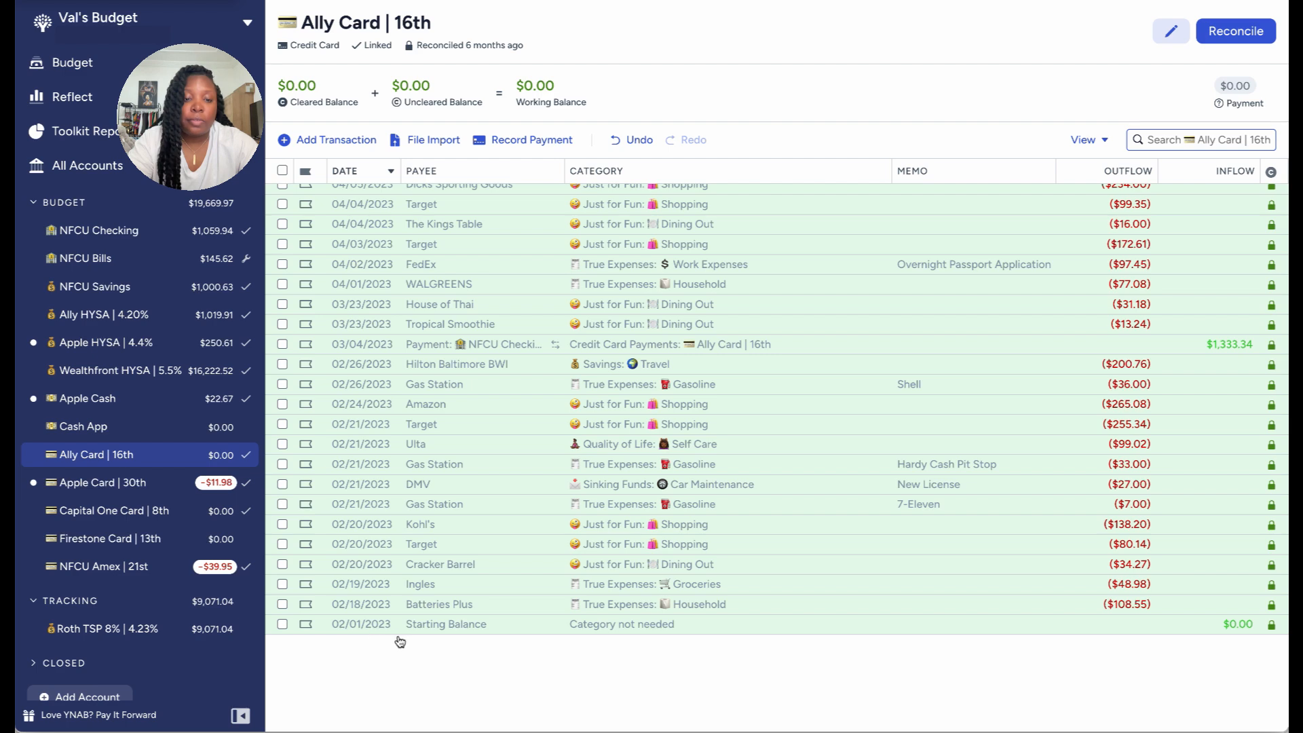
{"action": "scroll", "coordinate": [397, 641], "scroll_direction": "up", "scroll_amount": 8}
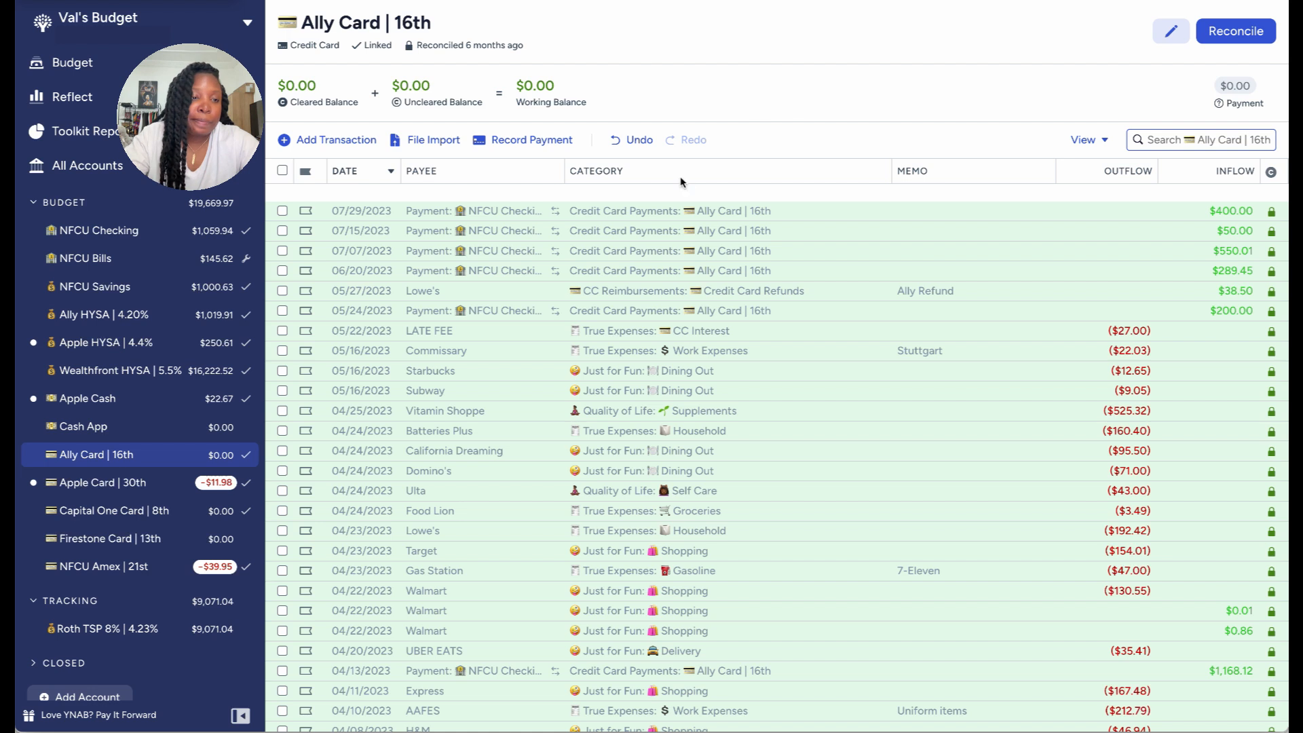
{"action": "left_click", "coordinate": [141, 347]}
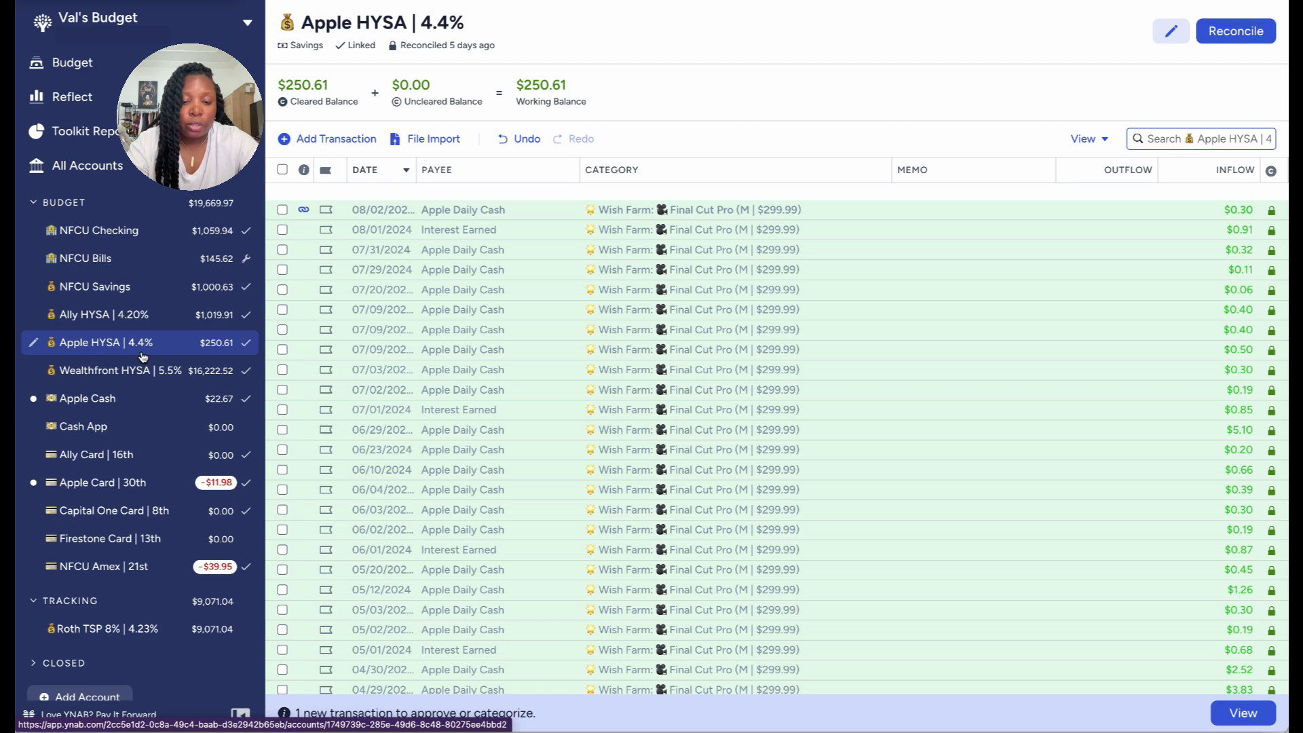
Step: Approve the matched 08/04 transfer of $16.95 from NFCU Checking in the Apple Cash account and clear the selection
{"action": "left_click", "coordinate": [144, 402]}
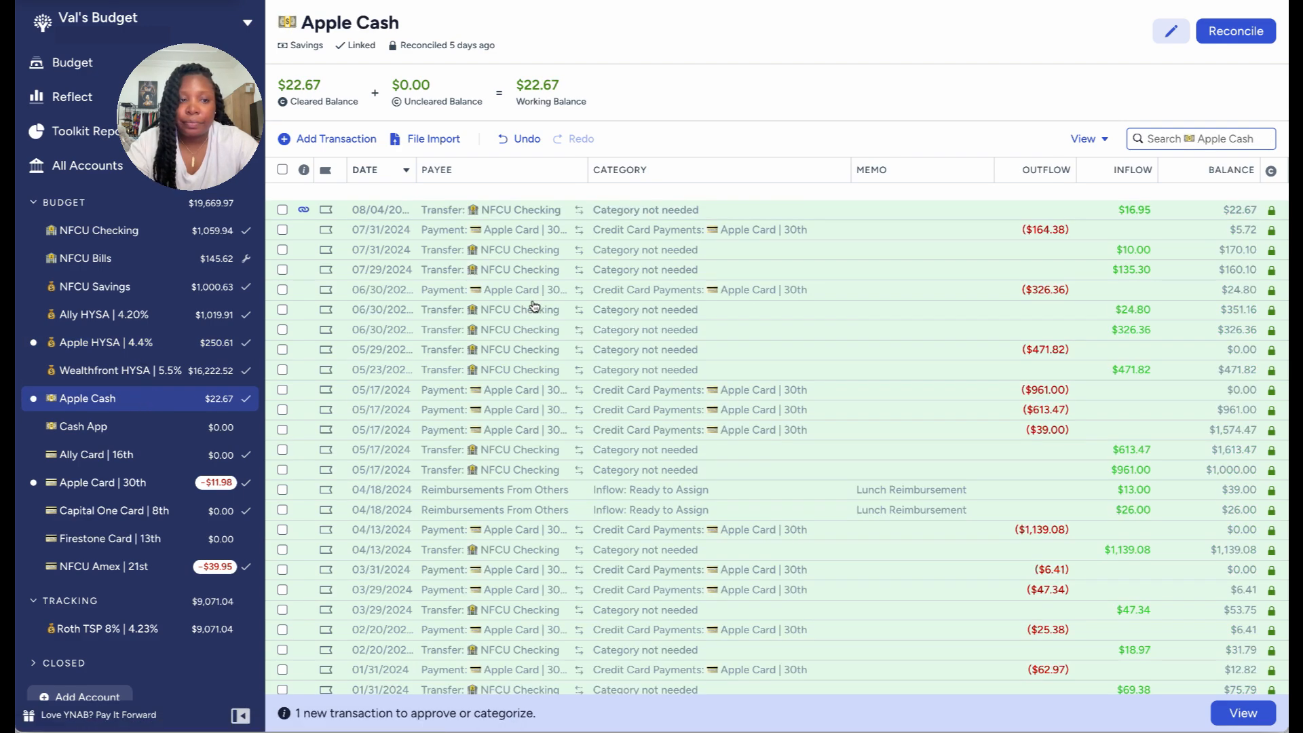
{"action": "scroll", "coordinate": [534, 307], "scroll_direction": "down", "scroll_amount": 6}
{"action": "scroll", "coordinate": [534, 306], "scroll_direction": "up", "scroll_amount": 6}
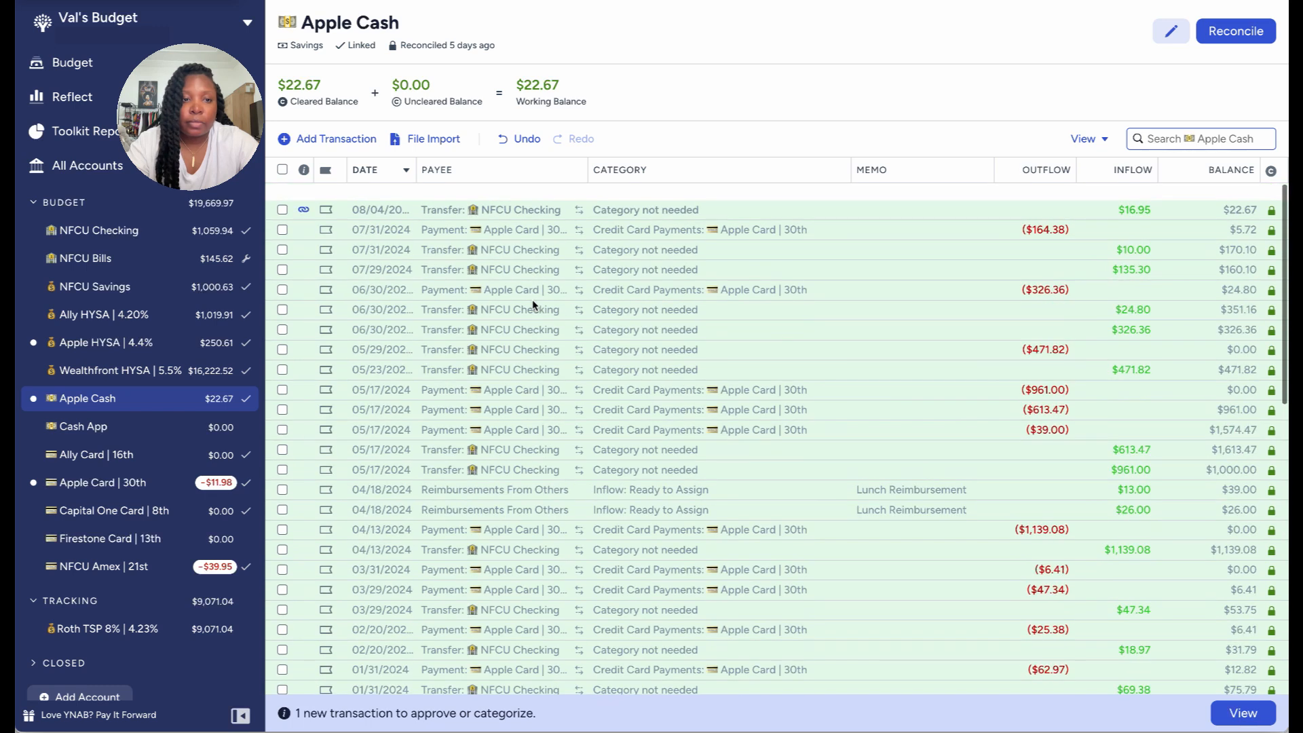
{"action": "left_click", "coordinate": [281, 210]}
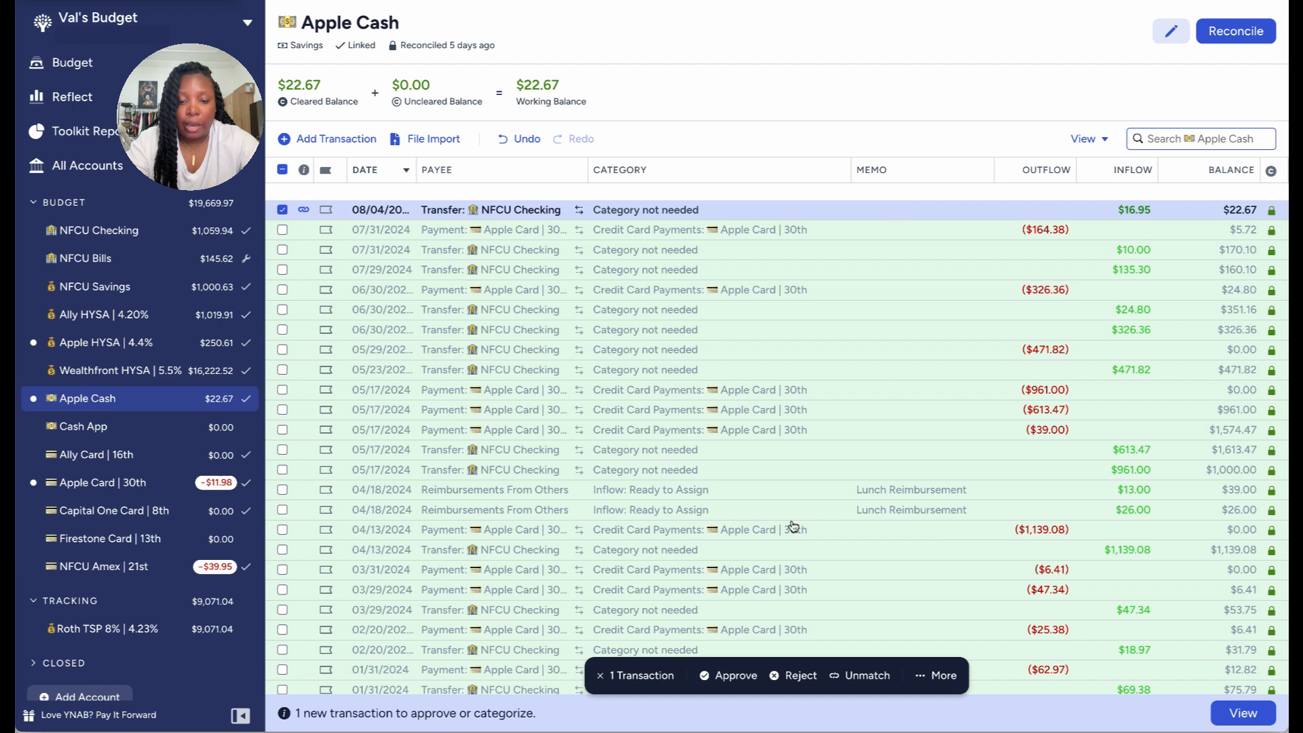
{"action": "left_click", "coordinate": [728, 679]}
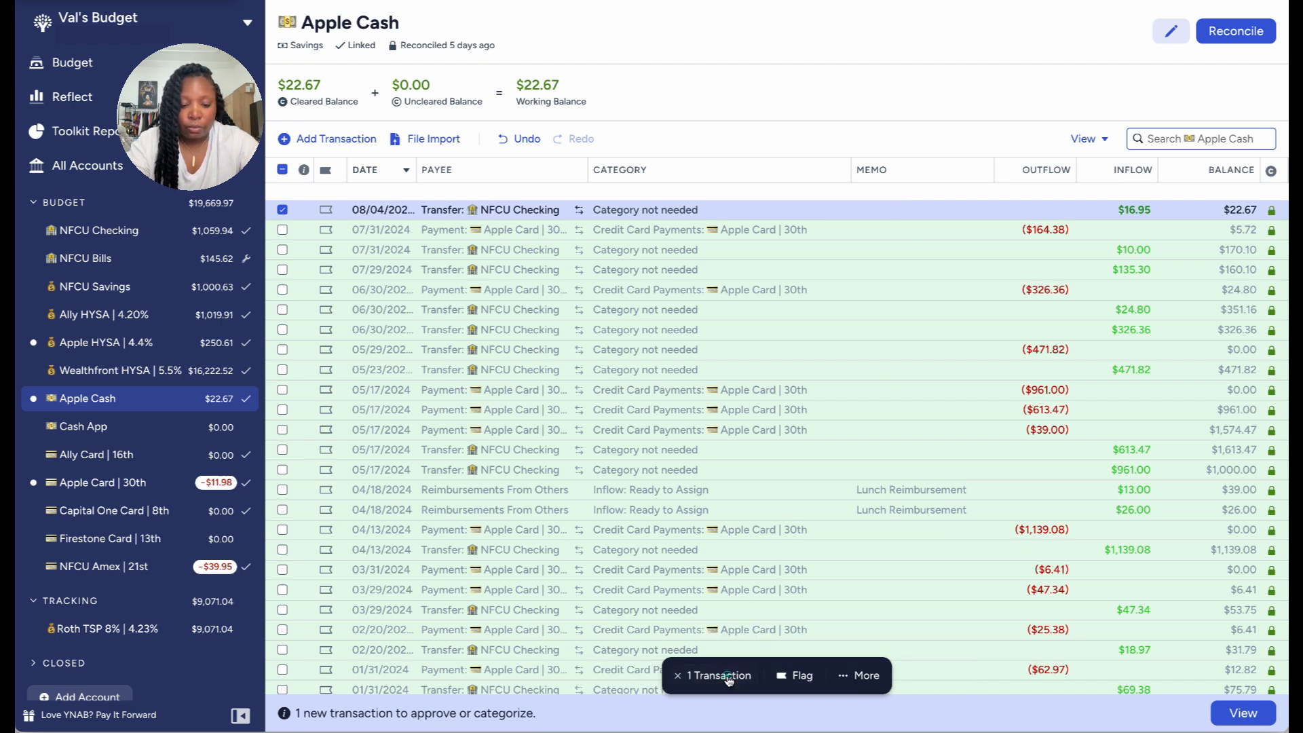
{"action": "left_click", "coordinate": [677, 676]}
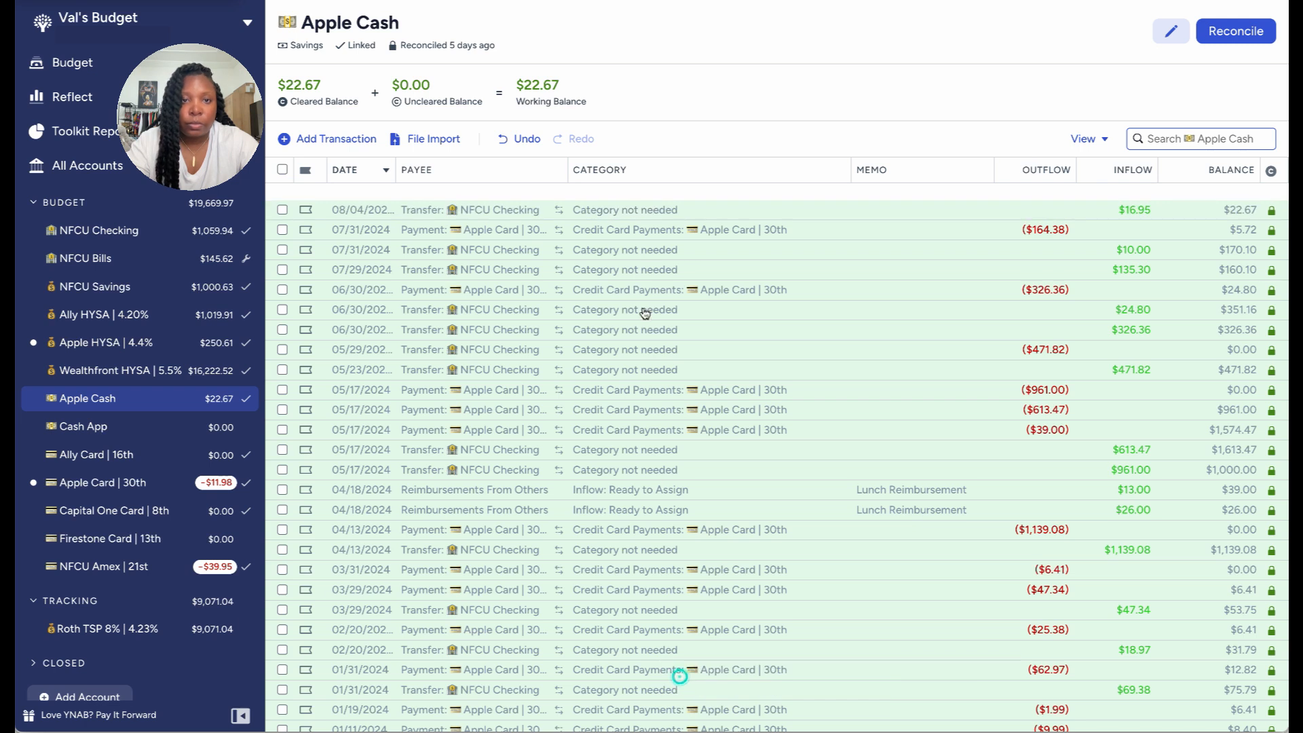
{"action": "mouse_move", "coordinate": [526, 97]}
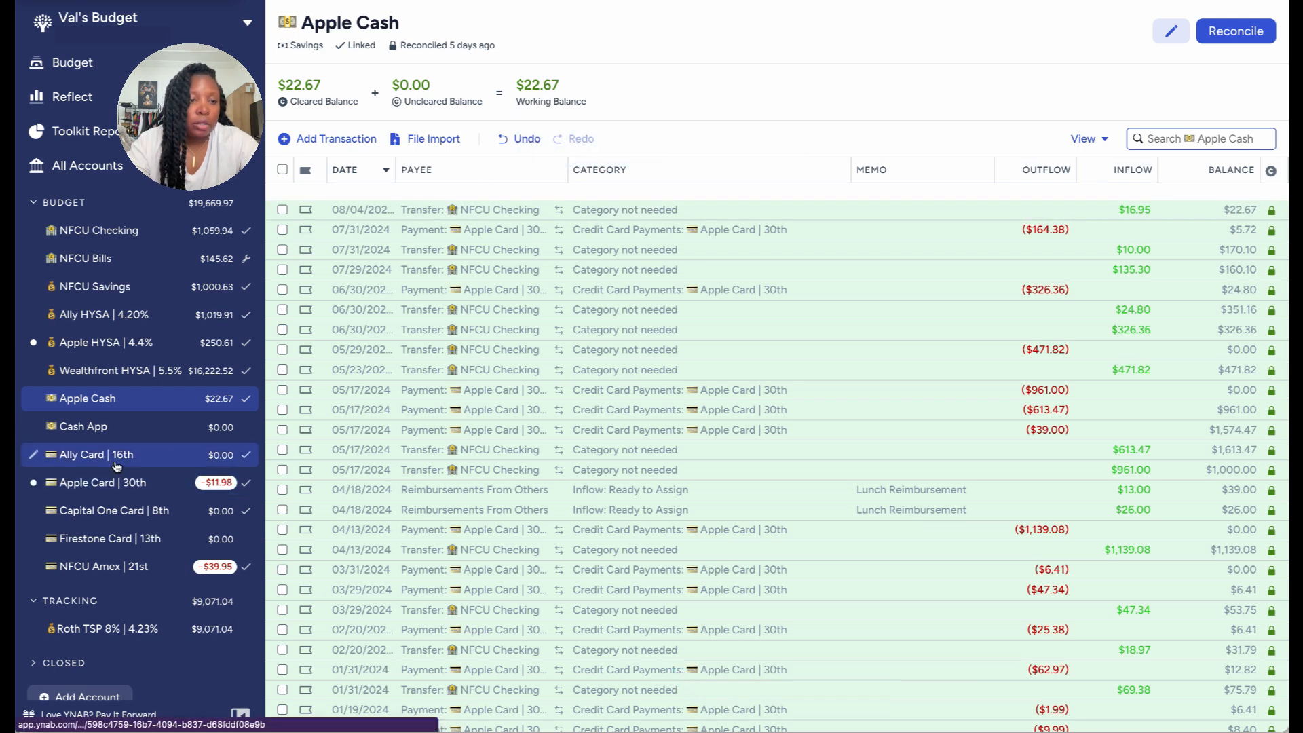
Step: Approve the matched 08/01/2024 Apple Services iCloud+ transaction in the Apple Card | 30th account and deselect it
{"action": "left_click", "coordinate": [112, 488]}
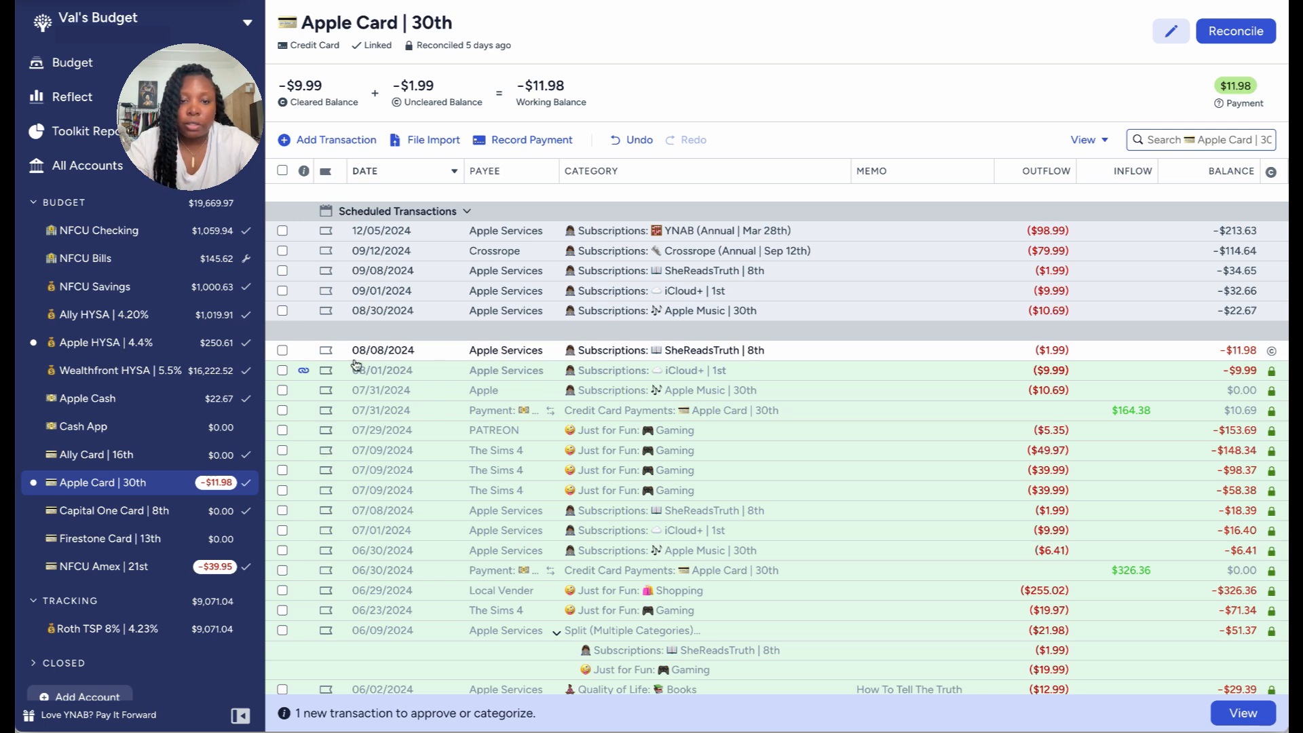
{"action": "left_click", "coordinate": [282, 370]}
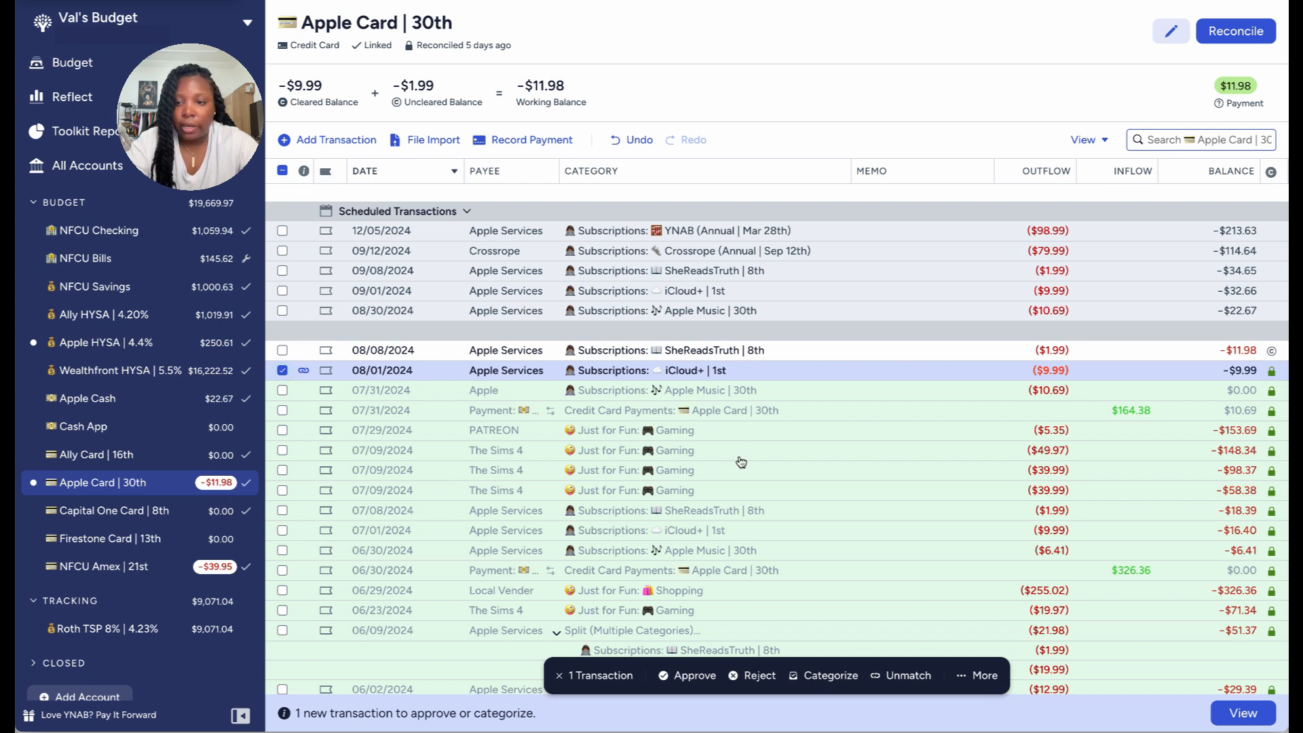
{"action": "left_click", "coordinate": [694, 679]}
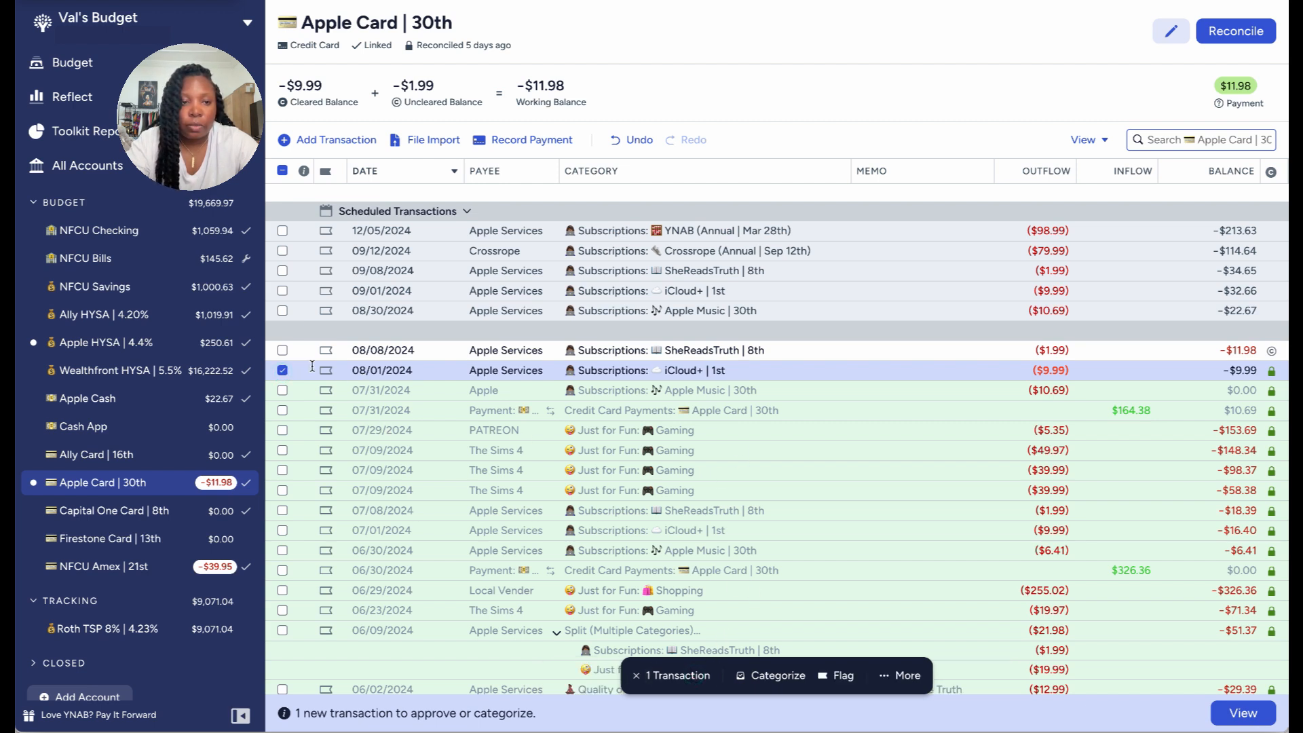
{"action": "left_click", "coordinate": [282, 372]}
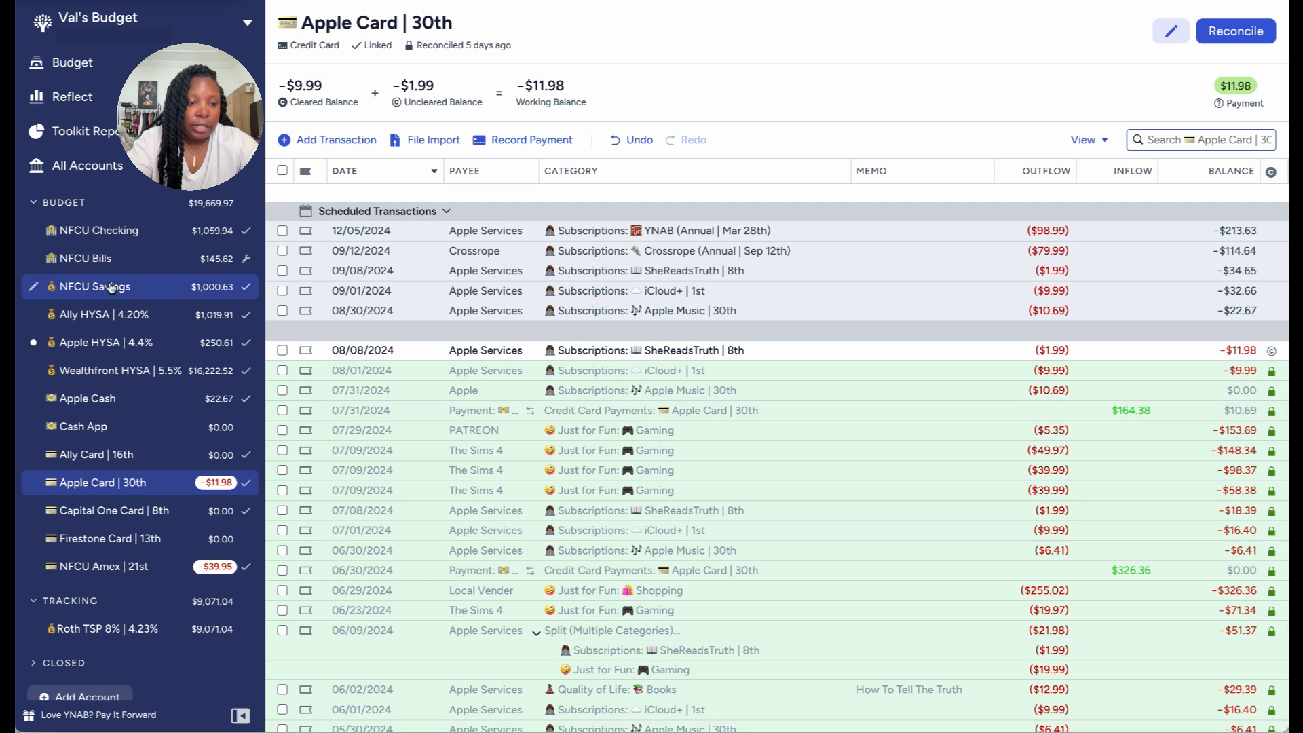
Step: Approve the matched 08/02 Apple Daily Cash transaction of $0.30 in the Apple HYSA | 4.4% account and deselect it
{"action": "left_click", "coordinate": [149, 351]}
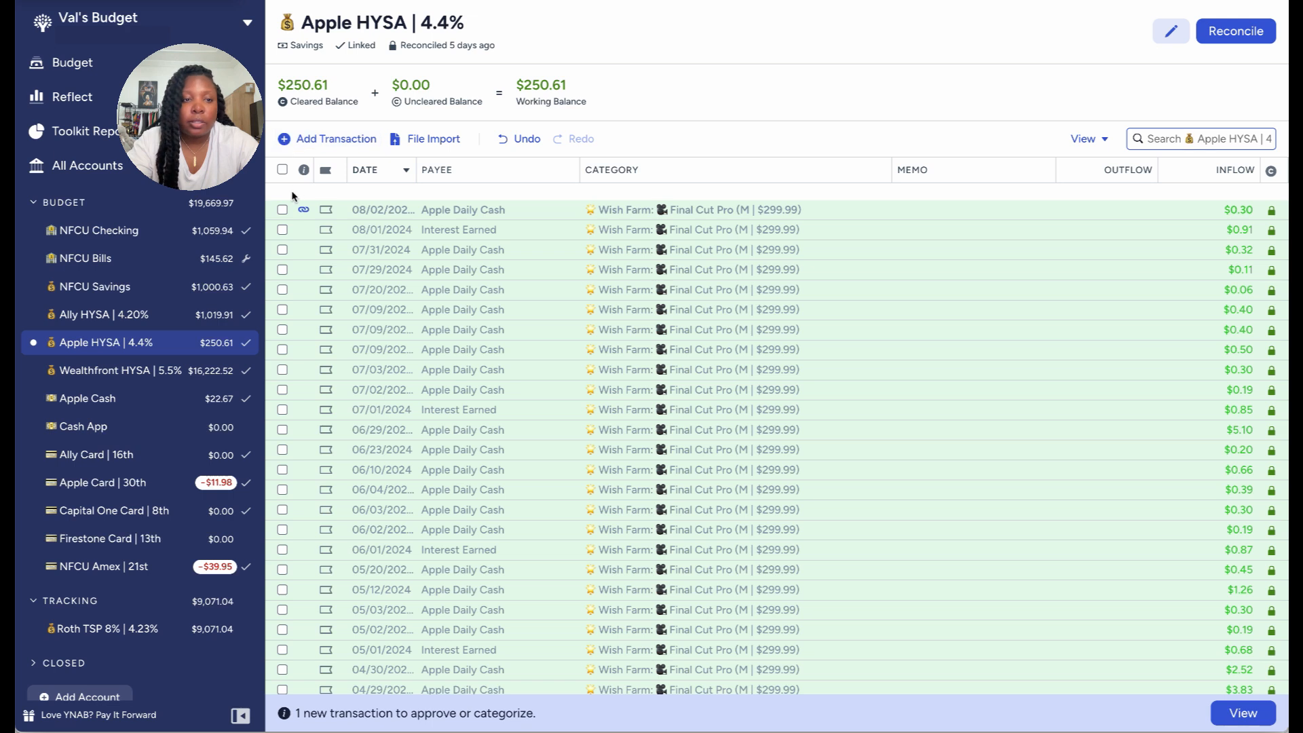
{"action": "left_click", "coordinate": [282, 210]}
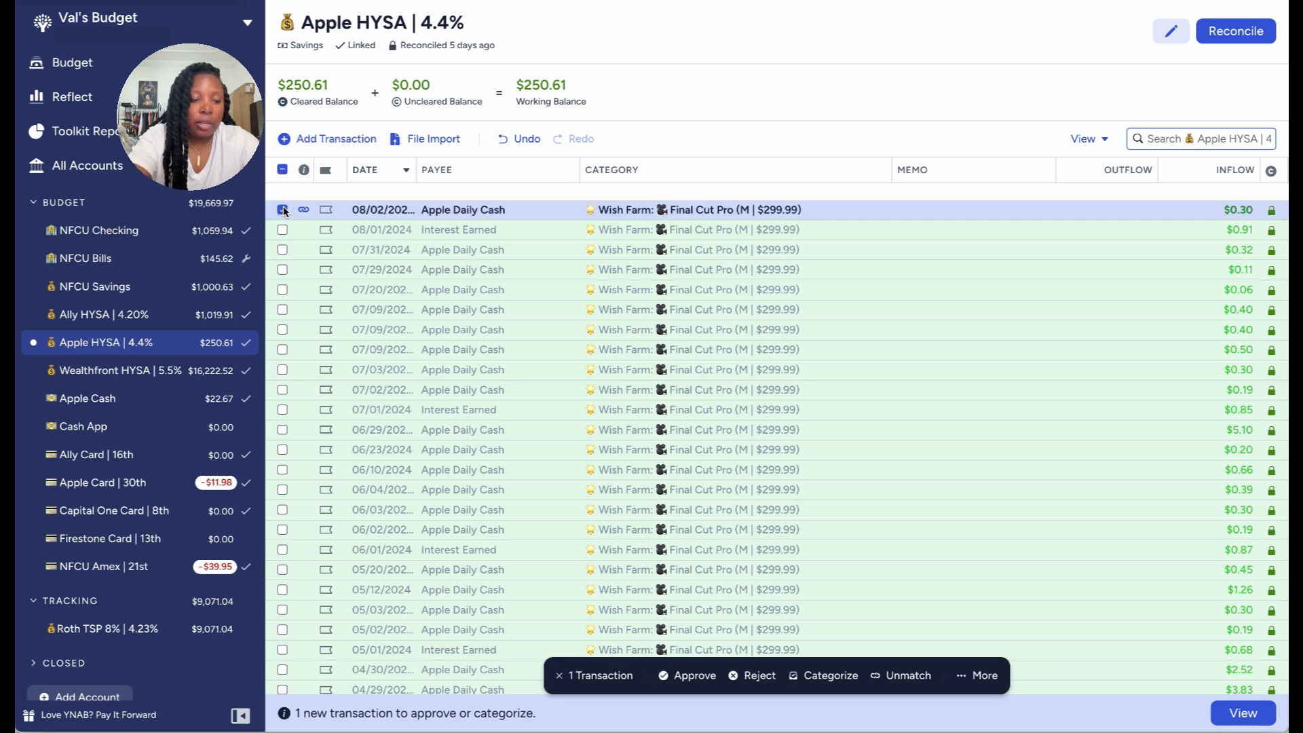
{"action": "key", "text": "a"}
{"action": "left_click", "coordinate": [284, 211]}
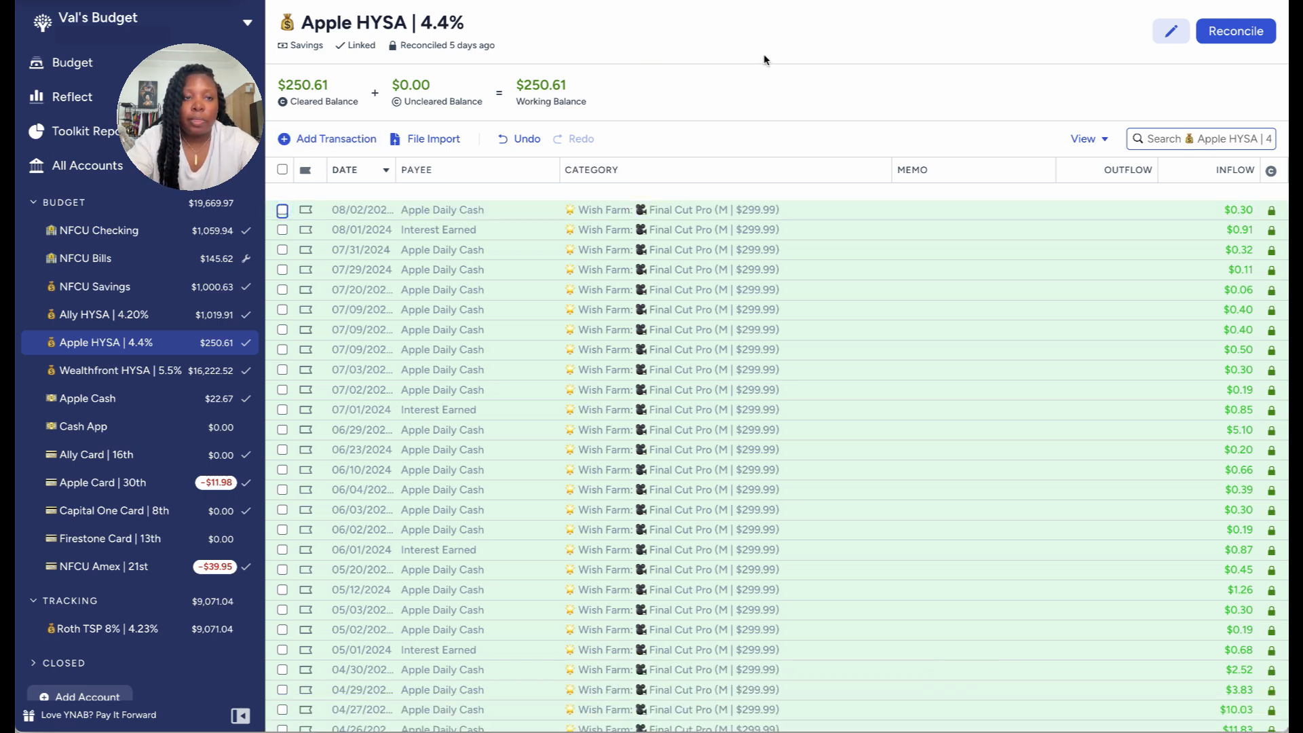
{"action": "mouse_move", "coordinate": [312, 81]}
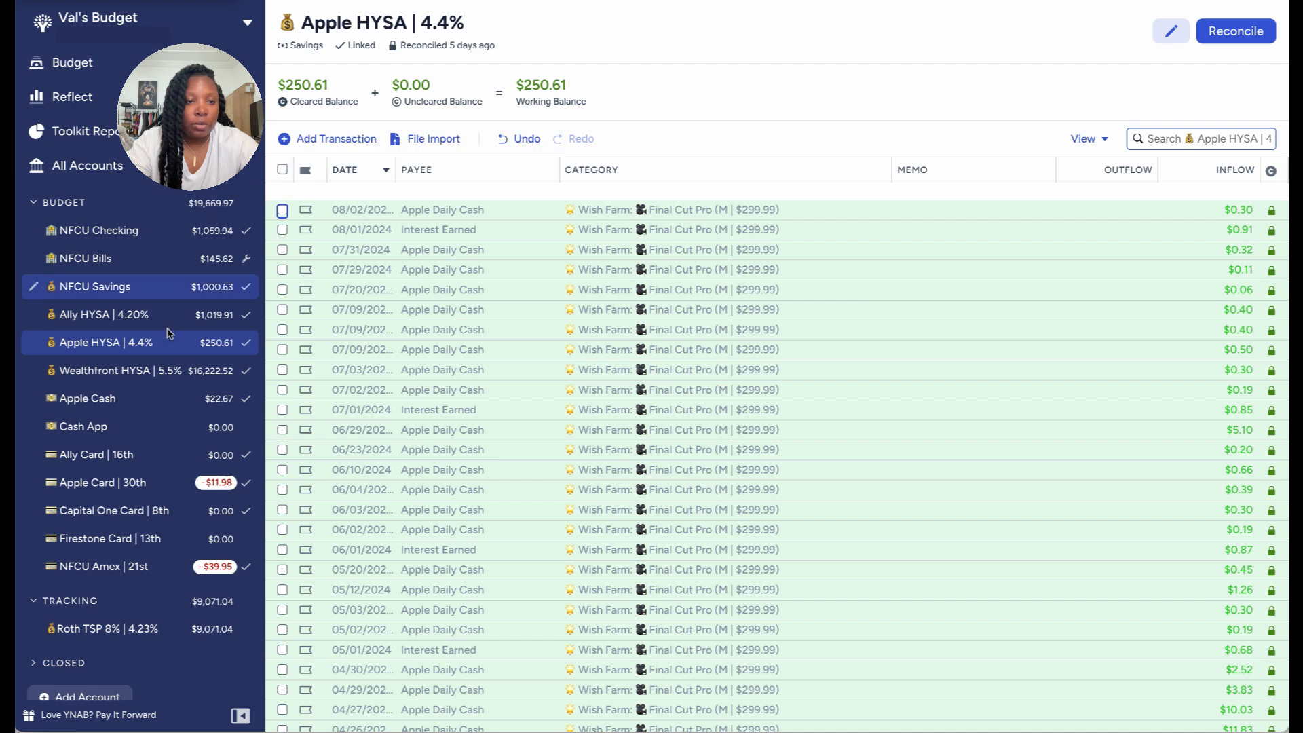
Step: Reconcile the Wealthfront HYSA | 5.5% account, accepting the balance from the bank connection
{"action": "left_click", "coordinate": [156, 378]}
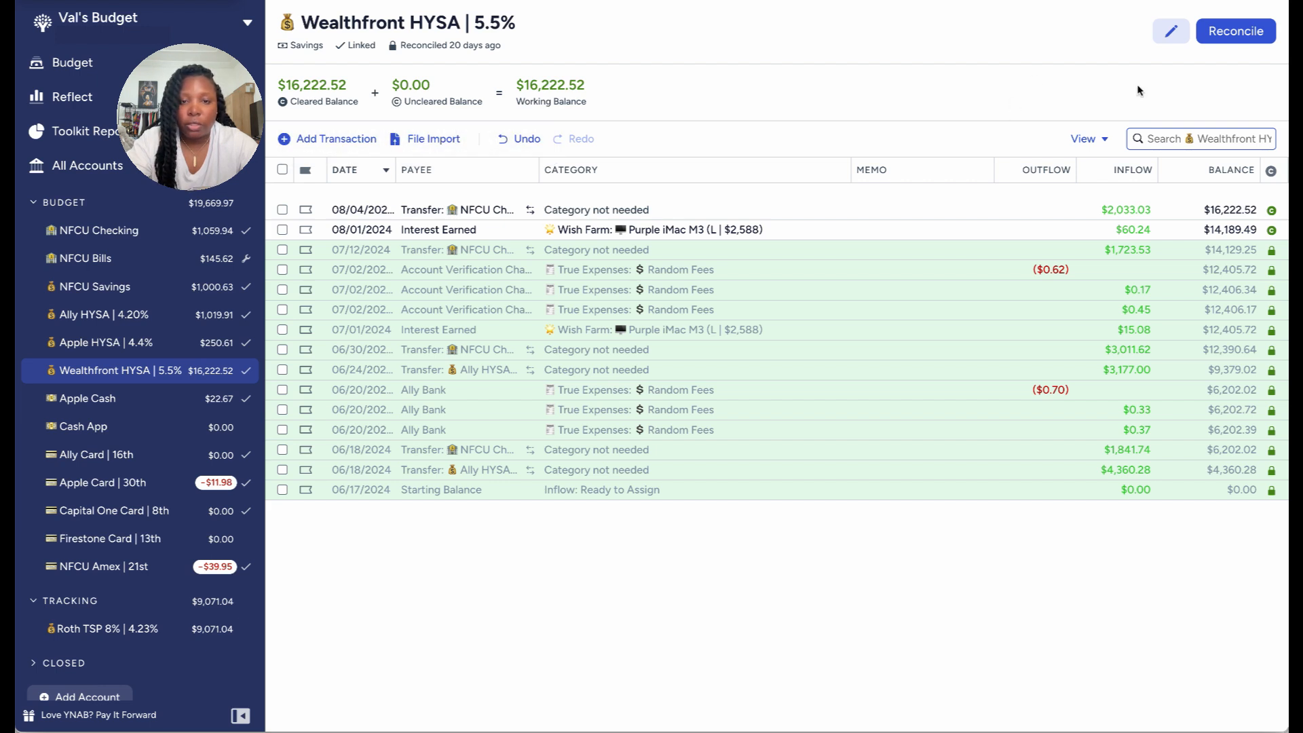
{"action": "left_click", "coordinate": [1214, 37]}
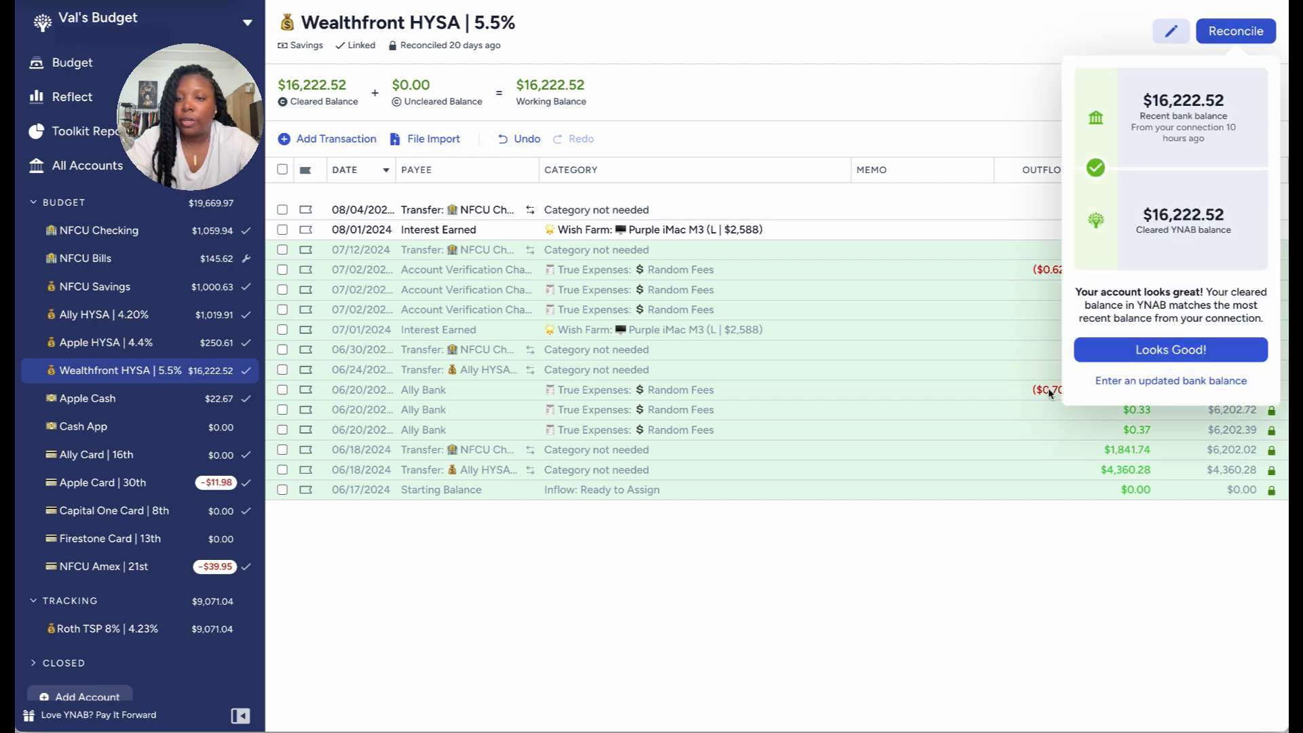
{"action": "left_click", "coordinate": [1126, 351]}
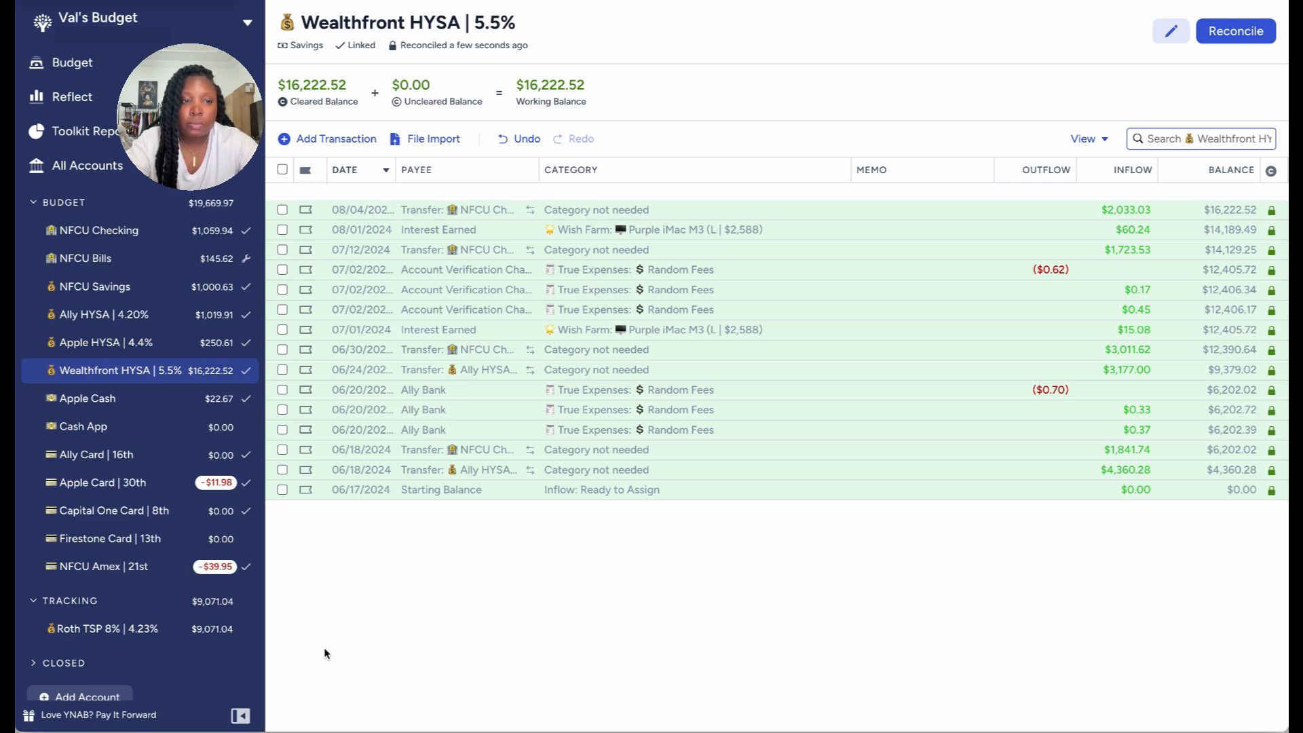
Step: Open the Capital One Card | 8th register and expand its scheduled transactions
{"action": "left_click", "coordinate": [105, 511]}
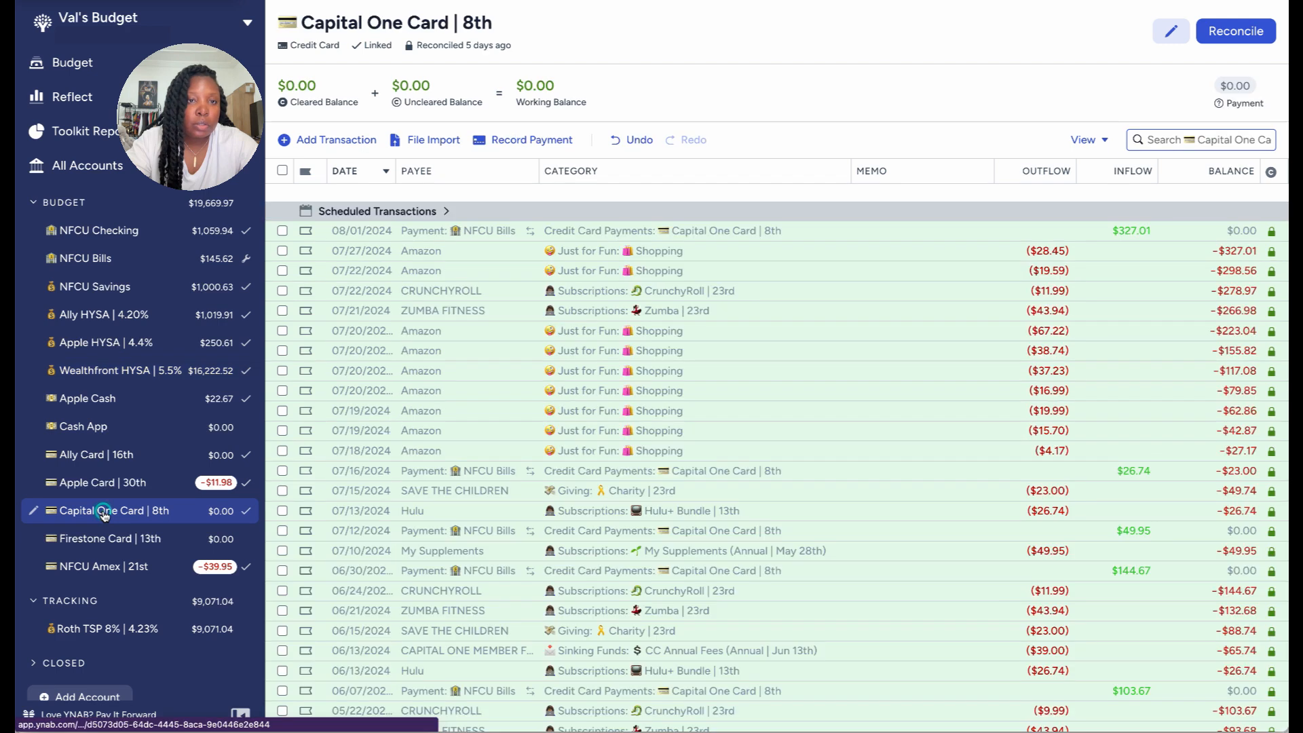
{"action": "left_click", "coordinate": [438, 211]}
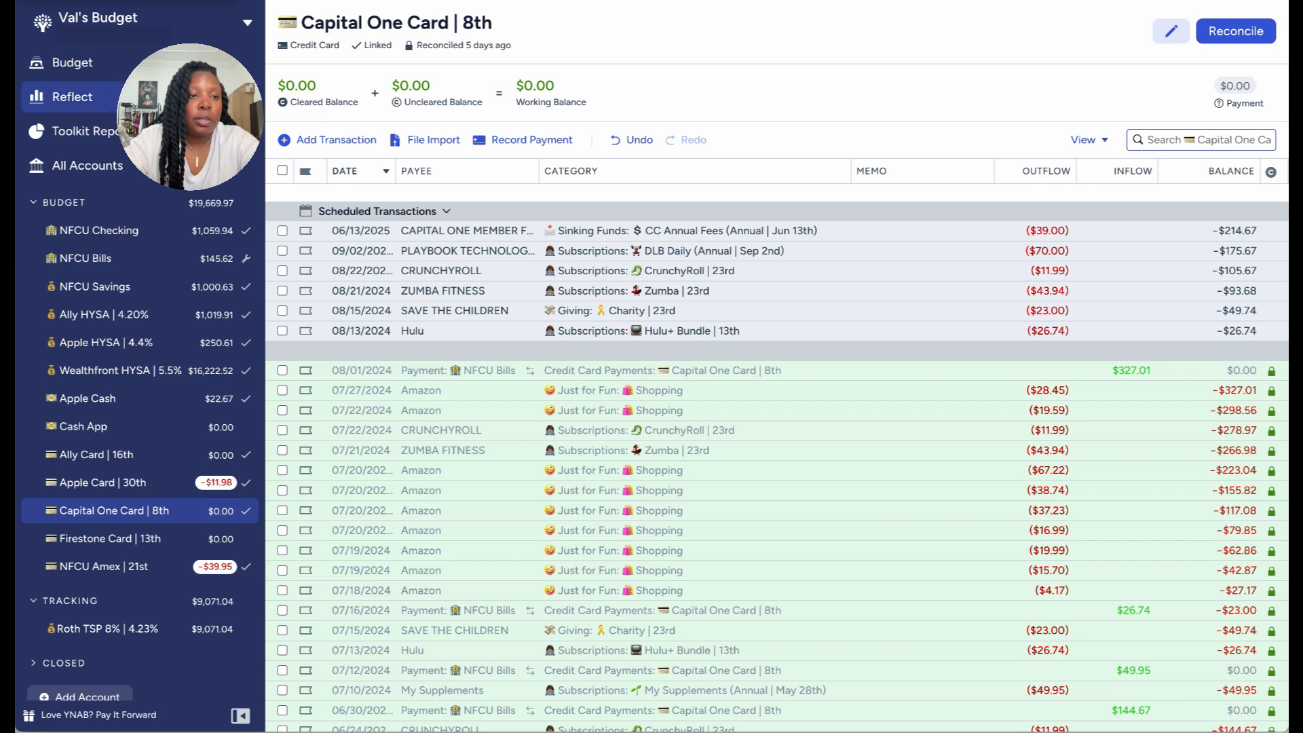
Step: Show all categories in the August 2024 budget and examine the assigned and available amounts down through True Expenses
{"action": "left_click", "coordinate": [71, 63]}
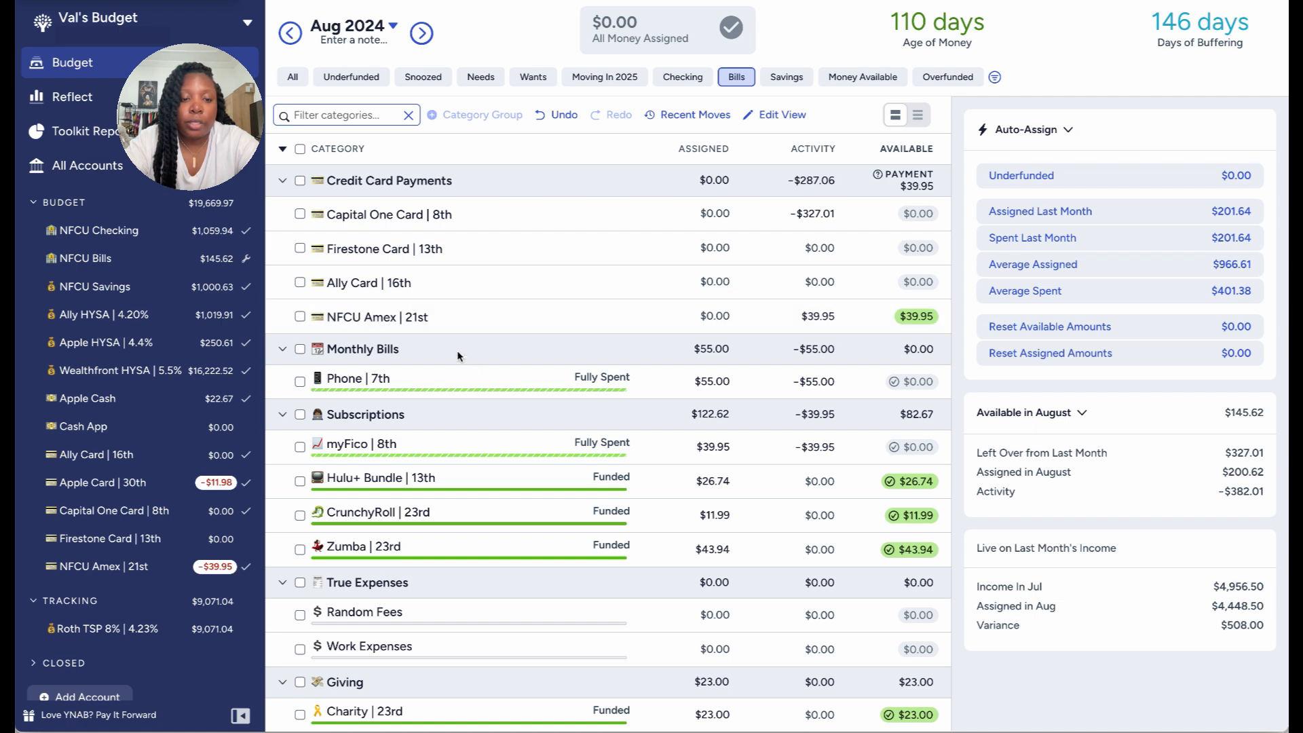
{"action": "left_click", "coordinate": [301, 78]}
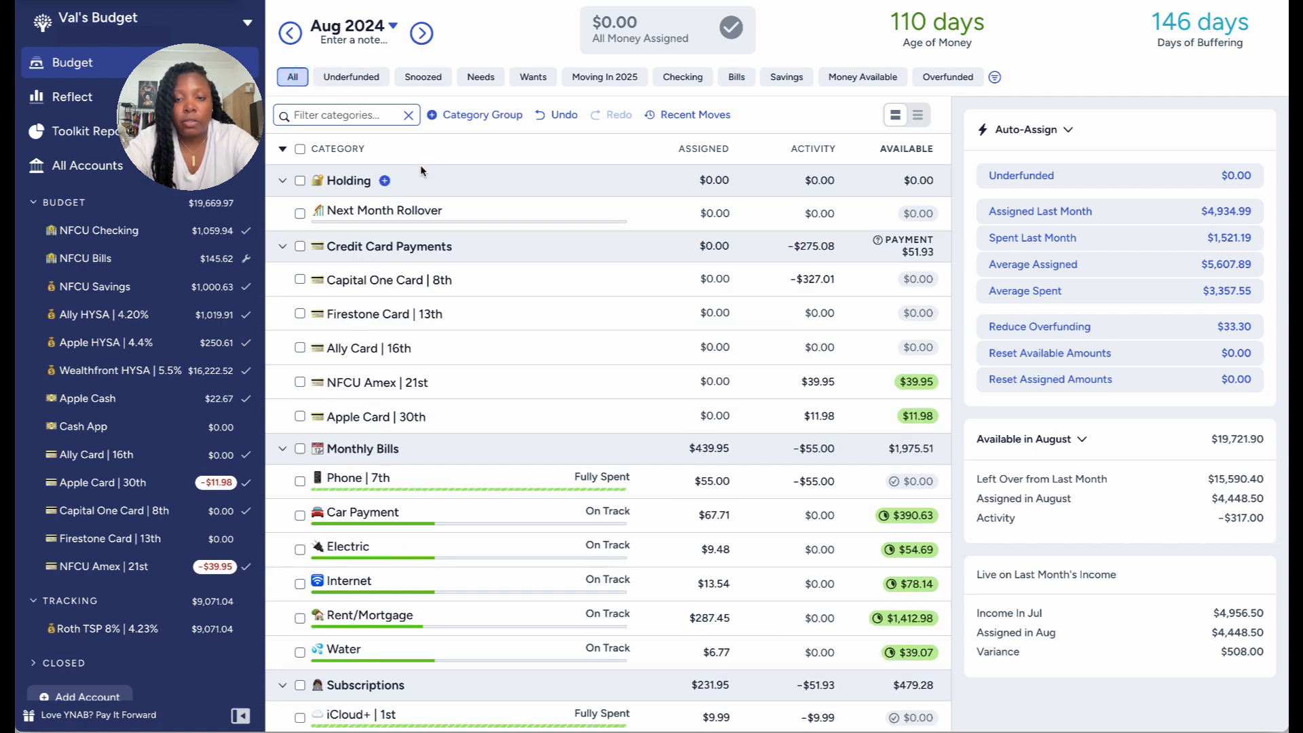
{"action": "scroll", "coordinate": [517, 453], "scroll_direction": "down", "scroll_amount": 4}
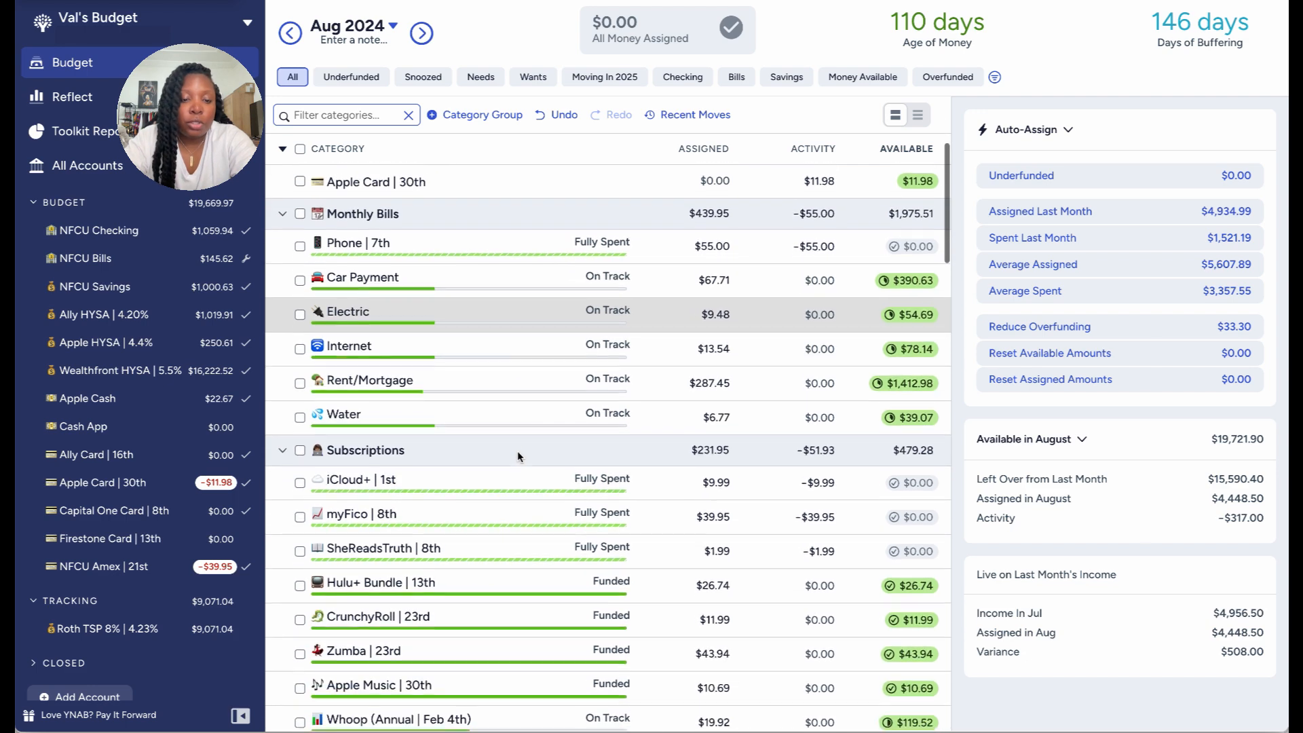
{"action": "scroll", "coordinate": [516, 450], "scroll_direction": "down", "scroll_amount": 7}
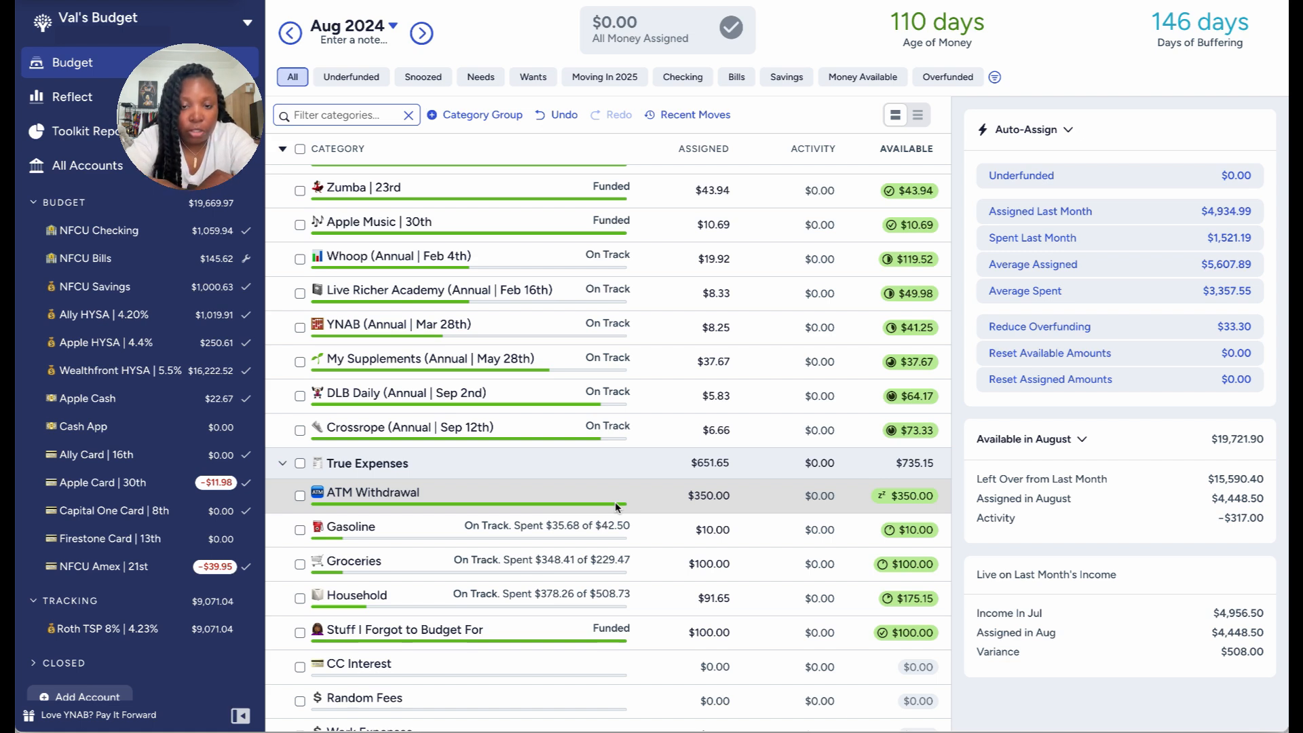
{"action": "scroll", "coordinate": [615, 502], "scroll_direction": "down", "scroll_amount": 2}
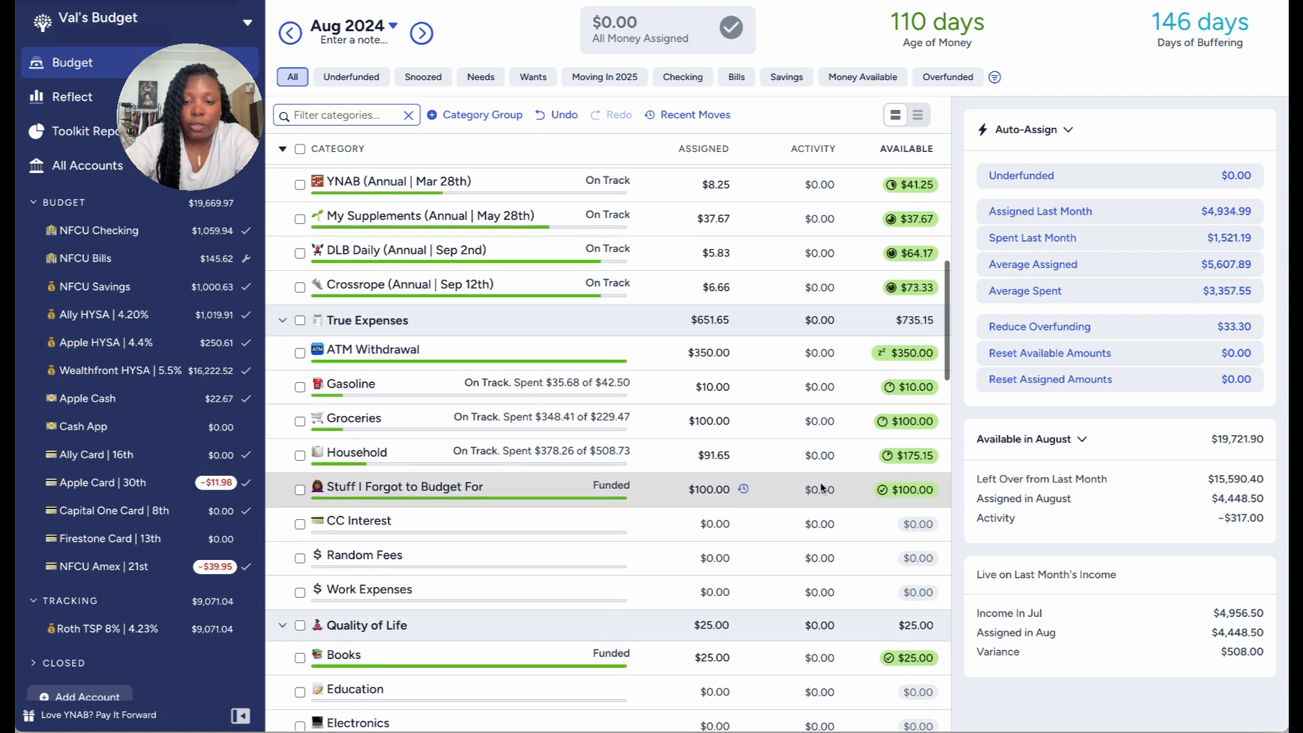
{"action": "left_click", "coordinate": [693, 349]}
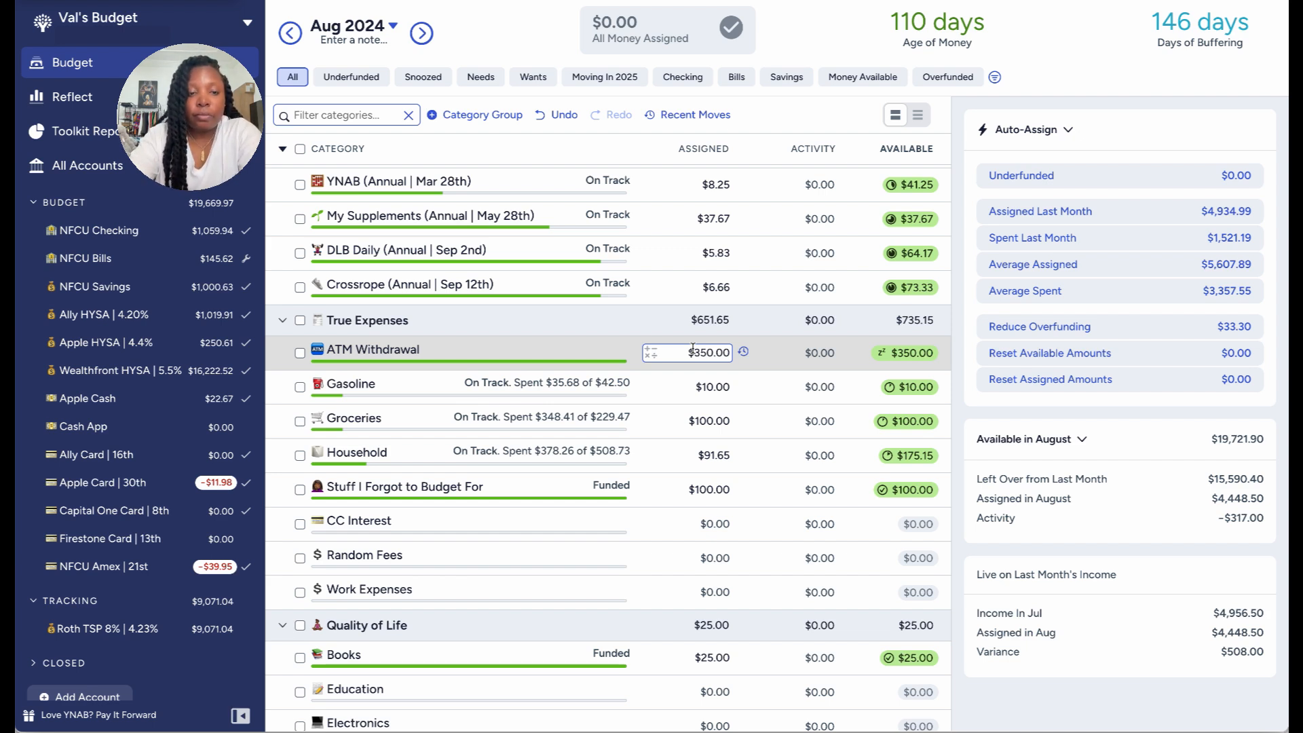
{"action": "key", "text": "Return"}
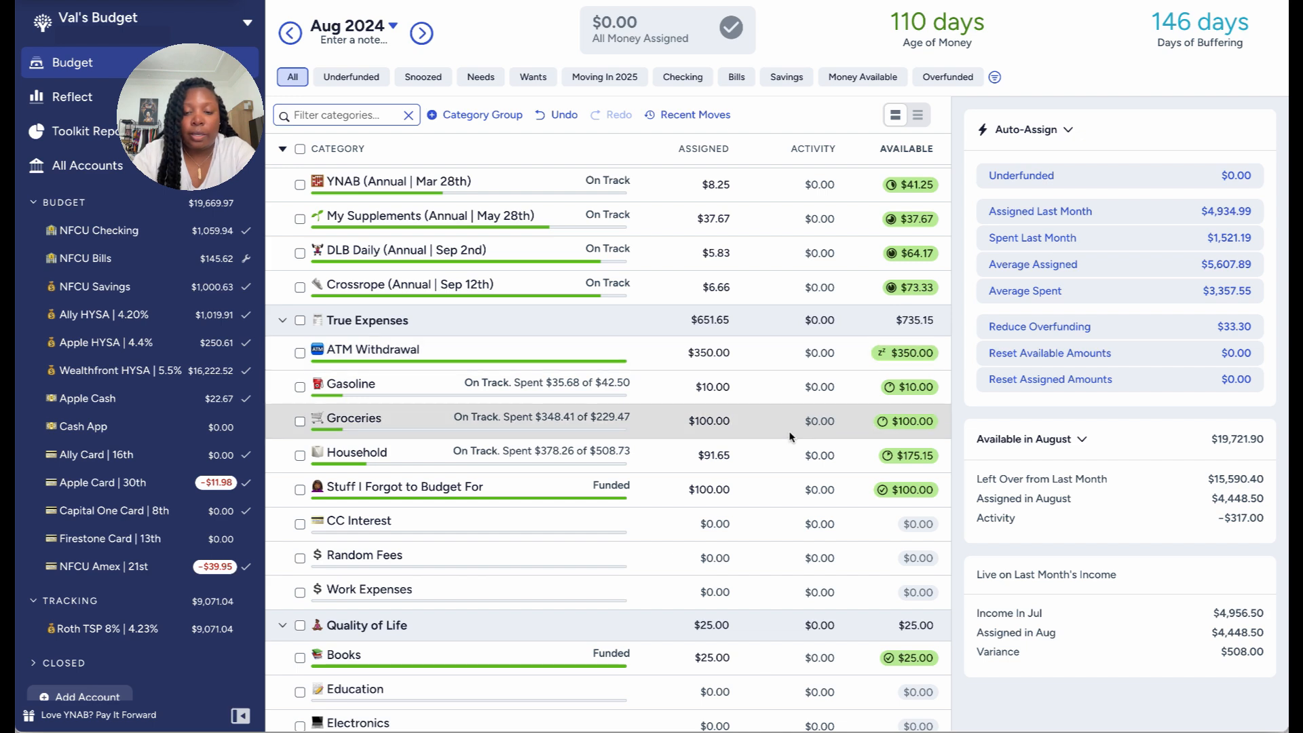
Step: Move $100.00 from Stuff I Forgot to Budget For to the ATM Withdrawal category
{"action": "scroll", "coordinate": [780, 491], "scroll_direction": "down", "scroll_amount": 1}
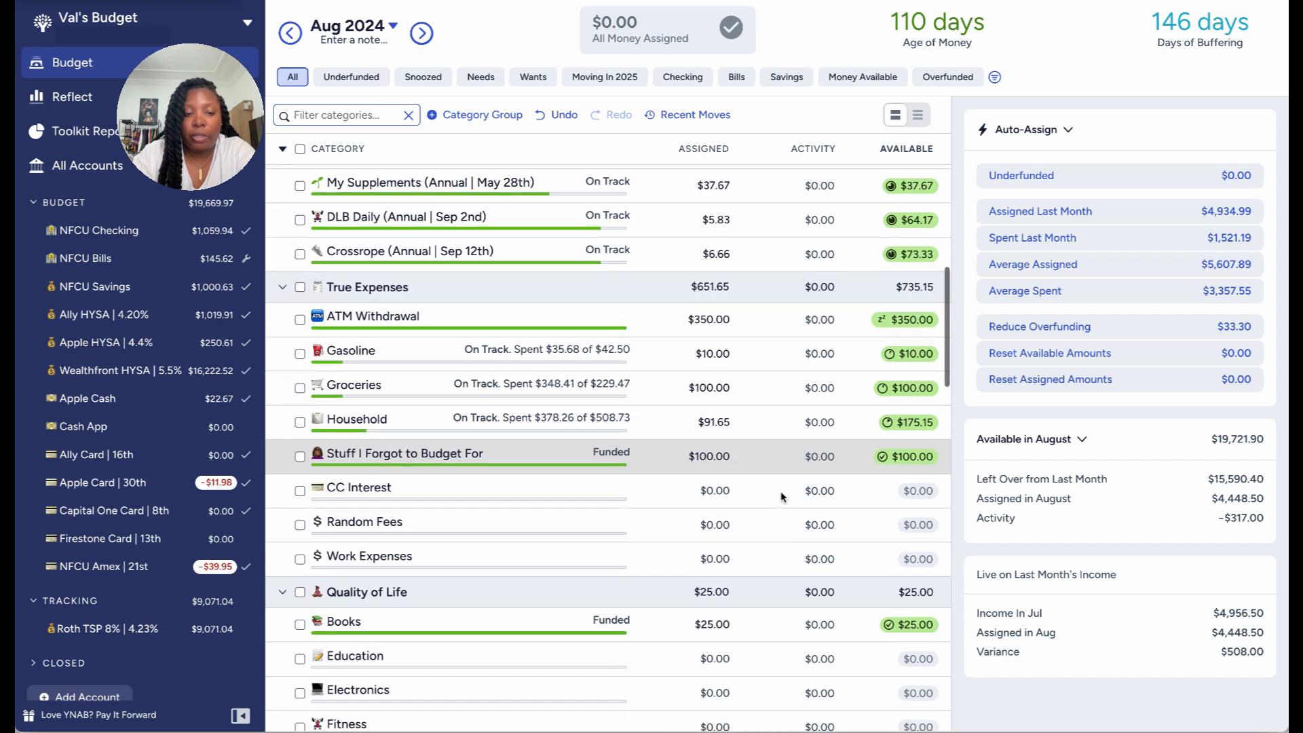
{"action": "left_click", "coordinate": [902, 456]}
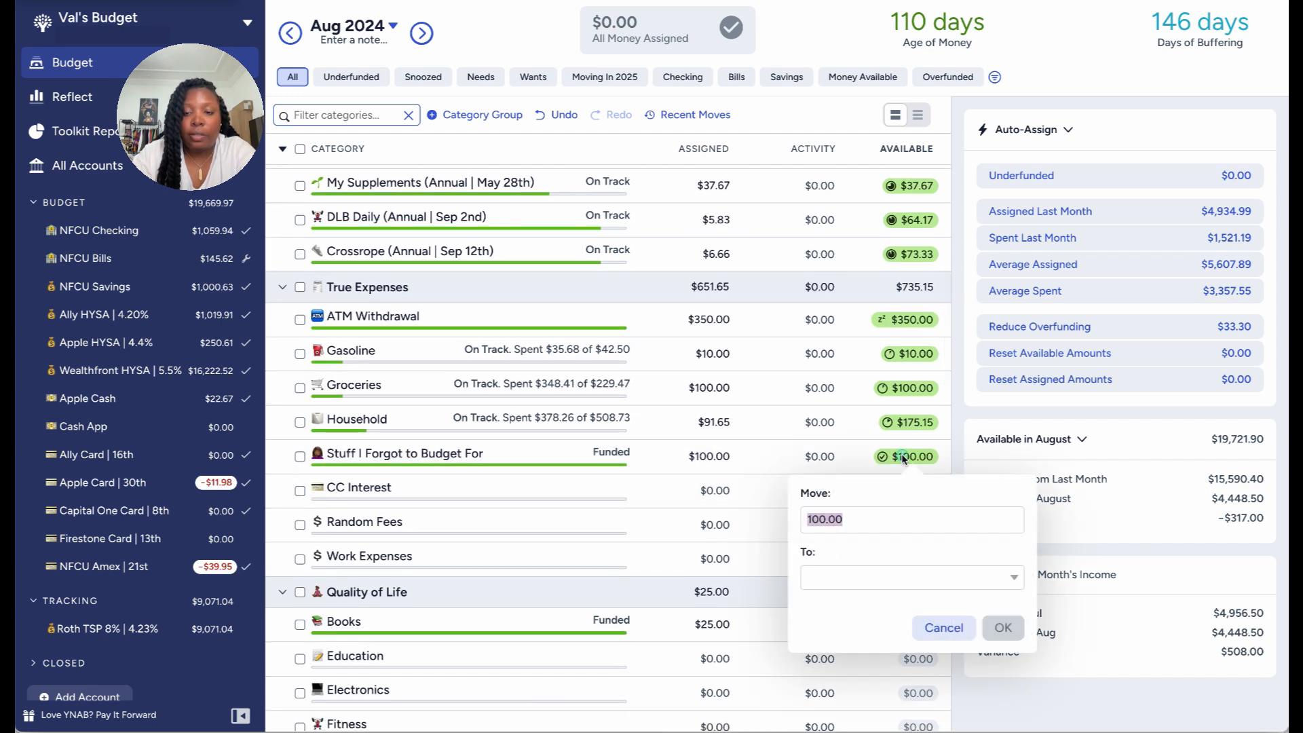
{"action": "left_click", "coordinate": [860, 577]}
{"action": "type", "text": "atm"}
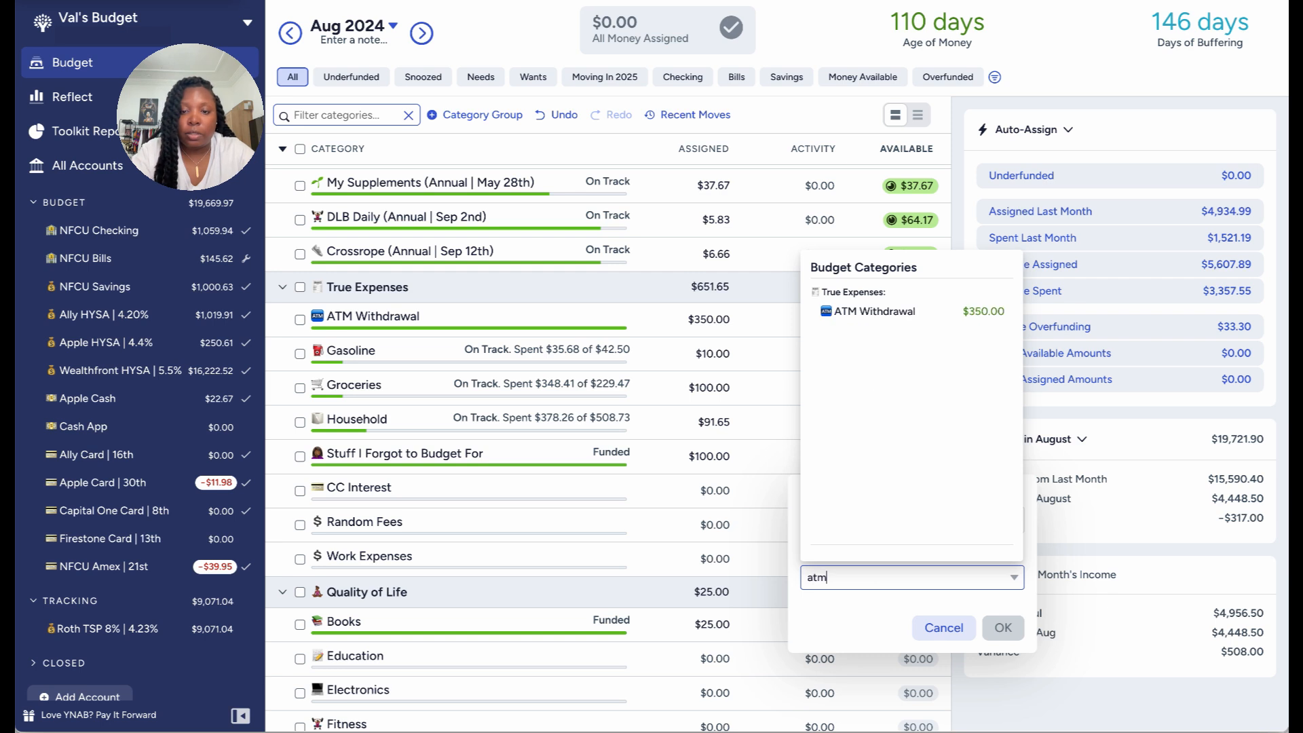
{"action": "left_click", "coordinate": [897, 316]}
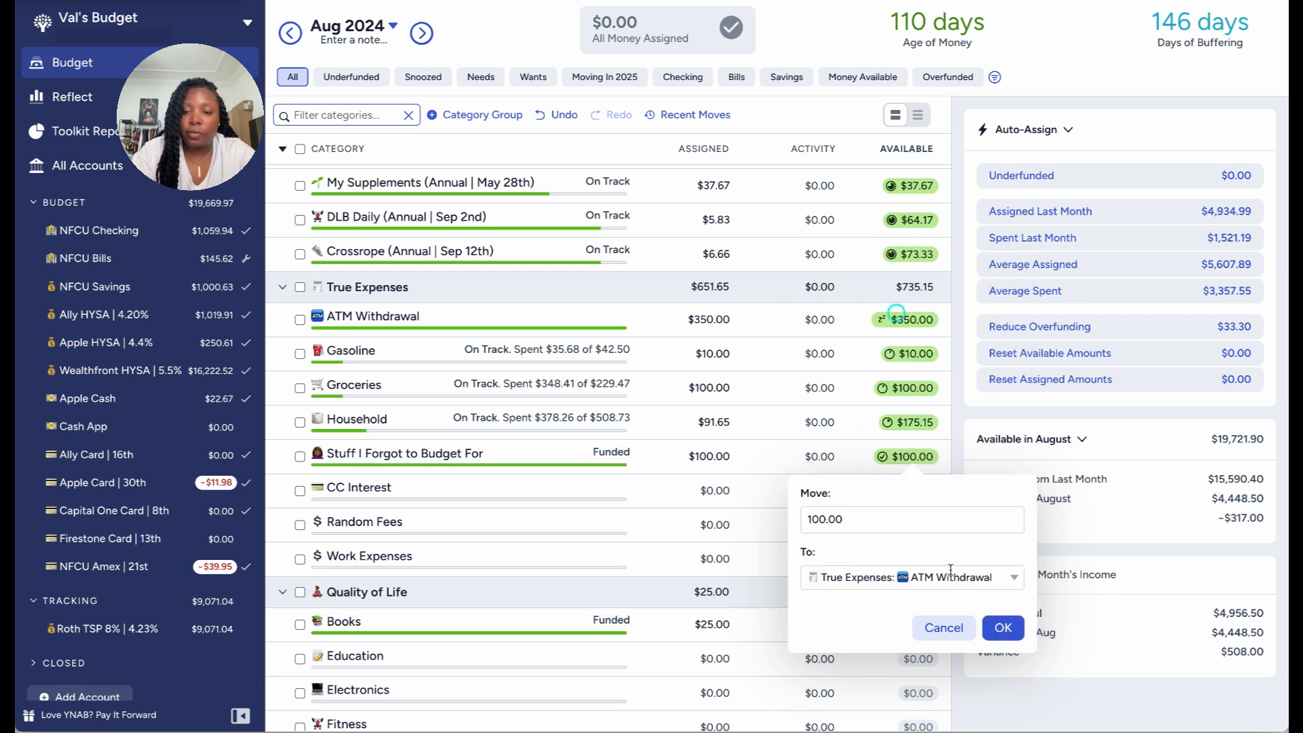
{"action": "left_click", "coordinate": [1003, 628]}
Step: Move $250.00 from the Shopping category to ATM Withdrawal
{"action": "scroll", "coordinate": [802, 599], "scroll_direction": "down", "scroll_amount": 5}
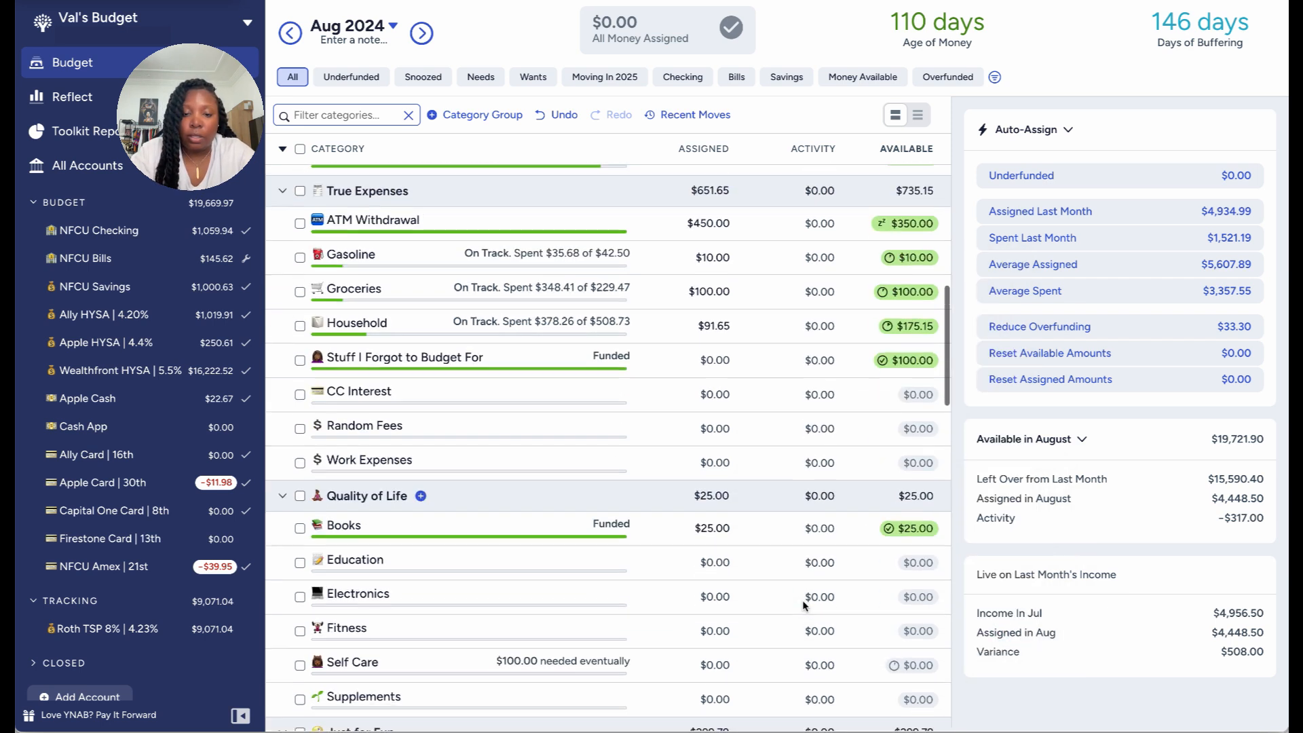
{"action": "scroll", "coordinate": [802, 600], "scroll_direction": "down", "scroll_amount": 1}
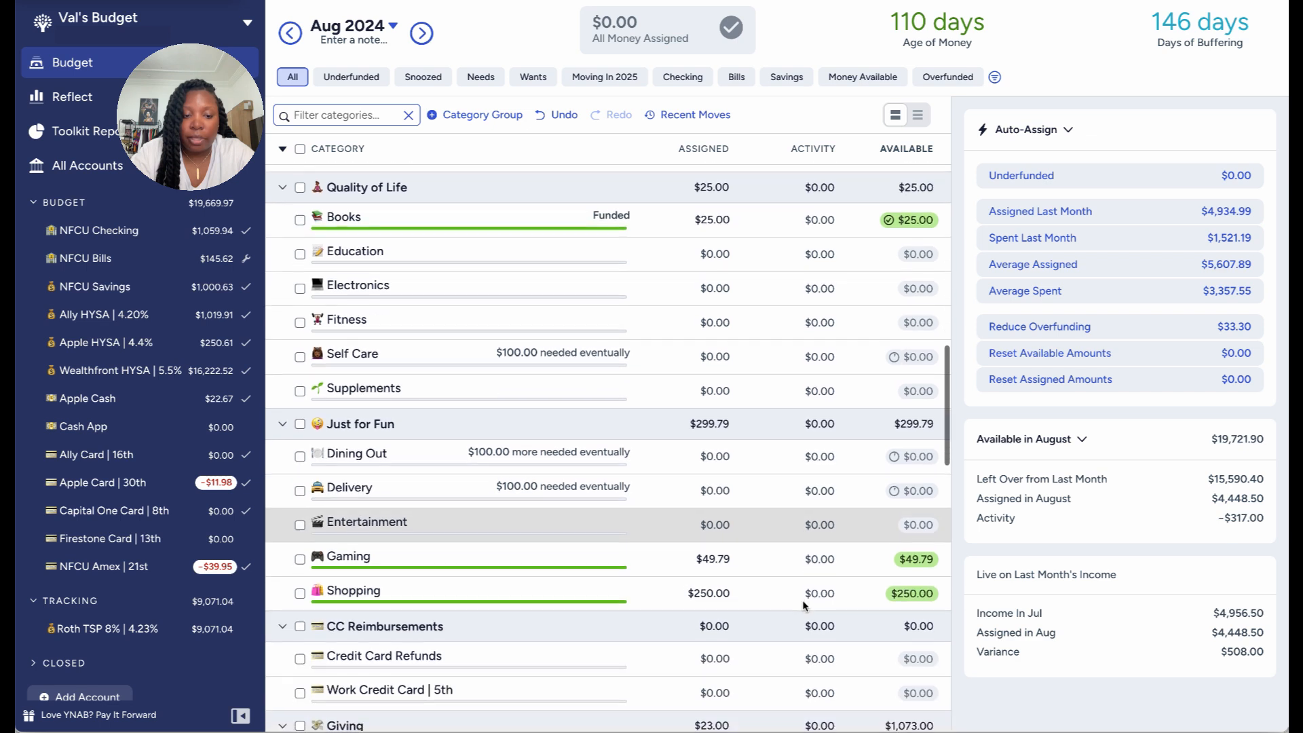
{"action": "left_click", "coordinate": [904, 593]}
{"action": "left_click", "coordinate": [879, 501]}
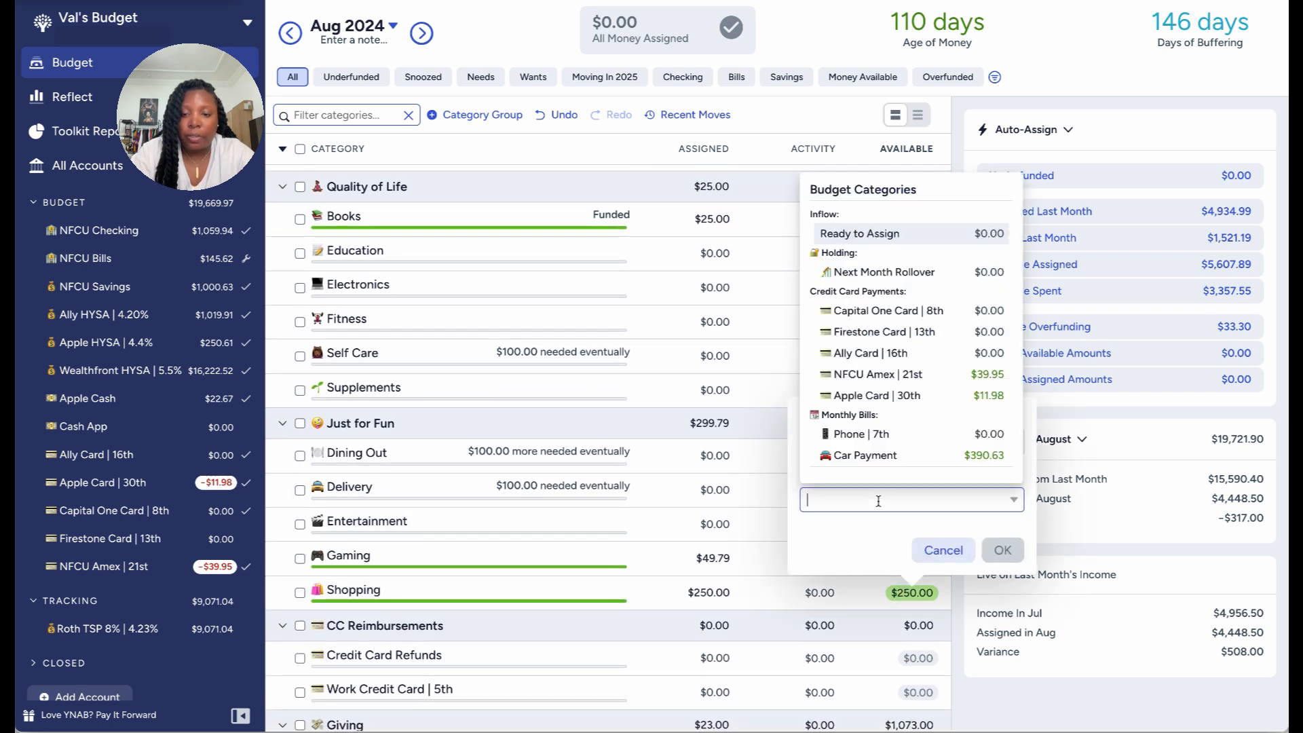
{"action": "type", "text": "atm"}
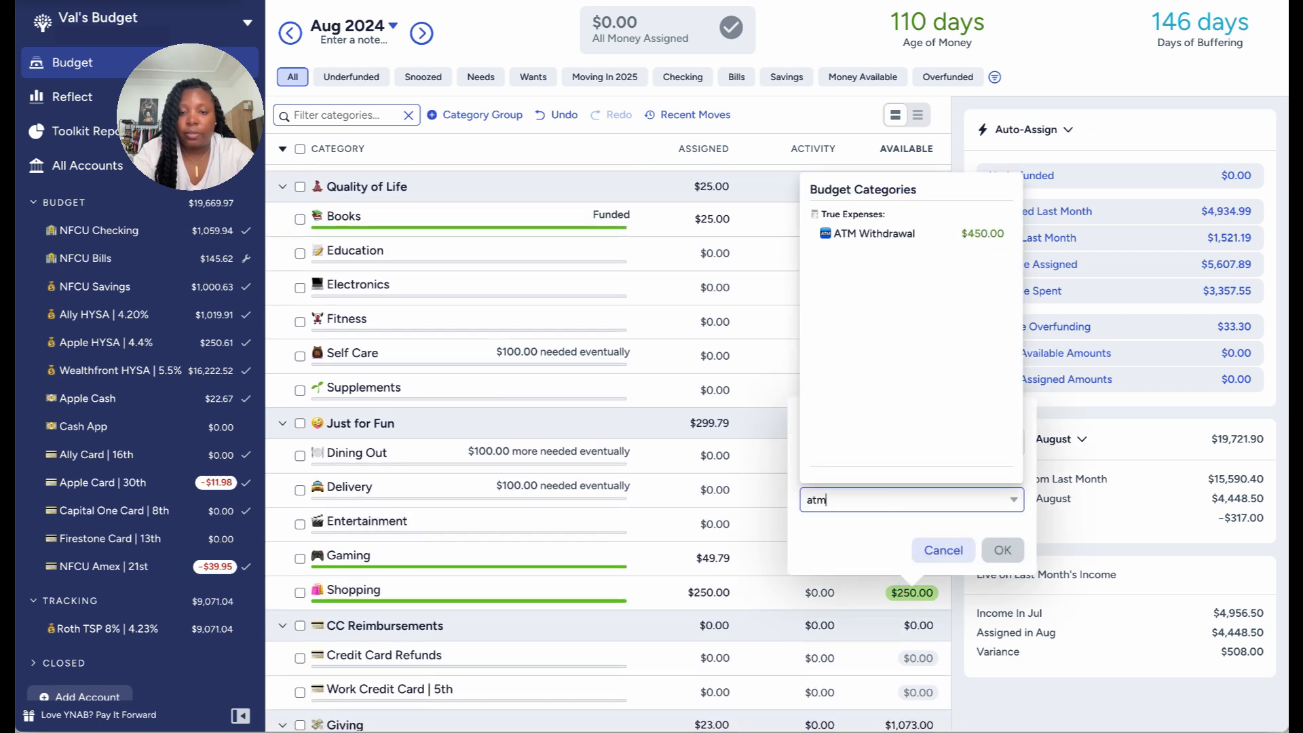
{"action": "left_click", "coordinate": [856, 233]}
{"action": "left_click", "coordinate": [1004, 550]}
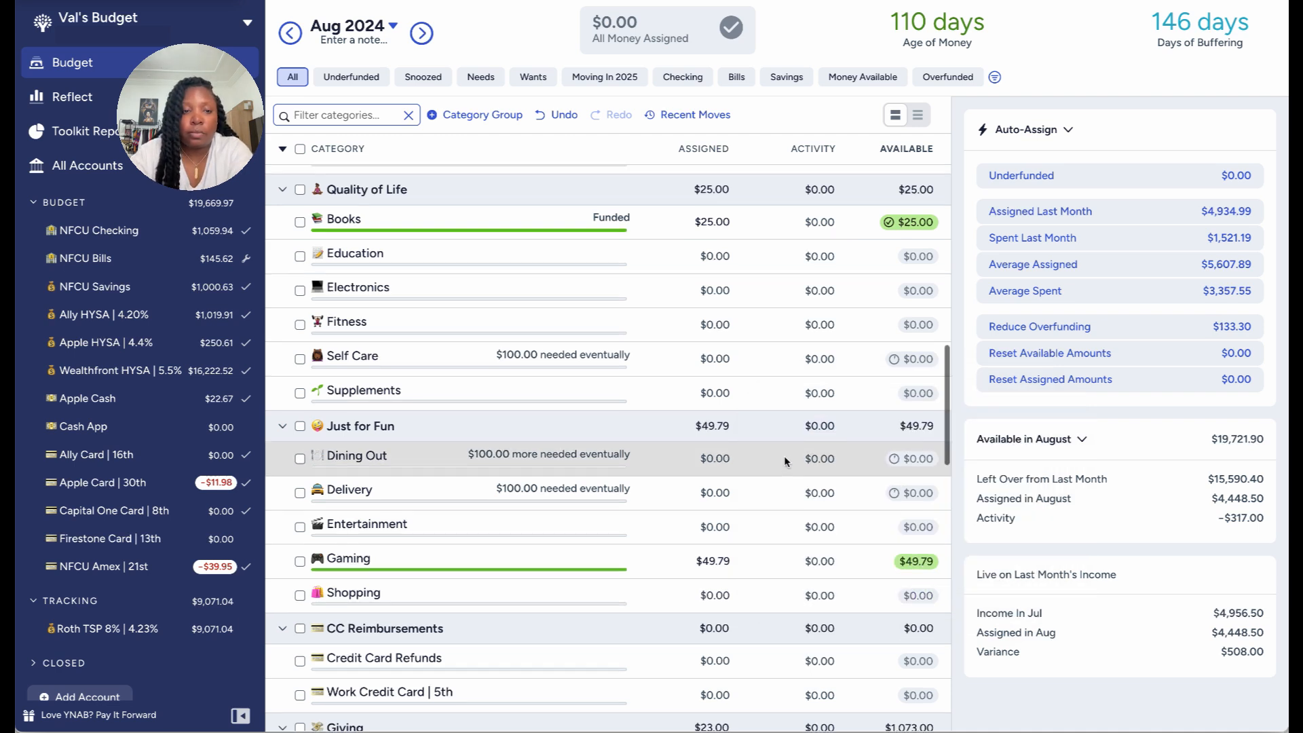
{"action": "scroll", "coordinate": [783, 458], "scroll_direction": "up", "scroll_amount": 5}
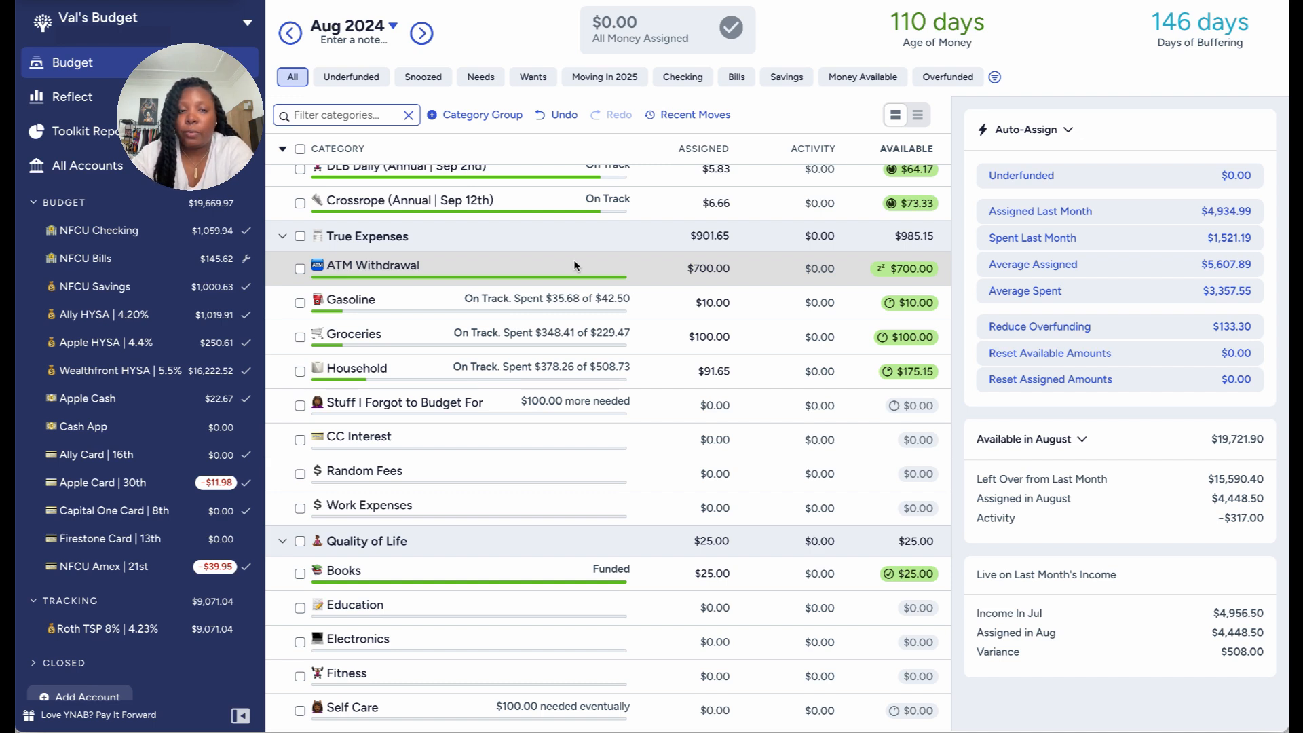
Step: Filter the August 2024 budget to the Checking categories and examine the assigned and available amounts from True Expenses through Giving
{"action": "left_click", "coordinate": [678, 80]}
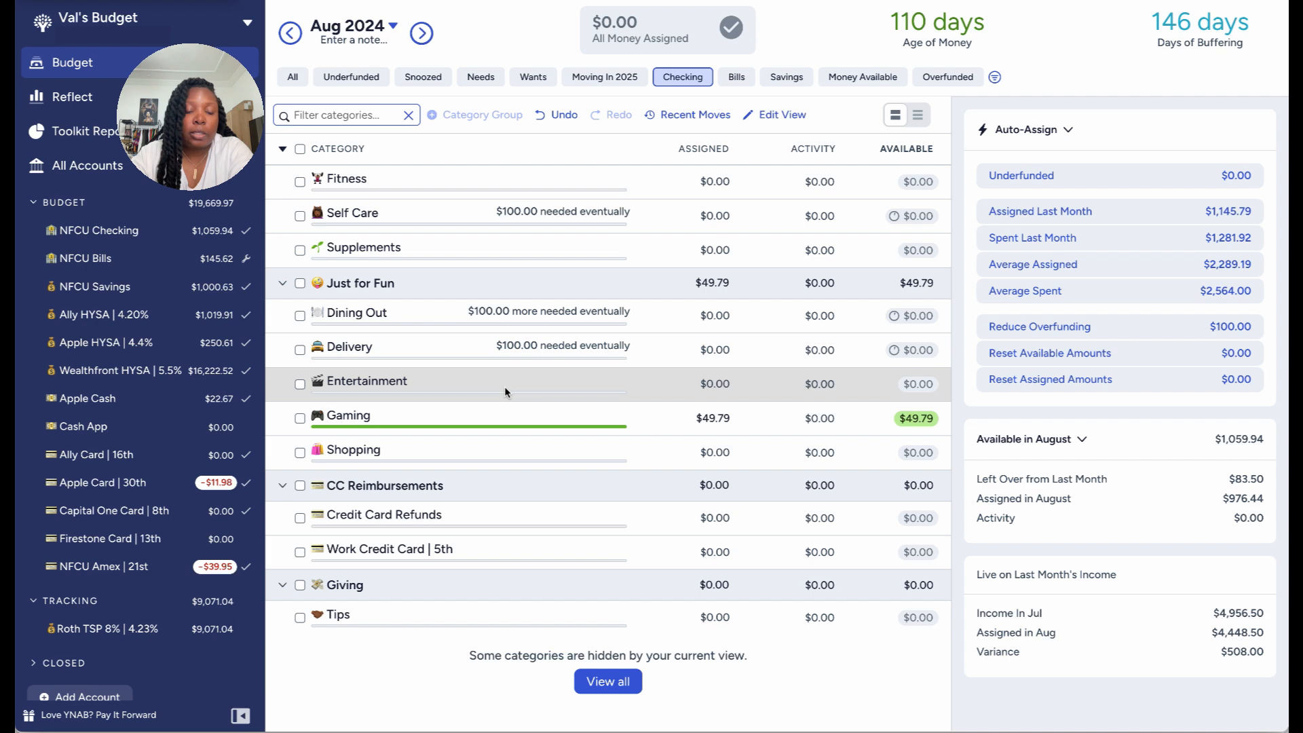
{"action": "scroll", "coordinate": [503, 386], "scroll_direction": "up", "scroll_amount": 4}
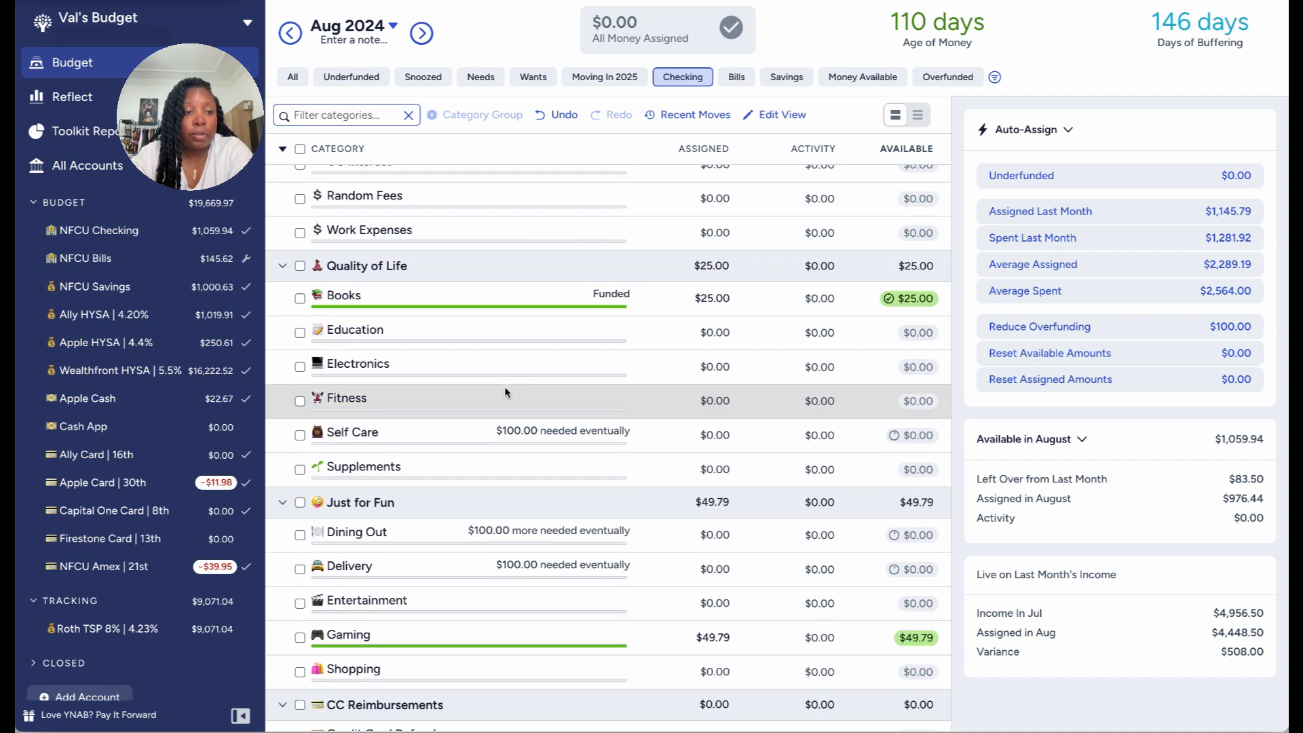
{"action": "scroll", "coordinate": [504, 391], "scroll_direction": "up", "scroll_amount": 5}
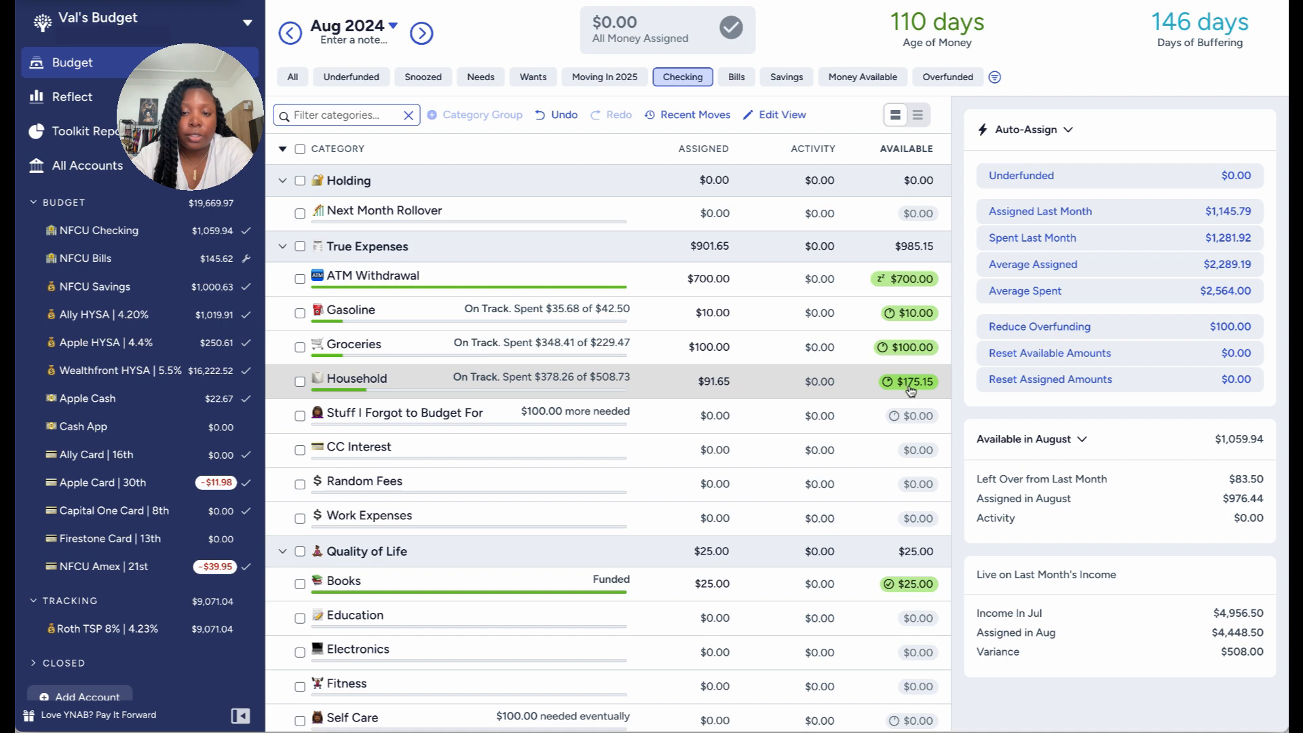
{"action": "scroll", "coordinate": [897, 583], "scroll_direction": "down", "scroll_amount": 5}
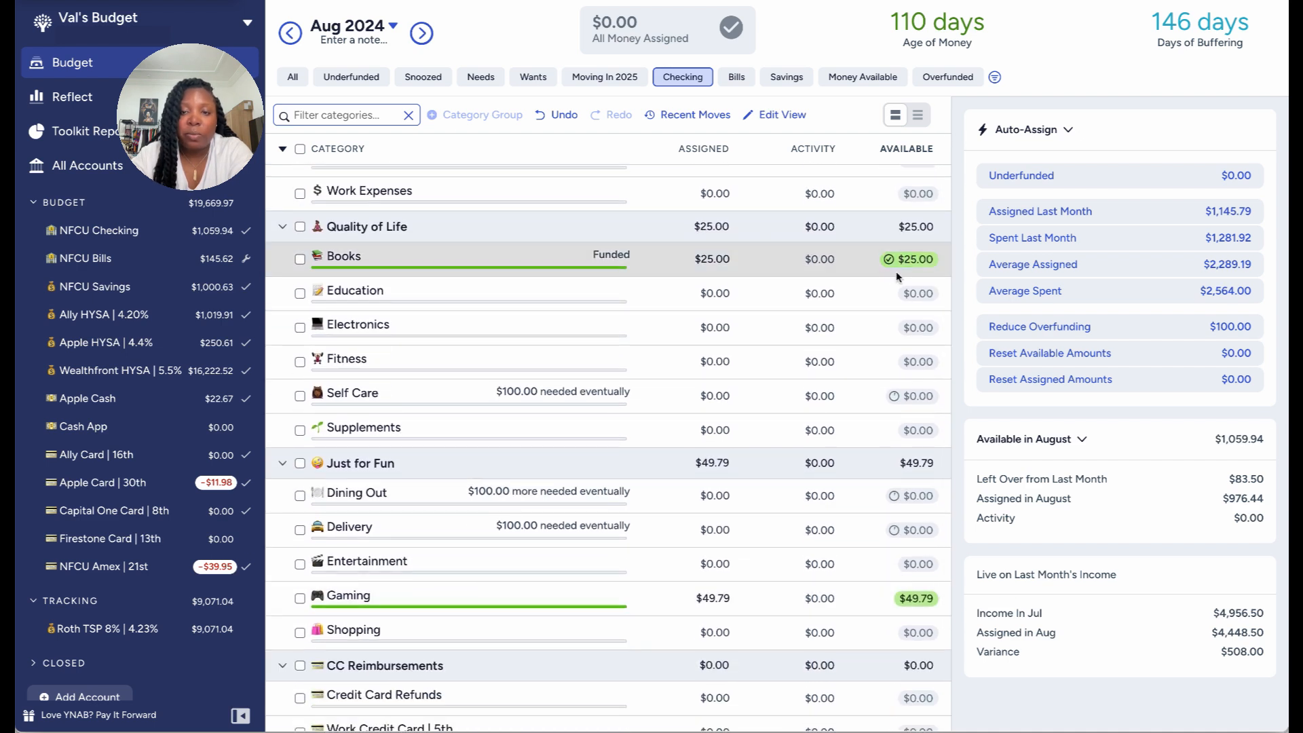
{"action": "mouse_move", "coordinate": [892, 267]}
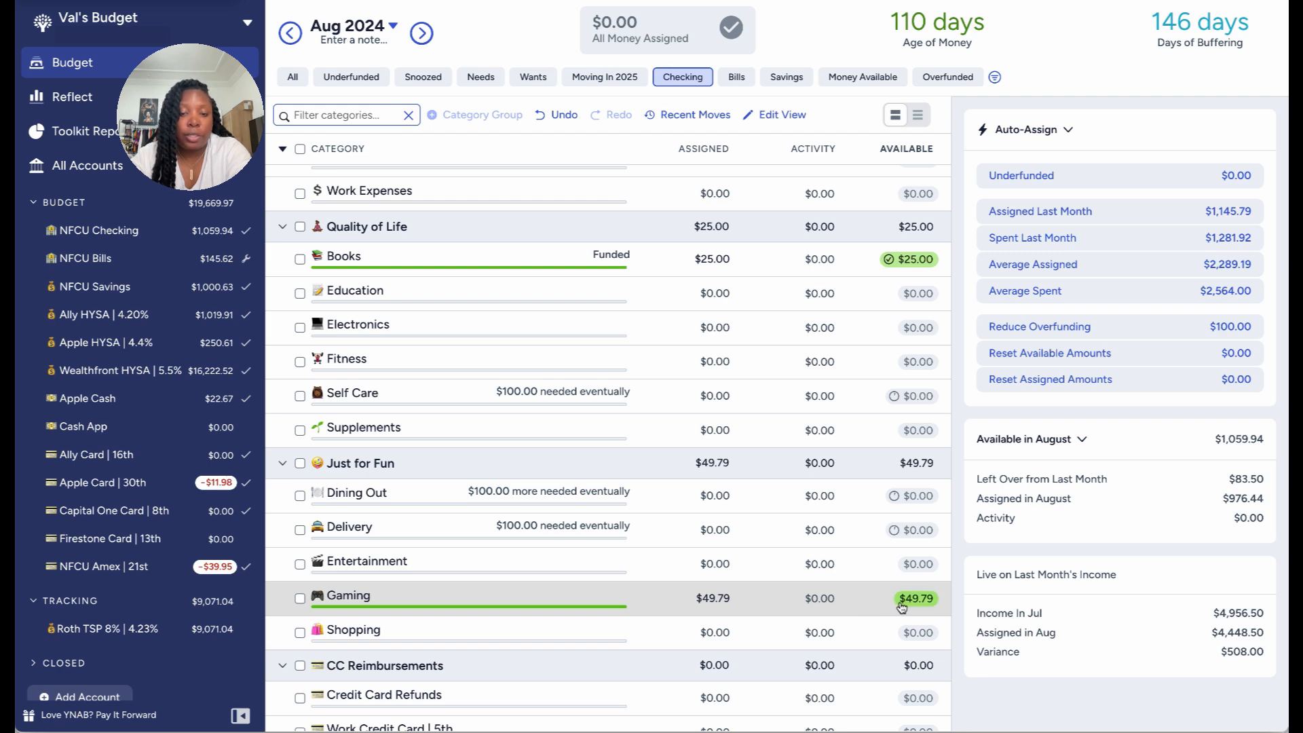
{"action": "left_click", "coordinate": [733, 598]}
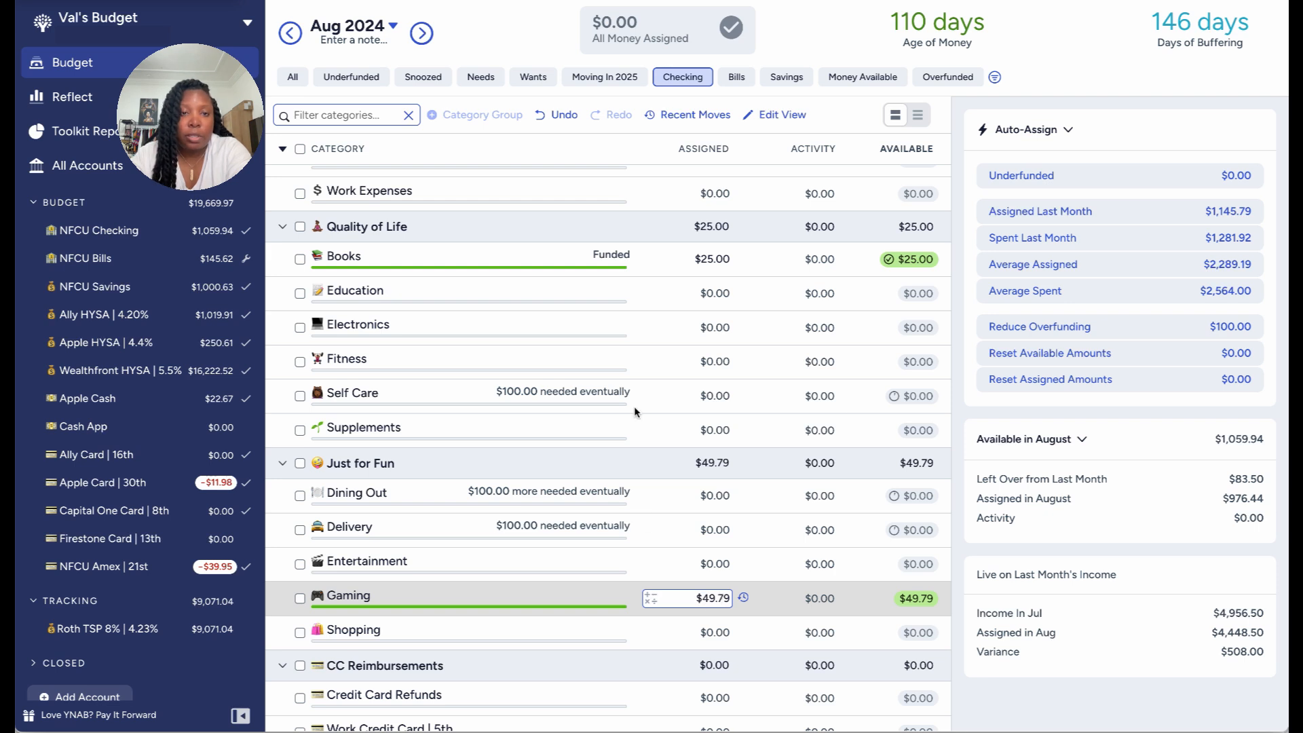
Step: Show all August 2024 categories and examine the available amounts down through Savings and Wish Farm
{"action": "left_click", "coordinate": [298, 78]}
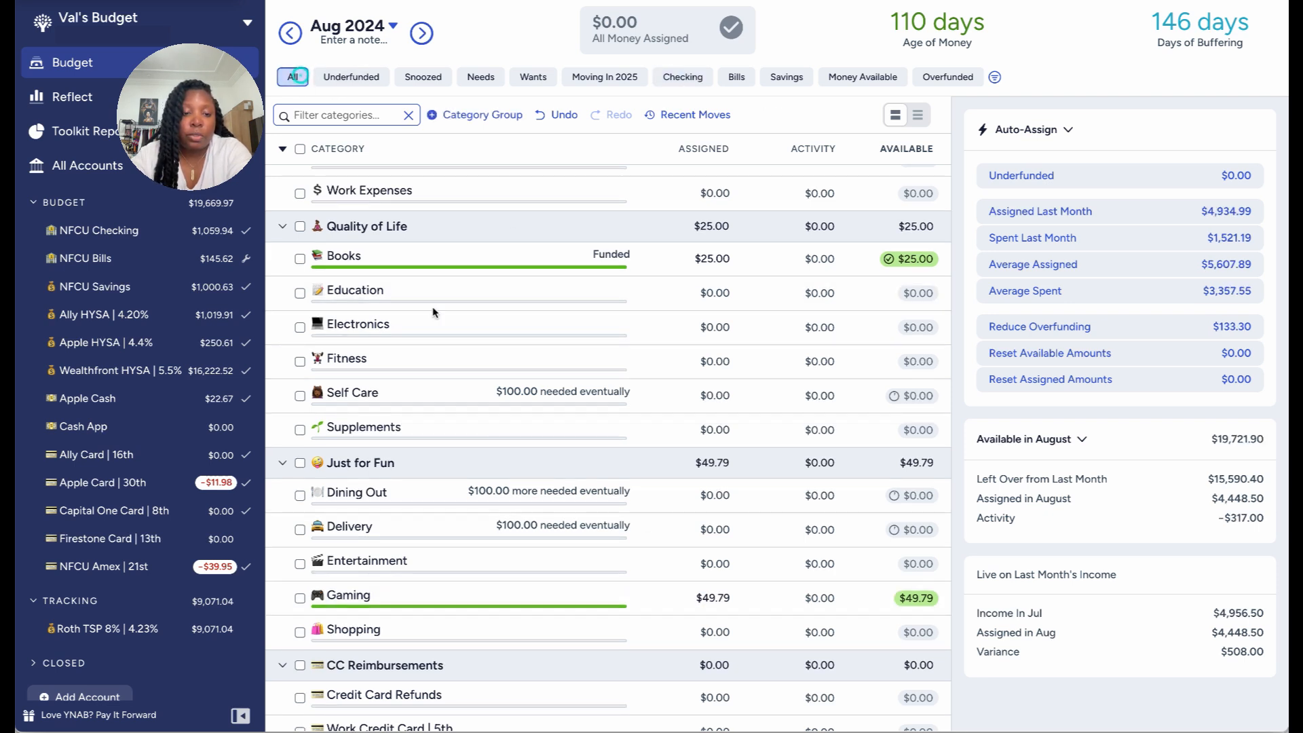
{"action": "scroll", "coordinate": [446, 438], "scroll_direction": "down", "scroll_amount": 4}
{"action": "scroll", "coordinate": [446, 437], "scroll_direction": "down", "scroll_amount": 10}
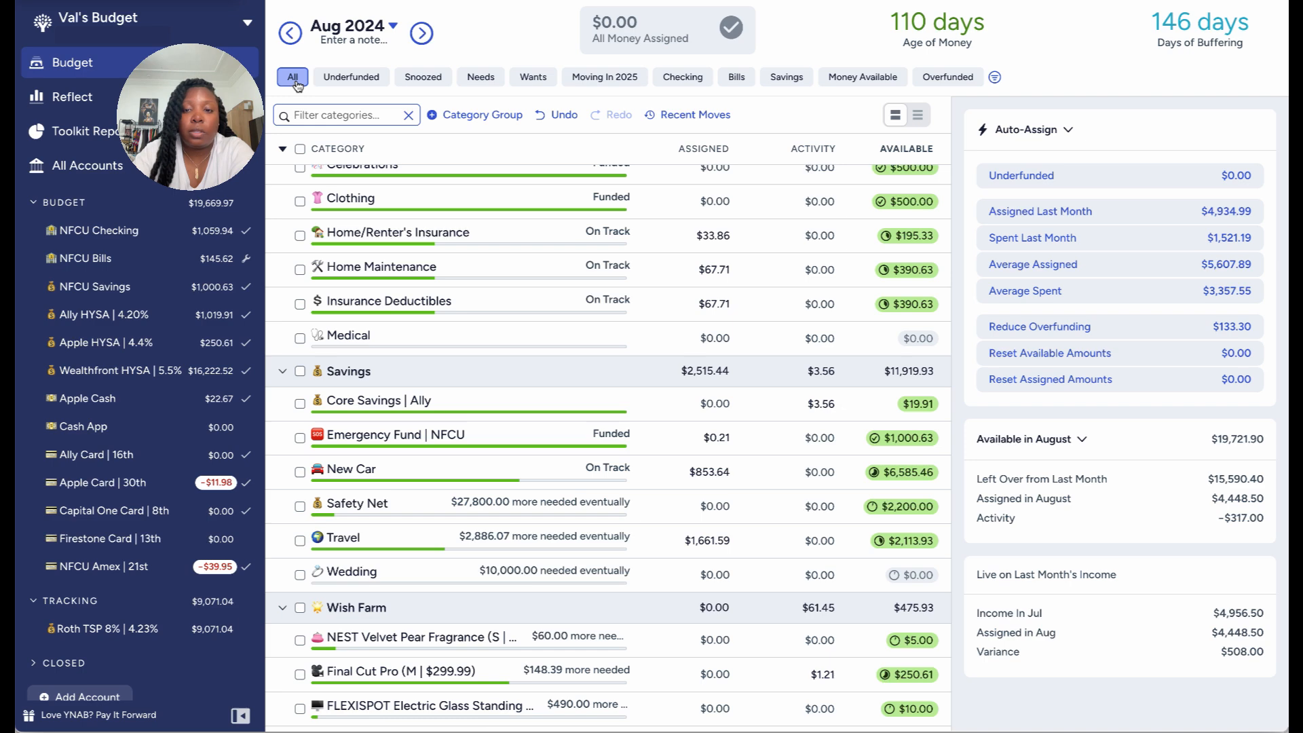
Step: Start a new NFCU Checking transaction dated 08/09/2024 with ATM Withdrawal as payee and True Expenses: ATM Withdrawal as category
{"action": "left_click", "coordinate": [143, 231]}
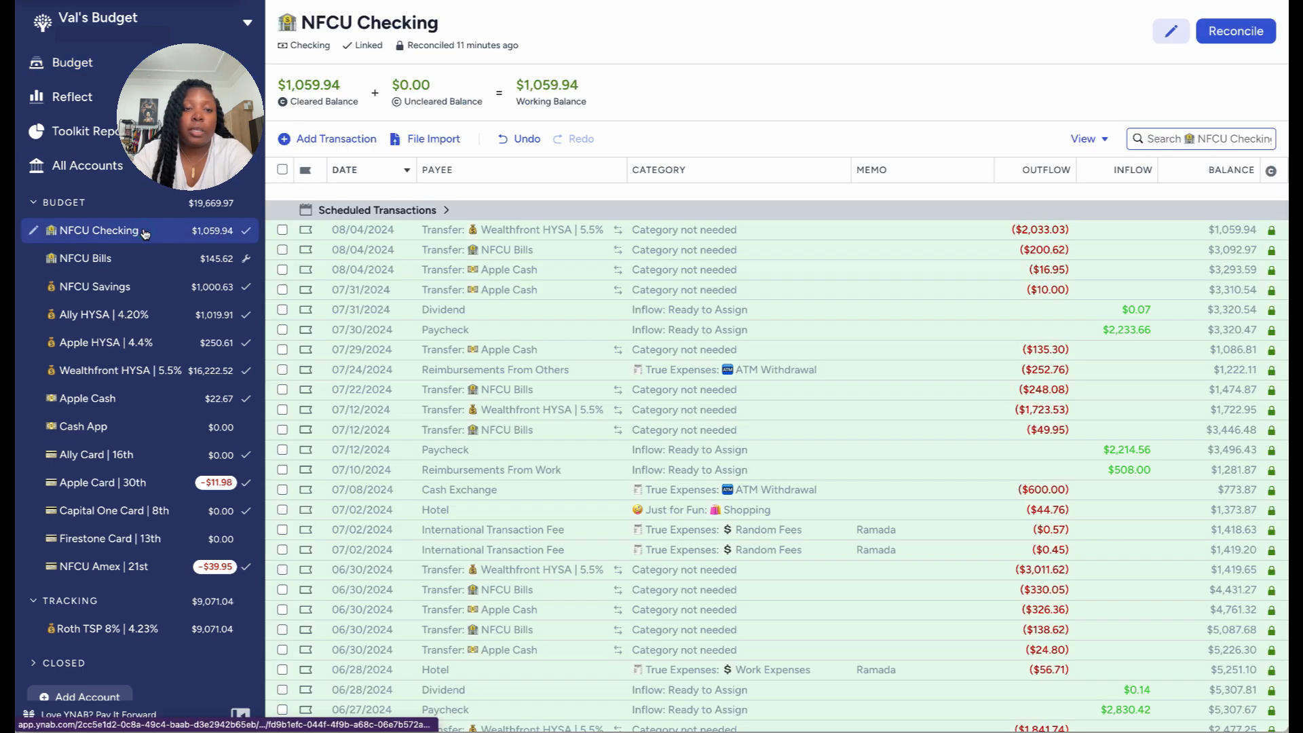
{"action": "left_click", "coordinate": [339, 145]}
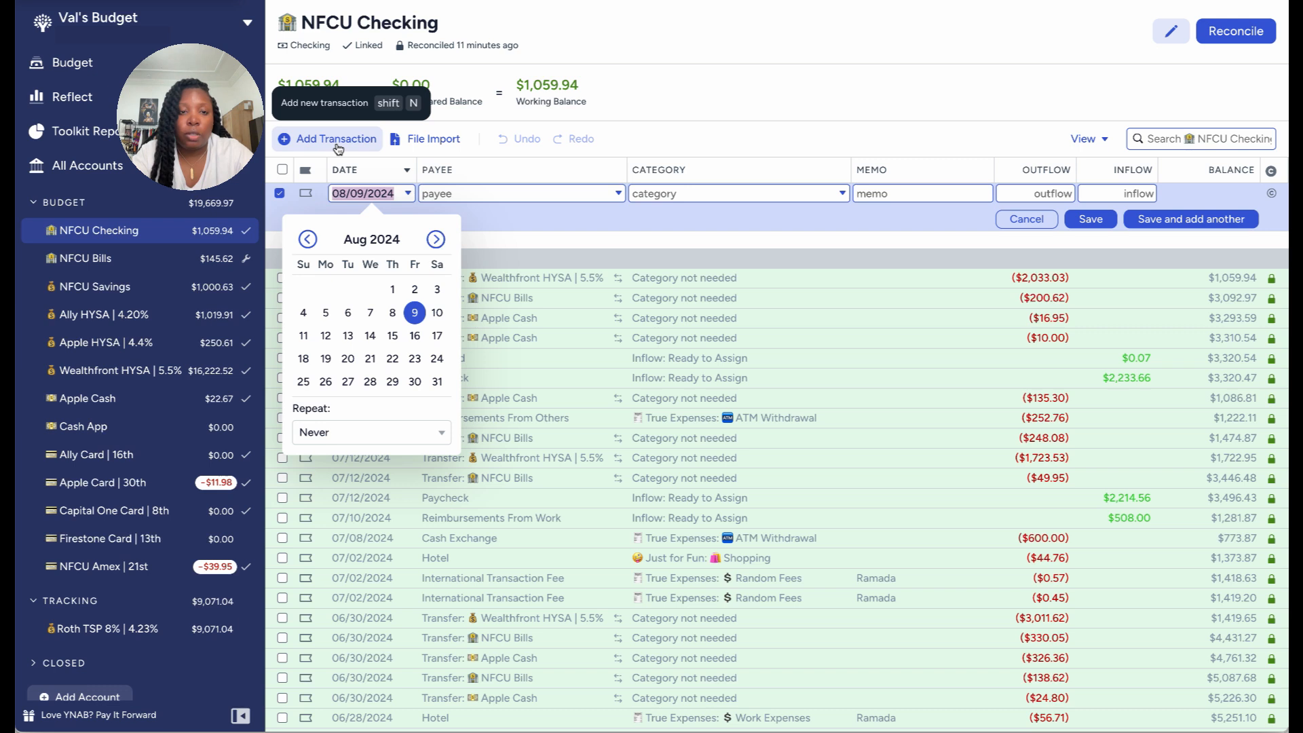
{"action": "key", "text": "Tab"}
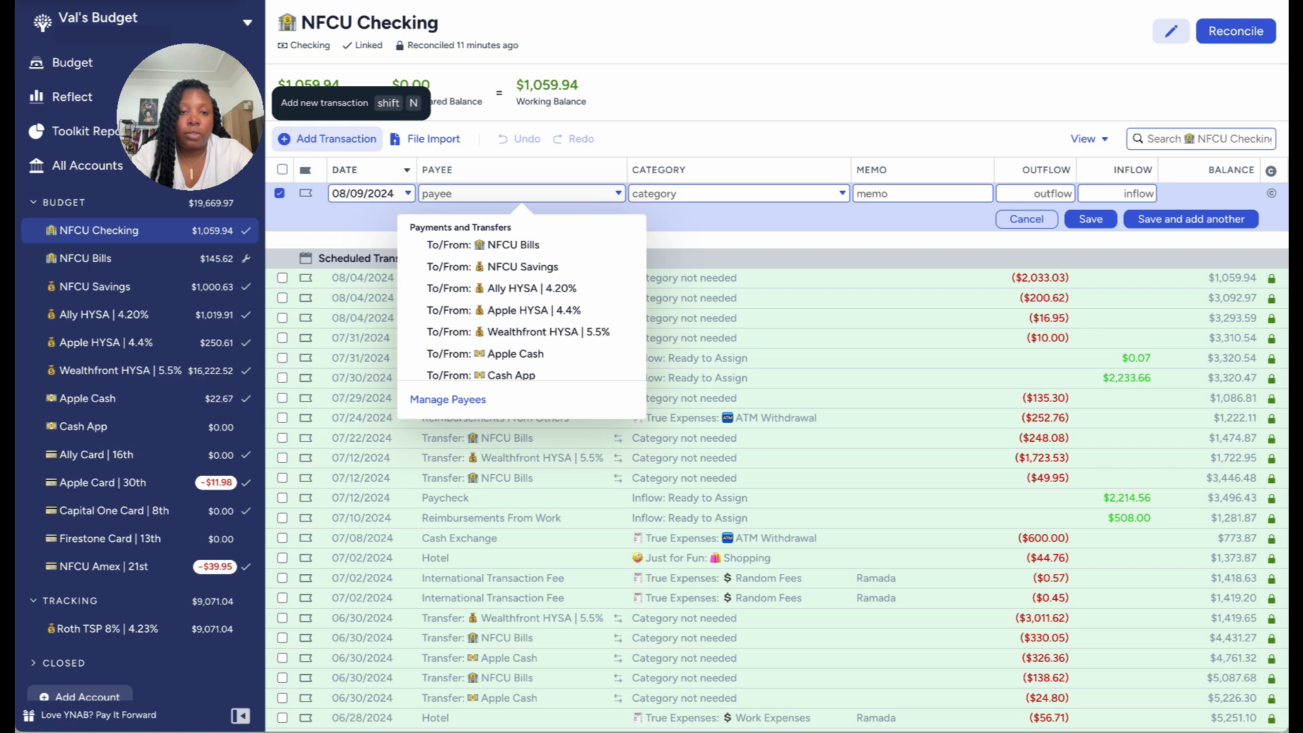
{"action": "type", "text": "at"}
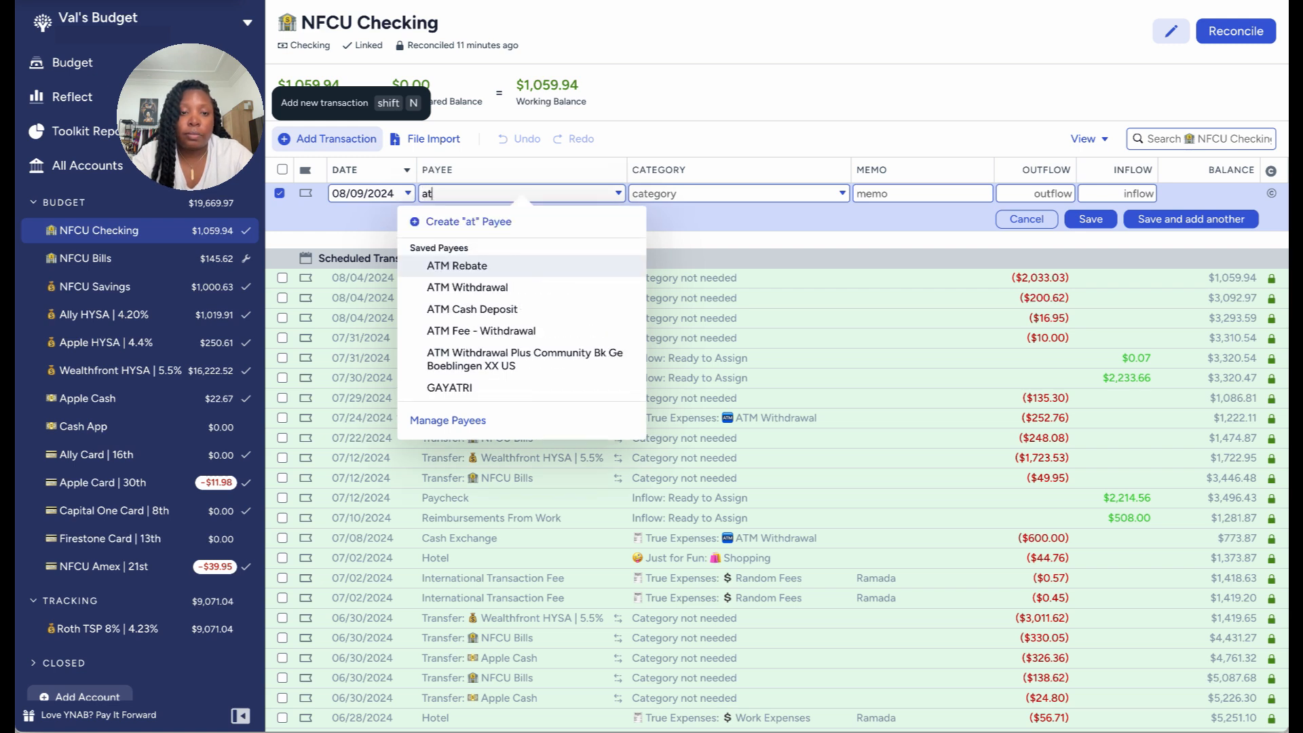
{"action": "left_click", "coordinate": [476, 287]}
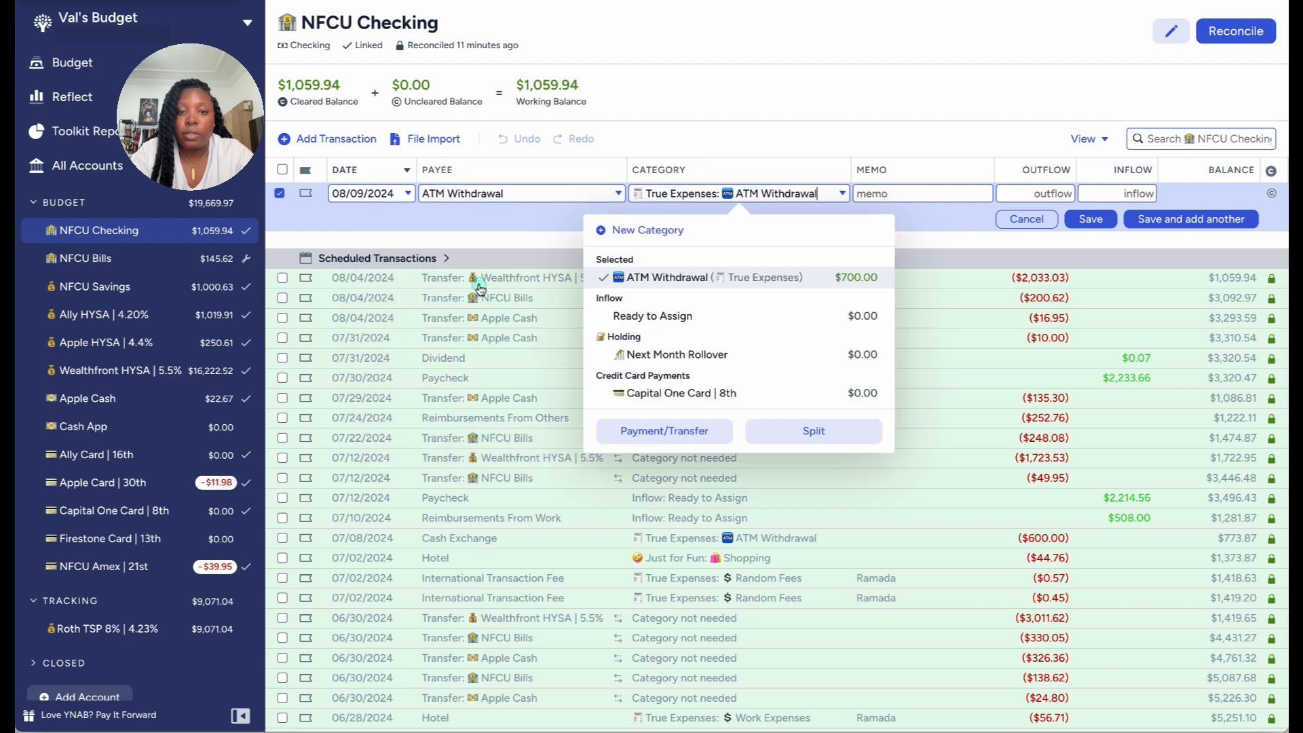
Step: Set the transaction's outflow to 700 and save it without a memo
{"action": "left_click", "coordinate": [1043, 193]}
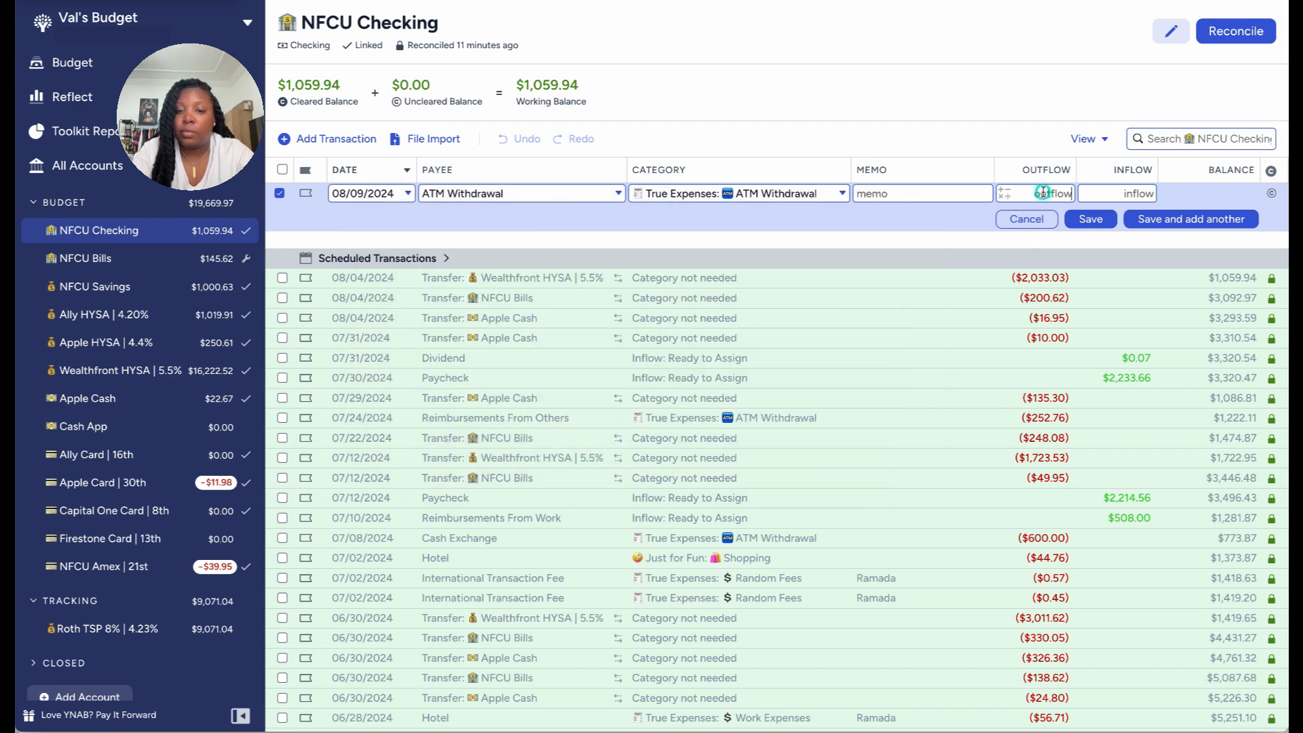
{"action": "type", "text": "700"}
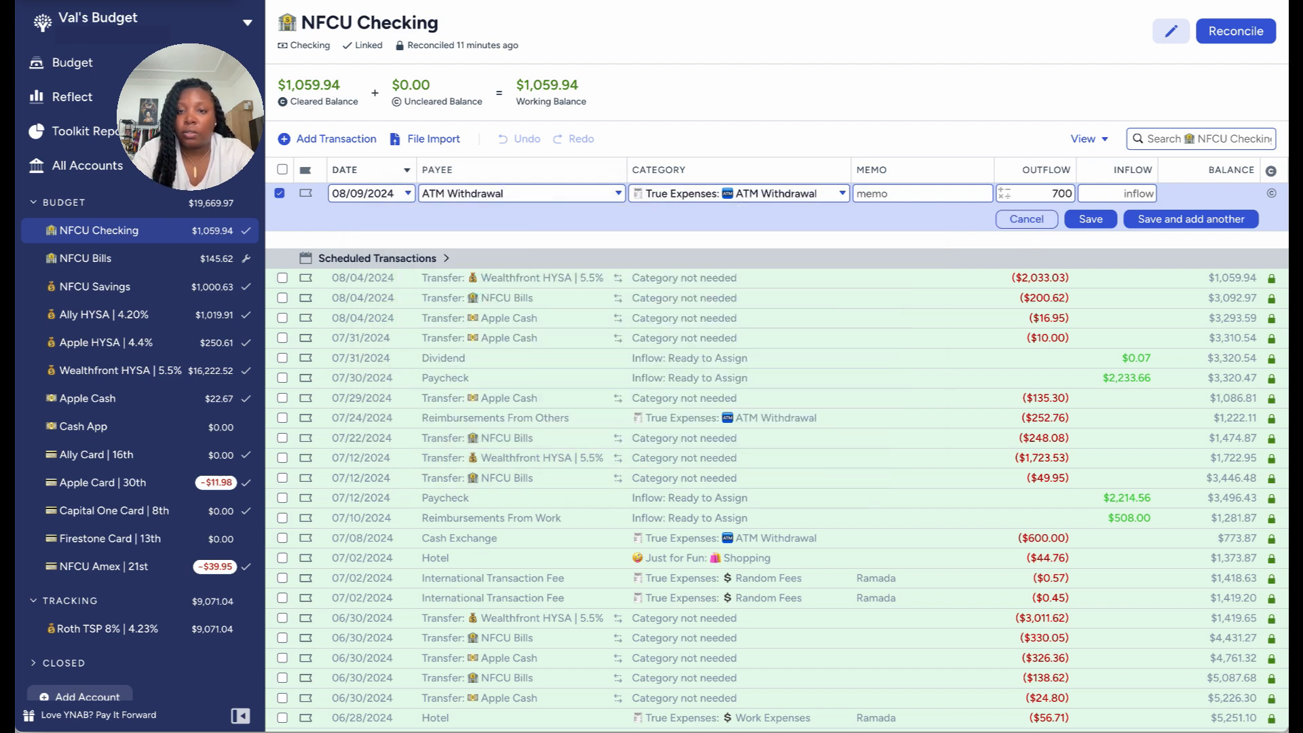
{"action": "left_click", "coordinate": [936, 196]}
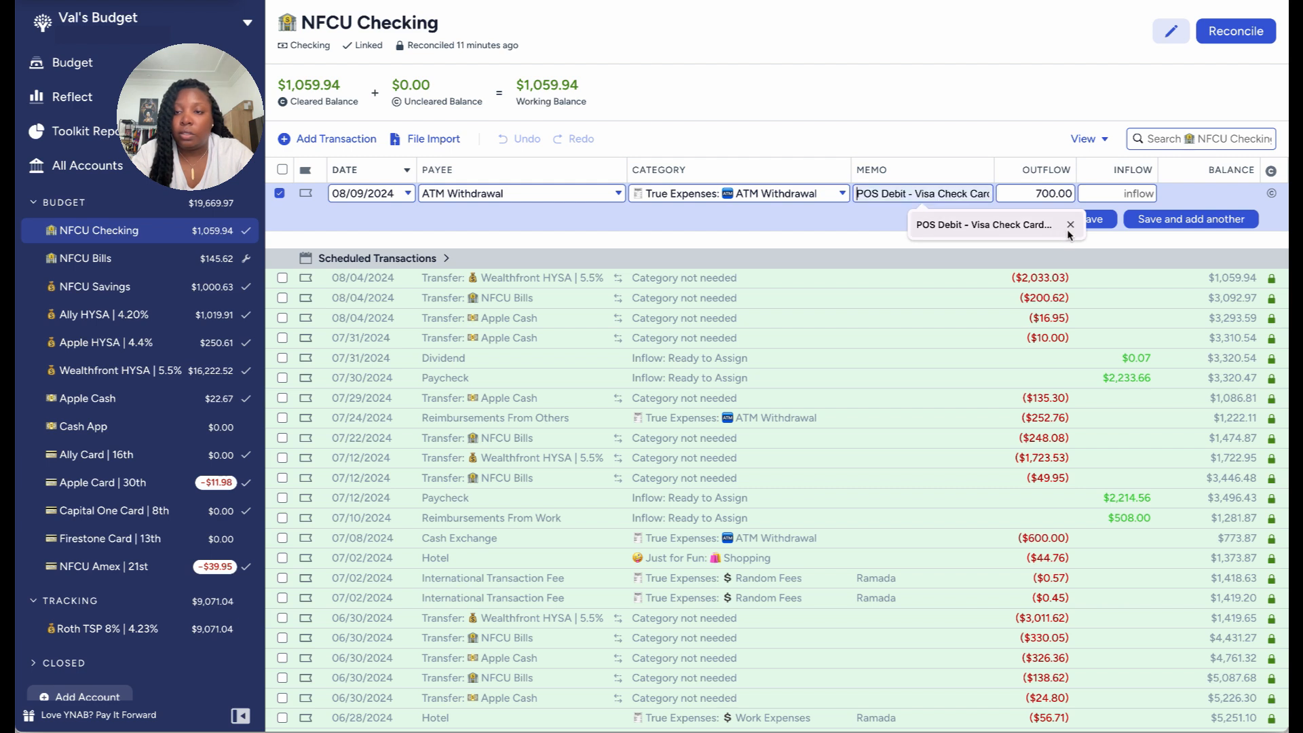
{"action": "left_click", "coordinate": [1102, 219]}
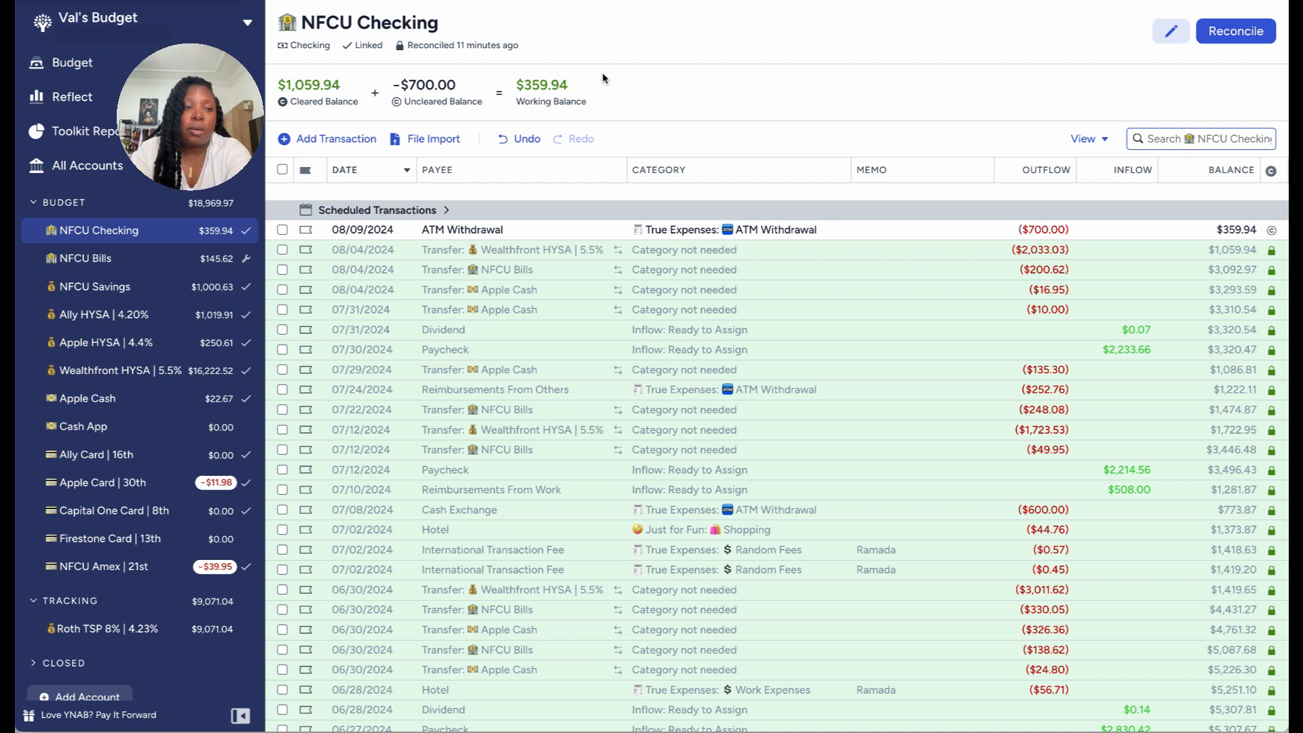
Step: Return to the August 2024 budget and compare the available amounts in the Bills and Checking category views
{"action": "left_click", "coordinate": [72, 61]}
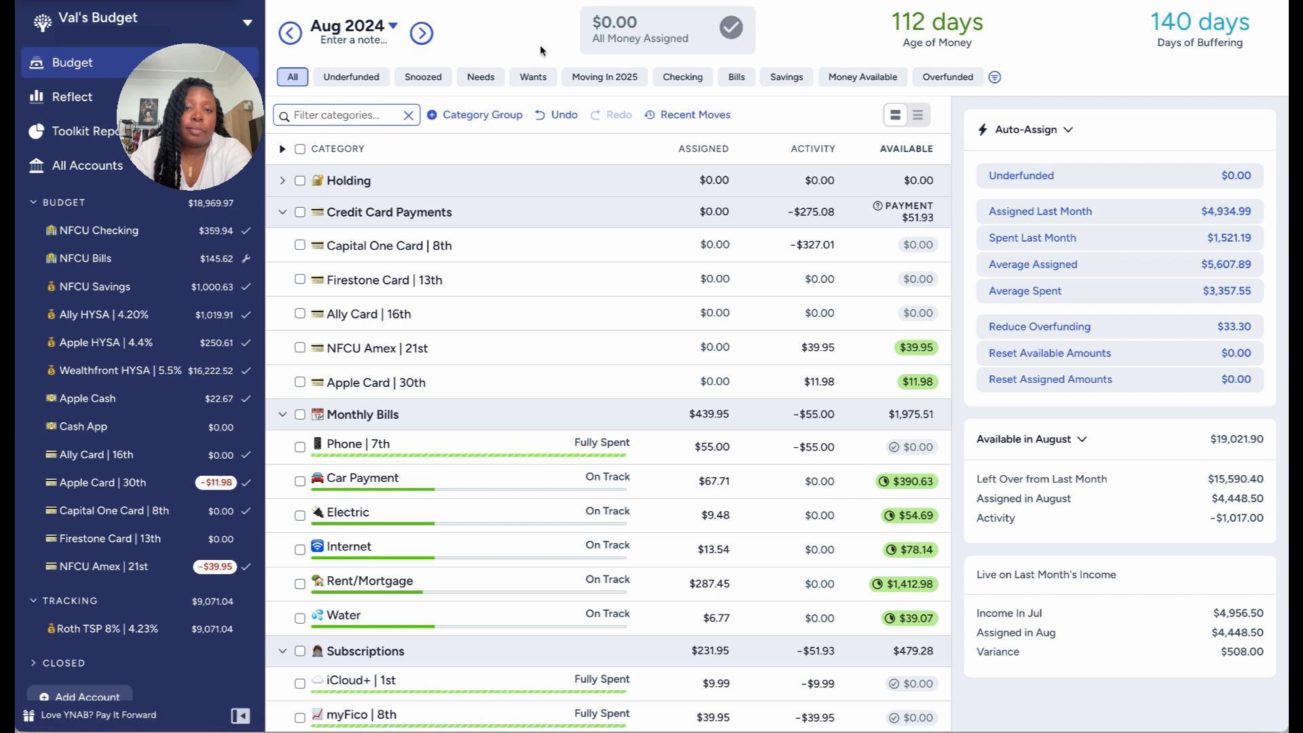
{"action": "left_click", "coordinate": [736, 77]}
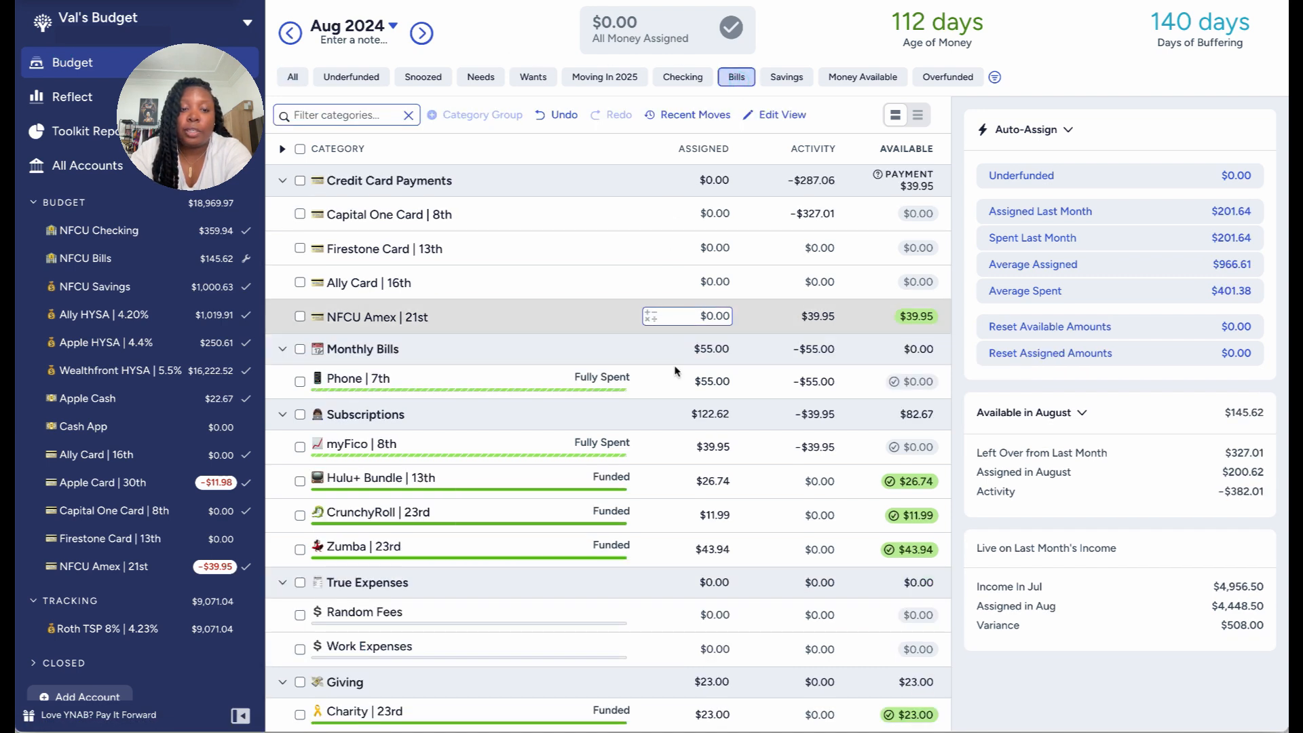
{"action": "scroll", "coordinate": [735, 425], "scroll_direction": "down", "scroll_amount": 2}
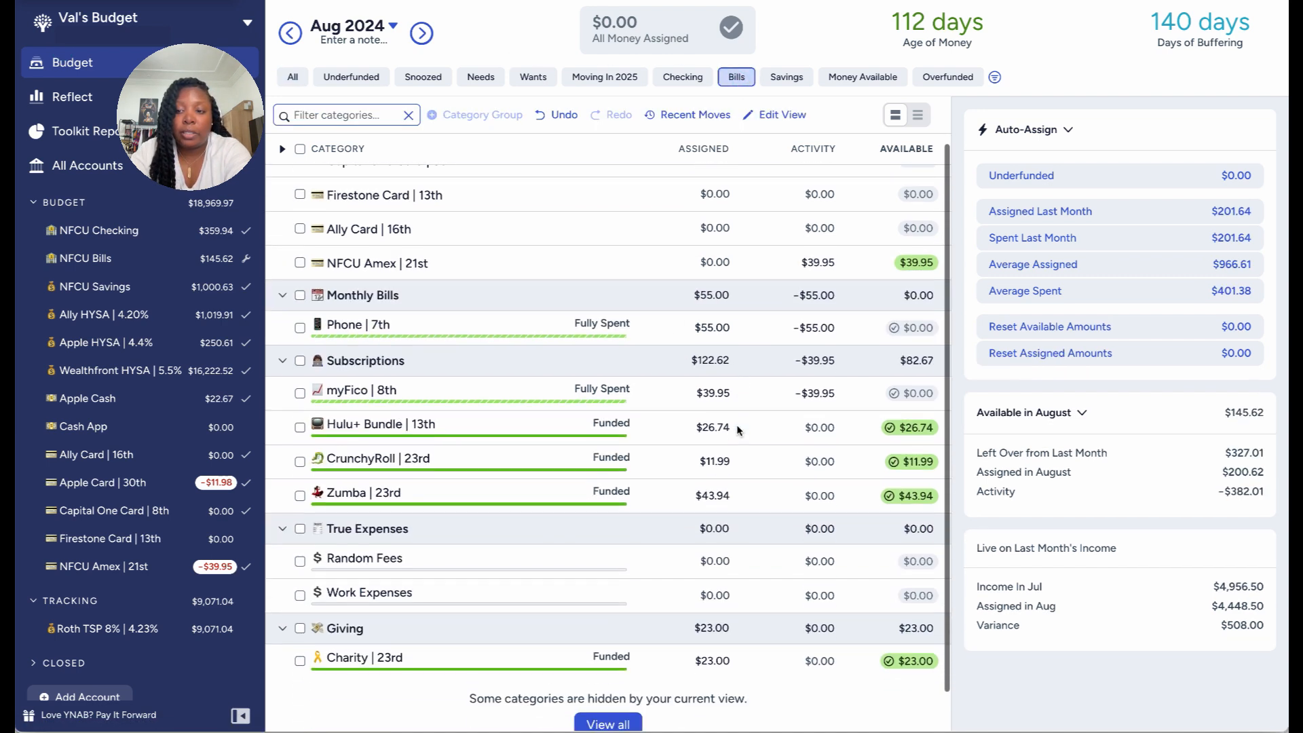
{"action": "left_click", "coordinate": [682, 76]}
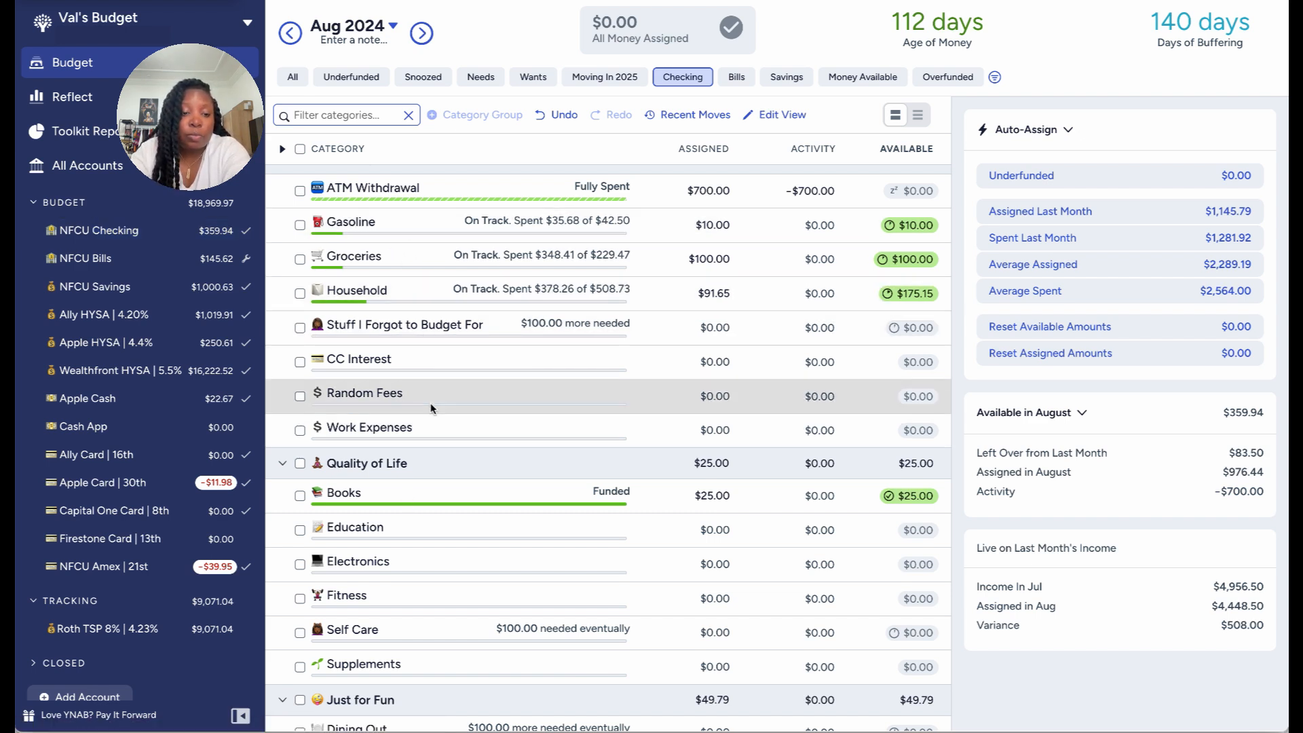
{"action": "scroll", "coordinate": [380, 526], "scroll_direction": "down", "scroll_amount": 1}
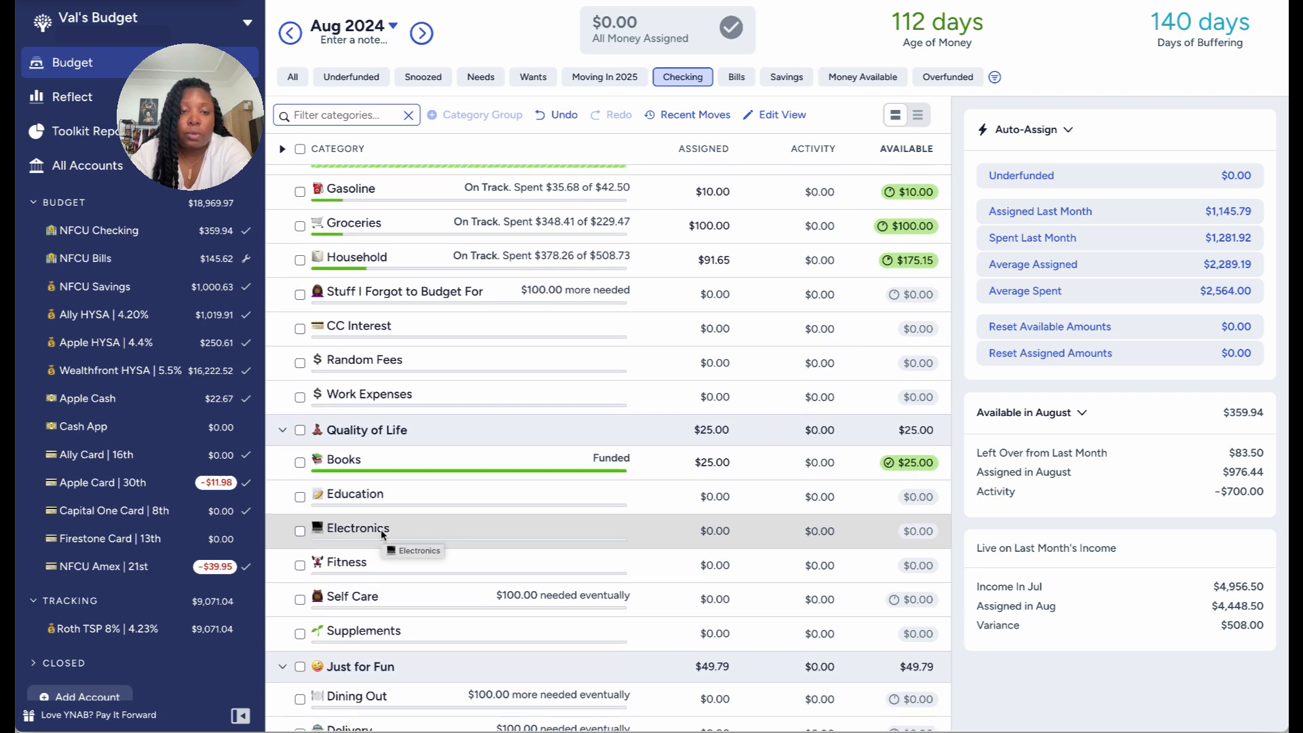
{"action": "scroll", "coordinate": [382, 533], "scroll_direction": "up", "scroll_amount": 3}
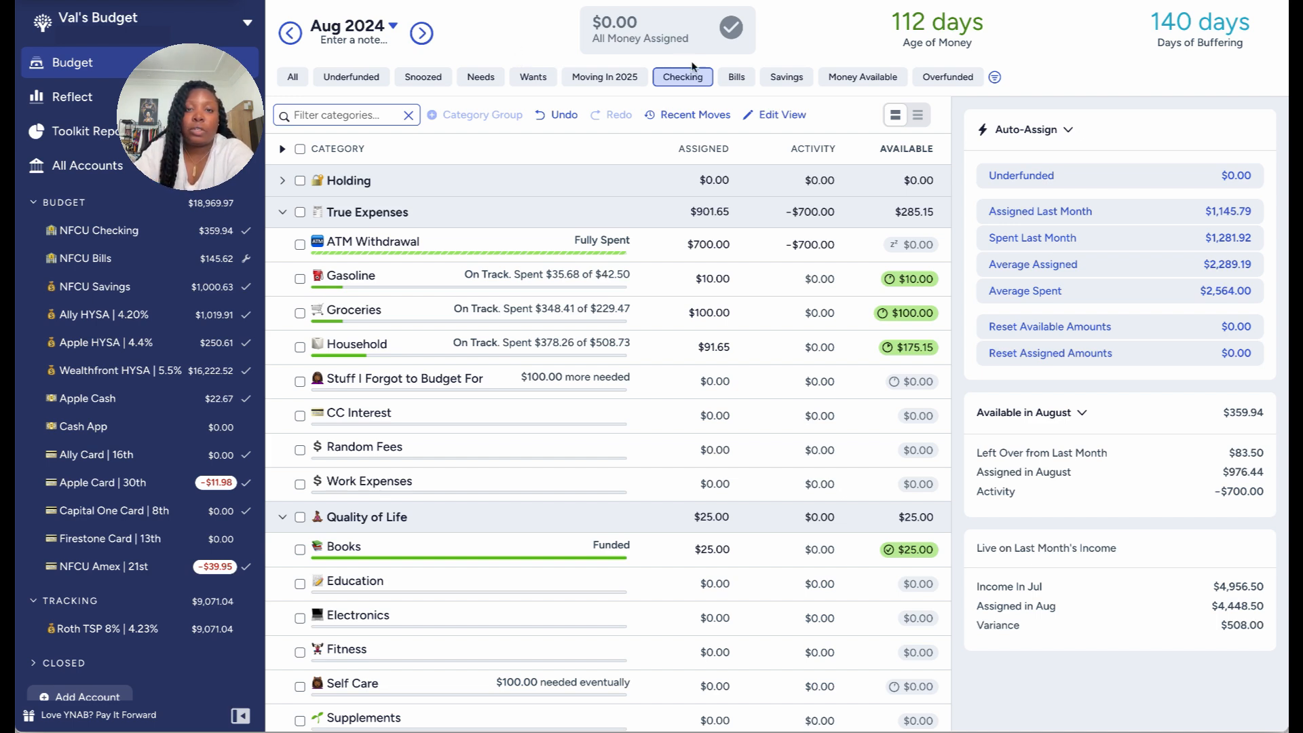
Step: Examine the Bills categories for August 2024, with Credit Card Payments collapsed and expanded, and check the same view for September 2024
{"action": "left_click", "coordinate": [740, 79]}
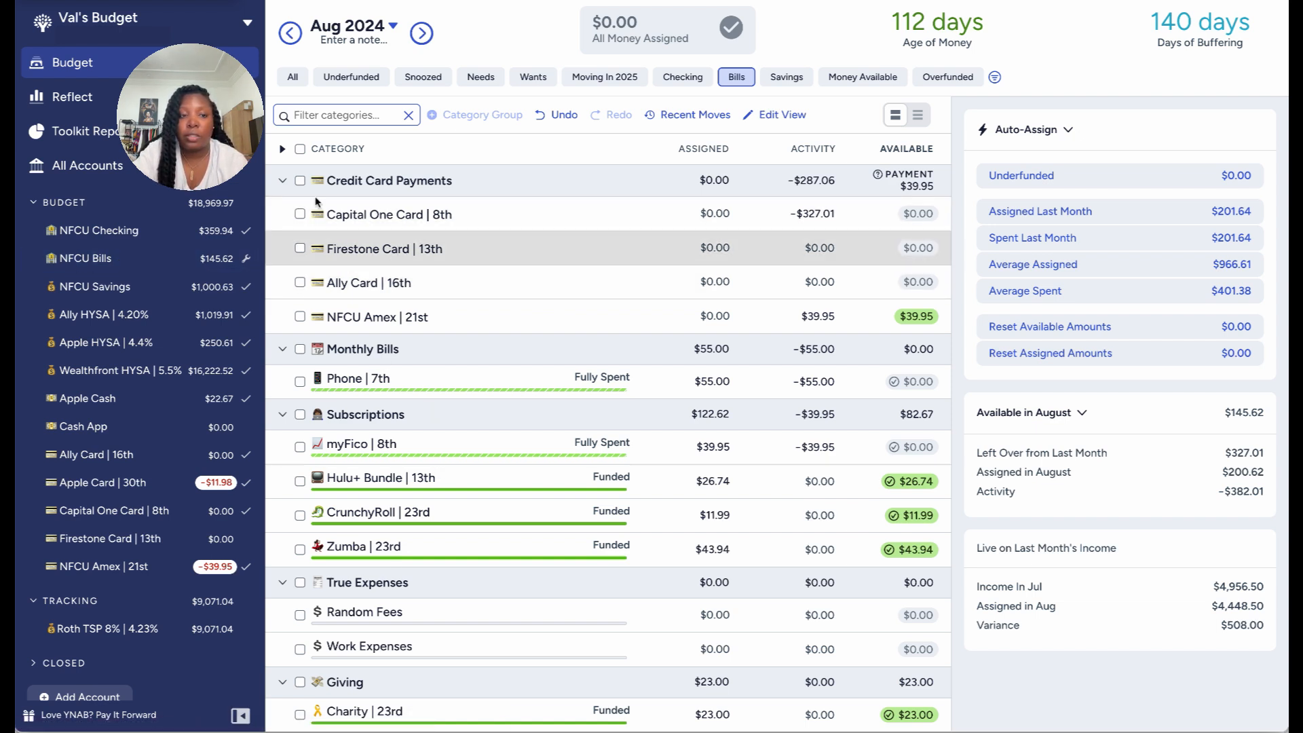
{"action": "left_click", "coordinate": [282, 183]}
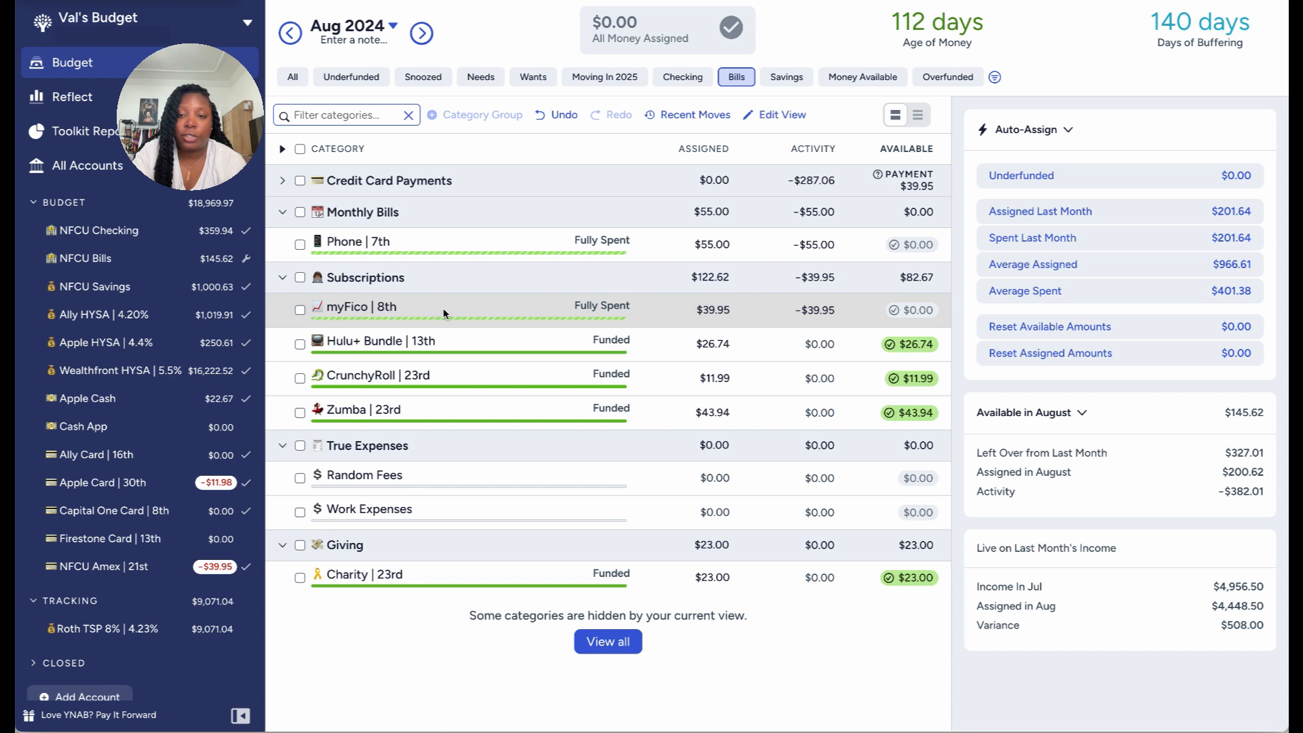
{"action": "left_click", "coordinate": [281, 181]}
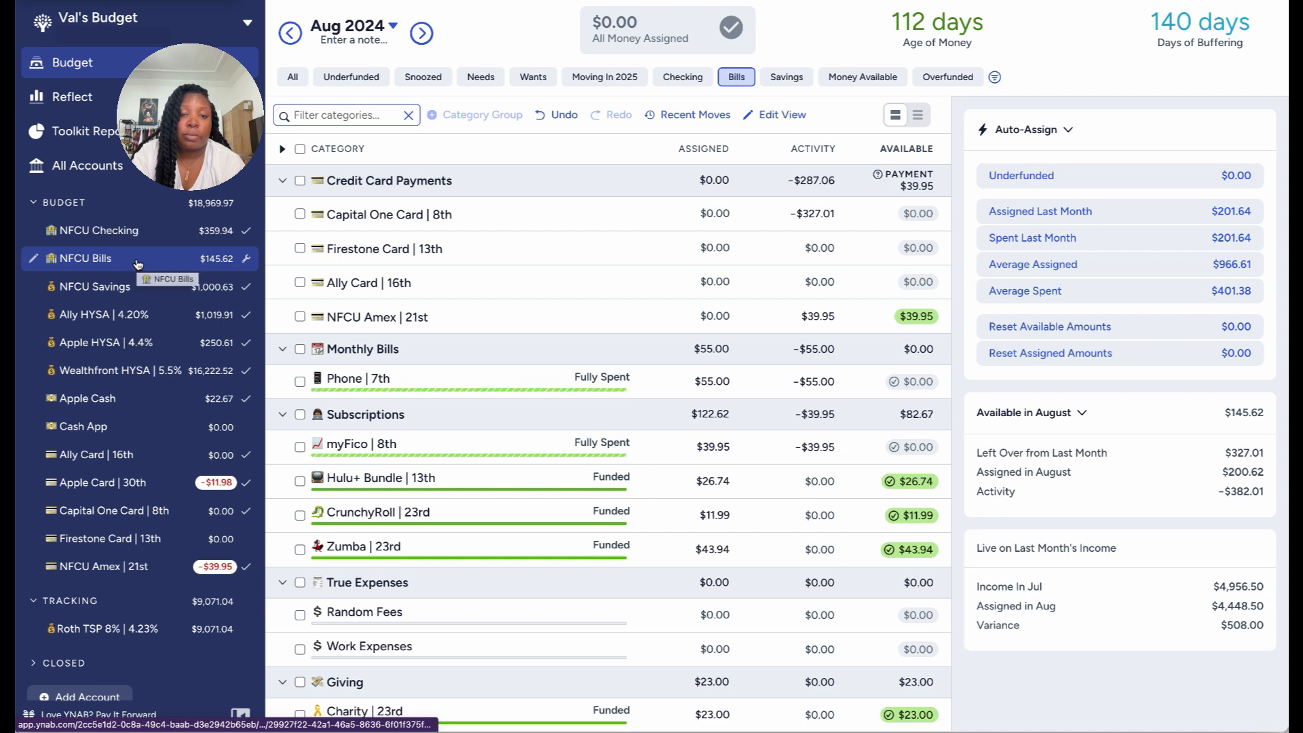
{"action": "scroll", "coordinate": [522, 339], "scroll_direction": "down", "scroll_amount": 2}
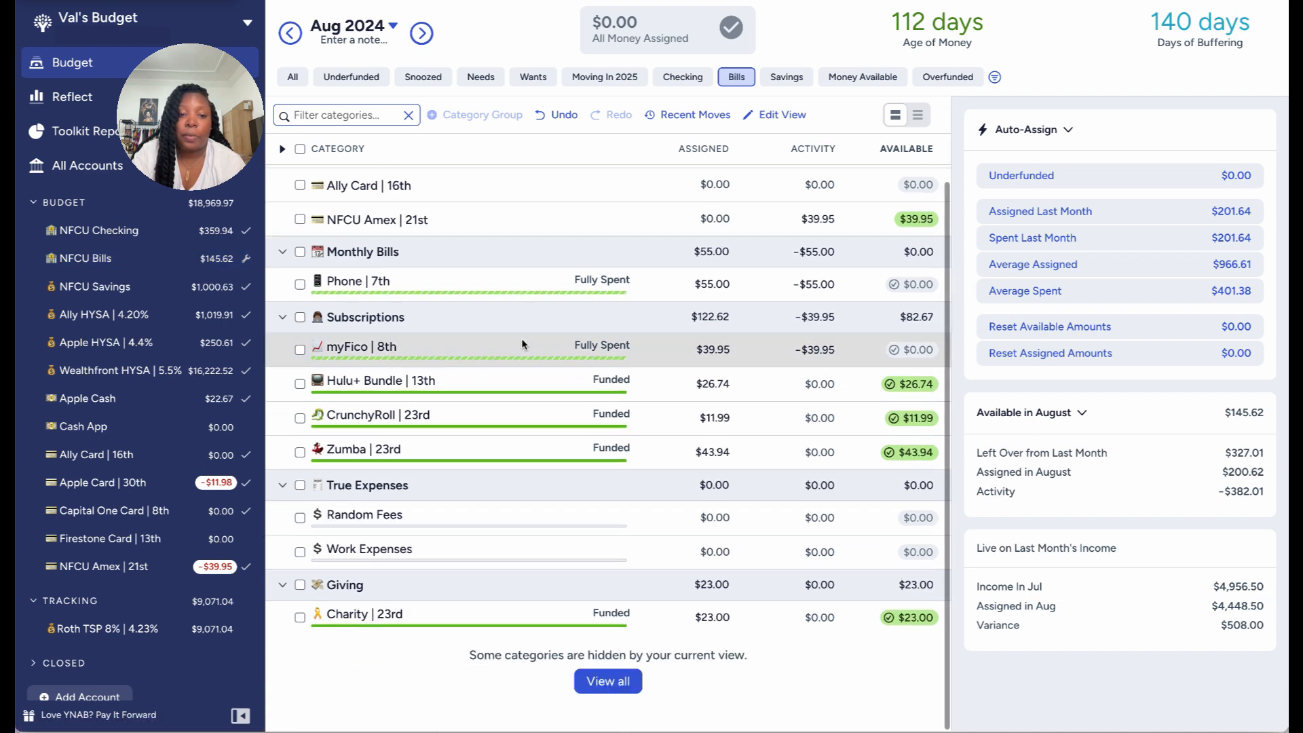
{"action": "scroll", "coordinate": [522, 342], "scroll_direction": "up", "scroll_amount": 2}
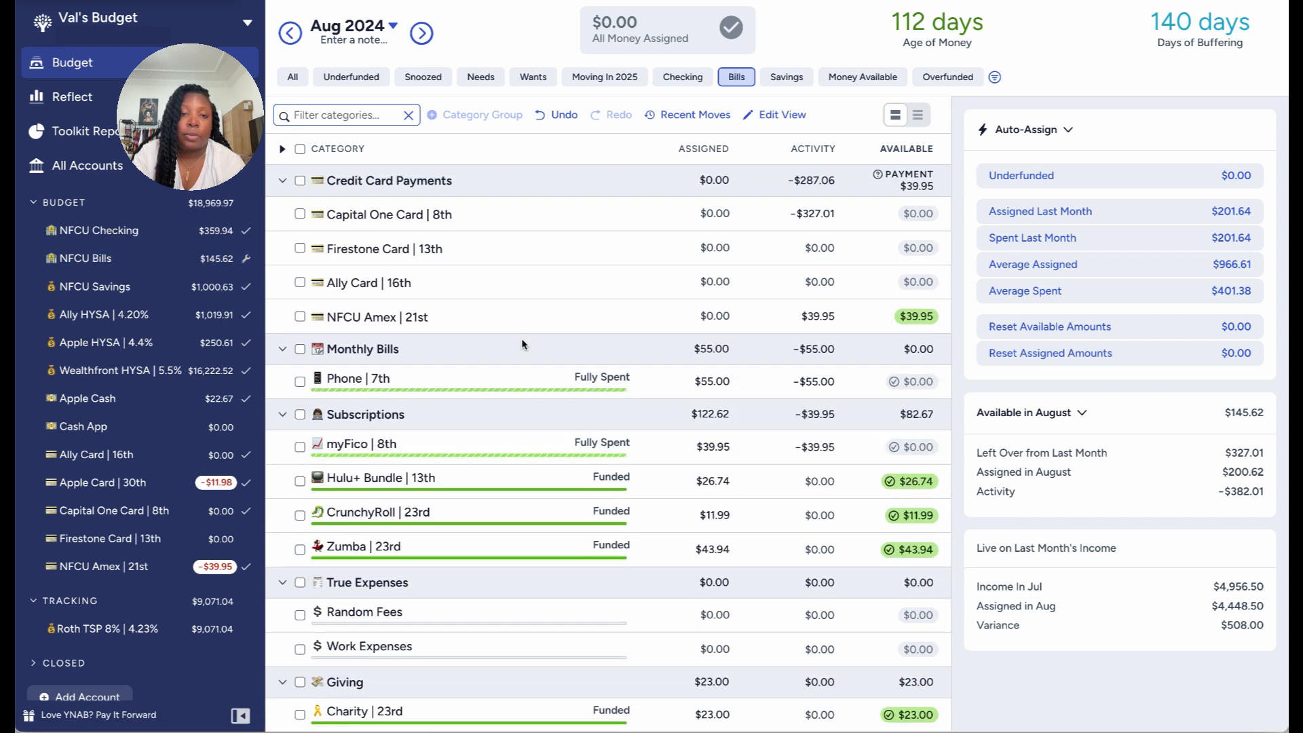
{"action": "left_click", "coordinate": [419, 33]}
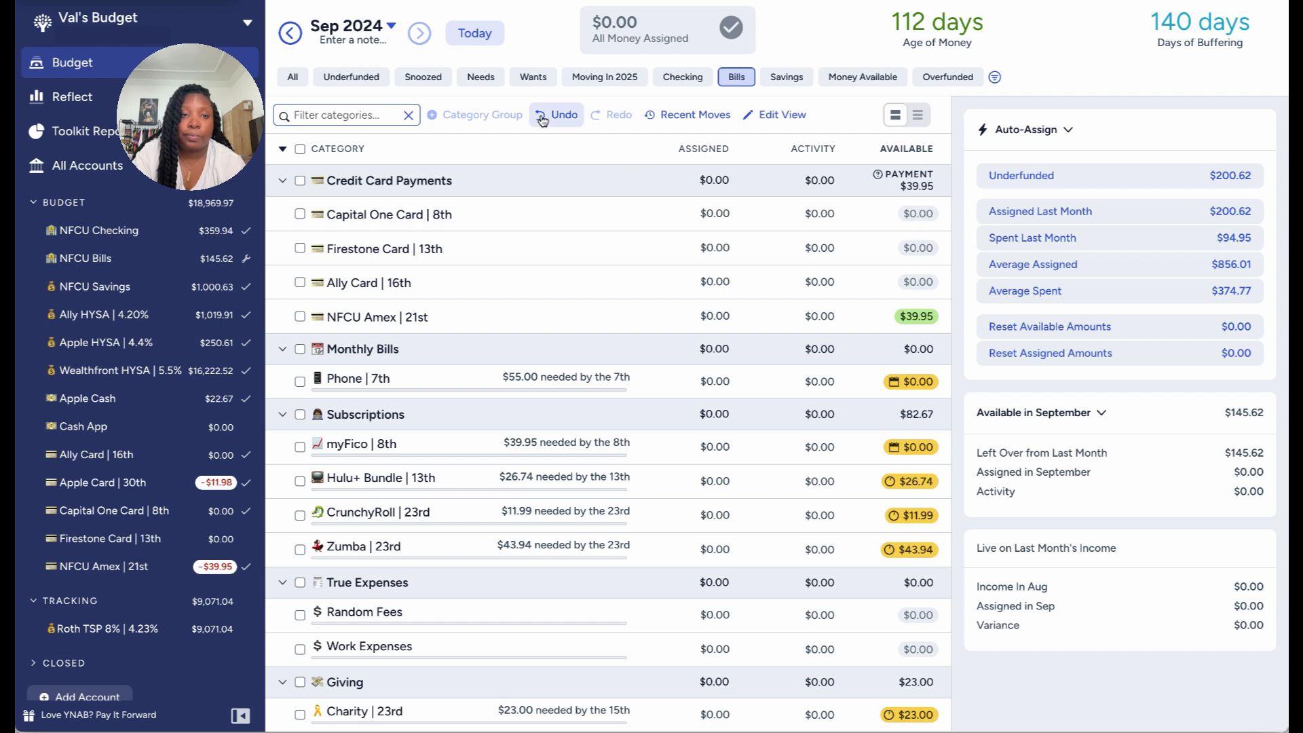
{"action": "left_click", "coordinate": [291, 34]}
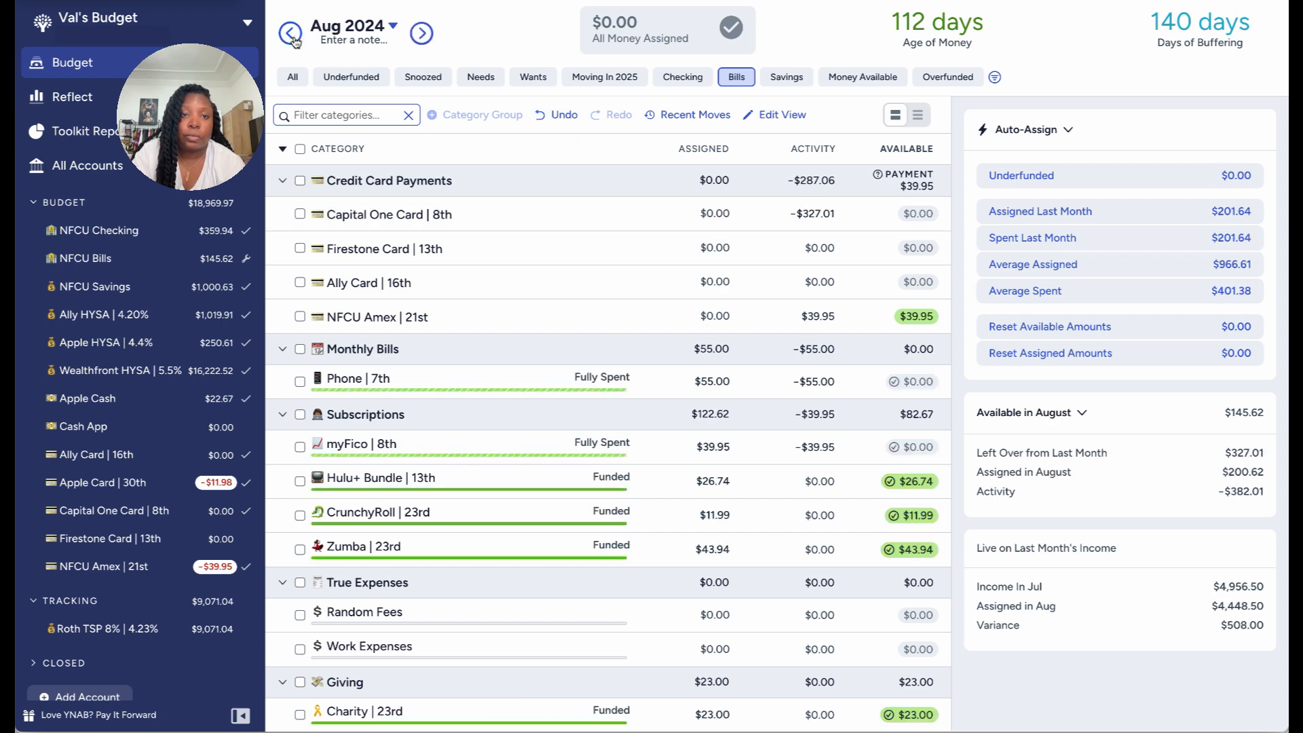
Step: Check the August 2024 Savings categories and the full category list, and open the All Accounts register
{"action": "left_click", "coordinate": [785, 79]}
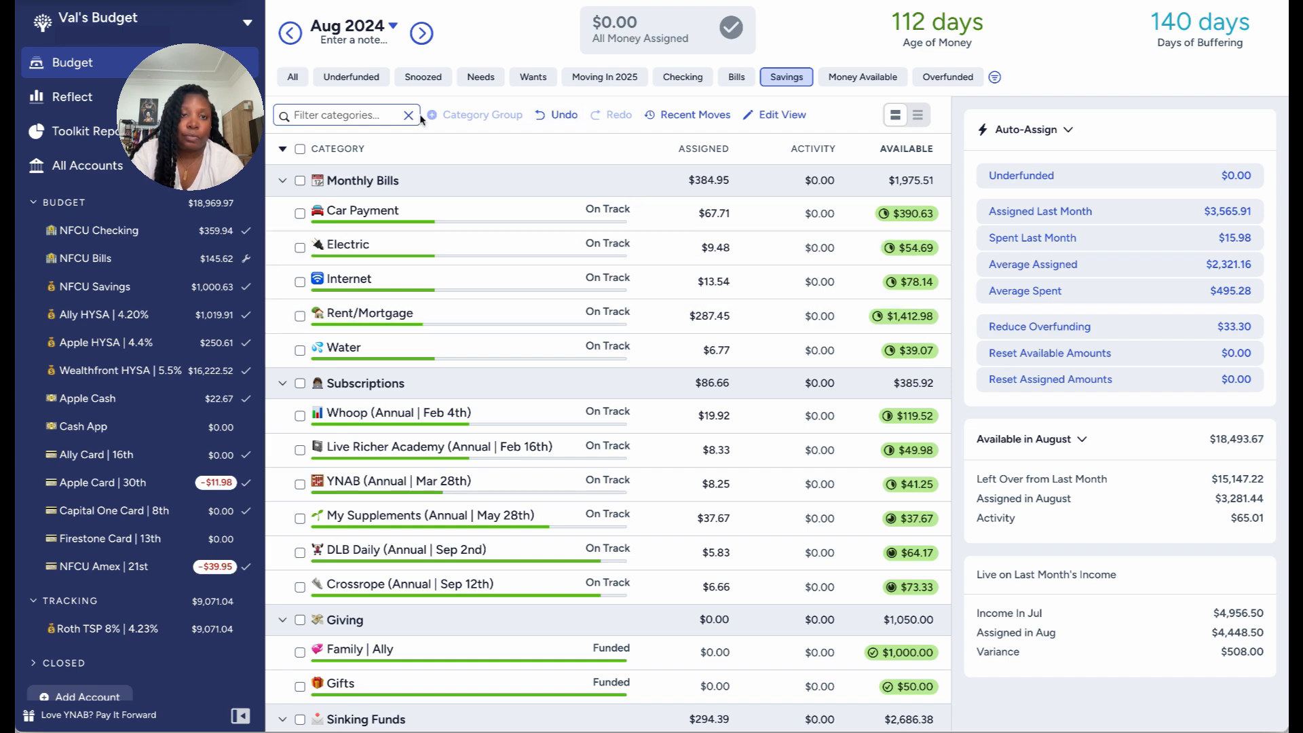
{"action": "left_click", "coordinate": [296, 78]}
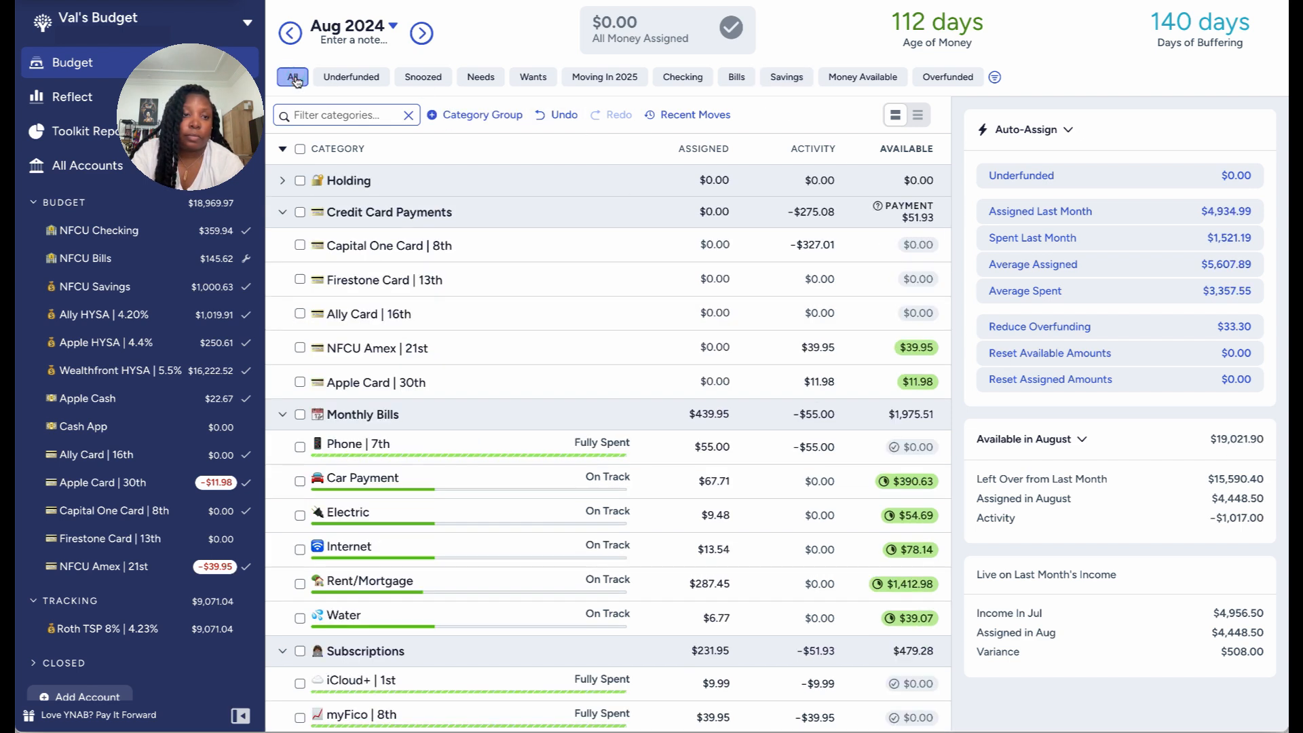
{"action": "left_click", "coordinate": [90, 169]}
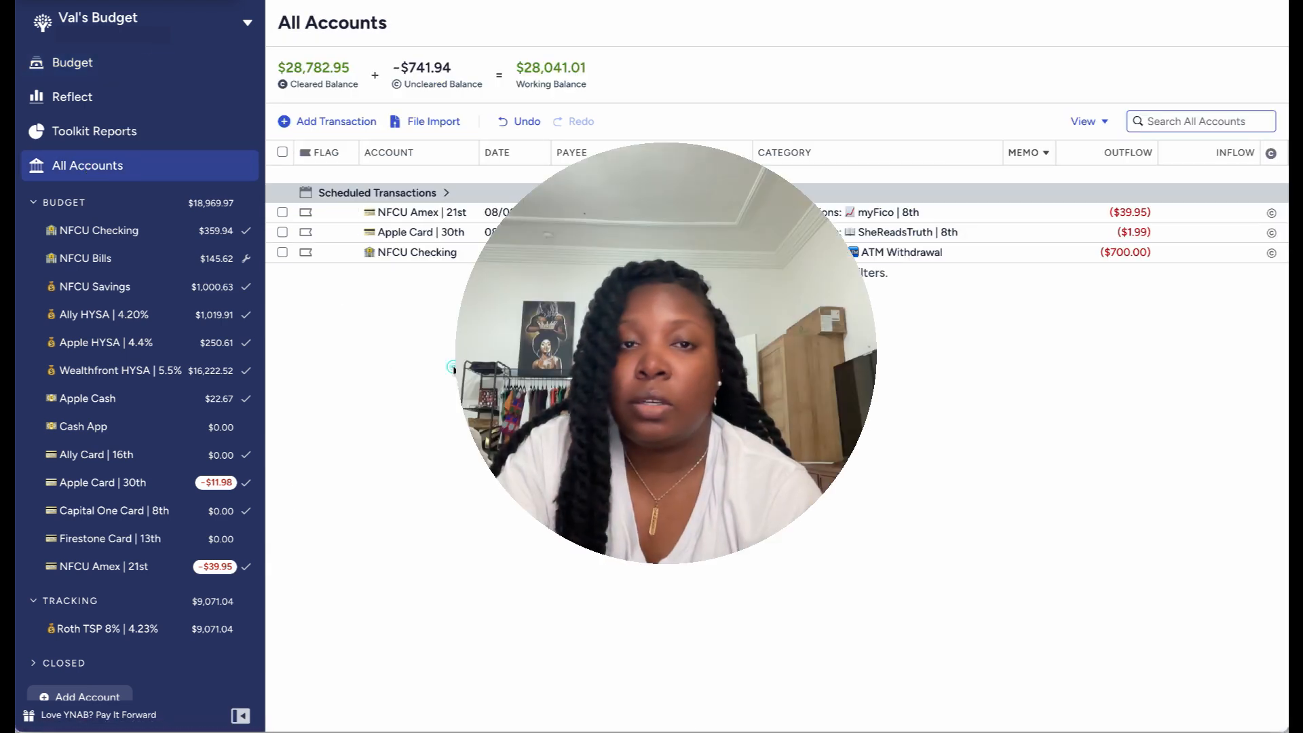